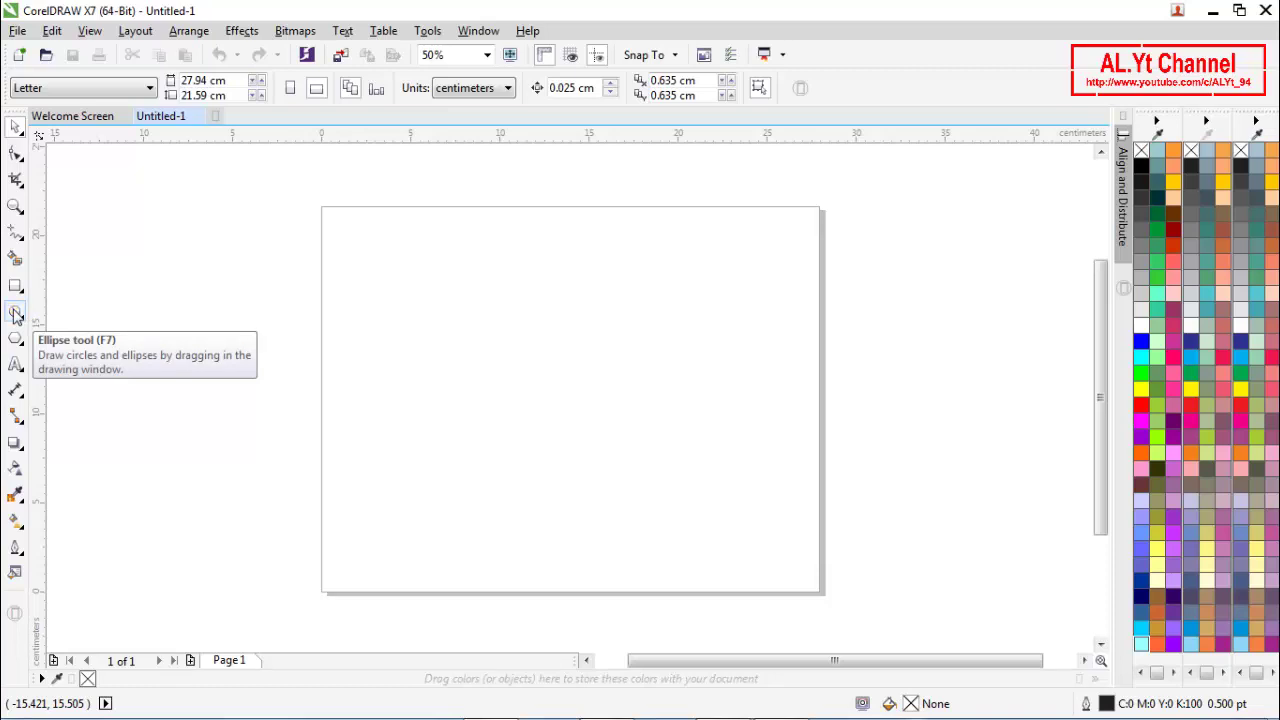
Draw a five-pointed star about 2.05 cm wide and 1.95 cm high near the page's upper-left corner.
click(15, 313)
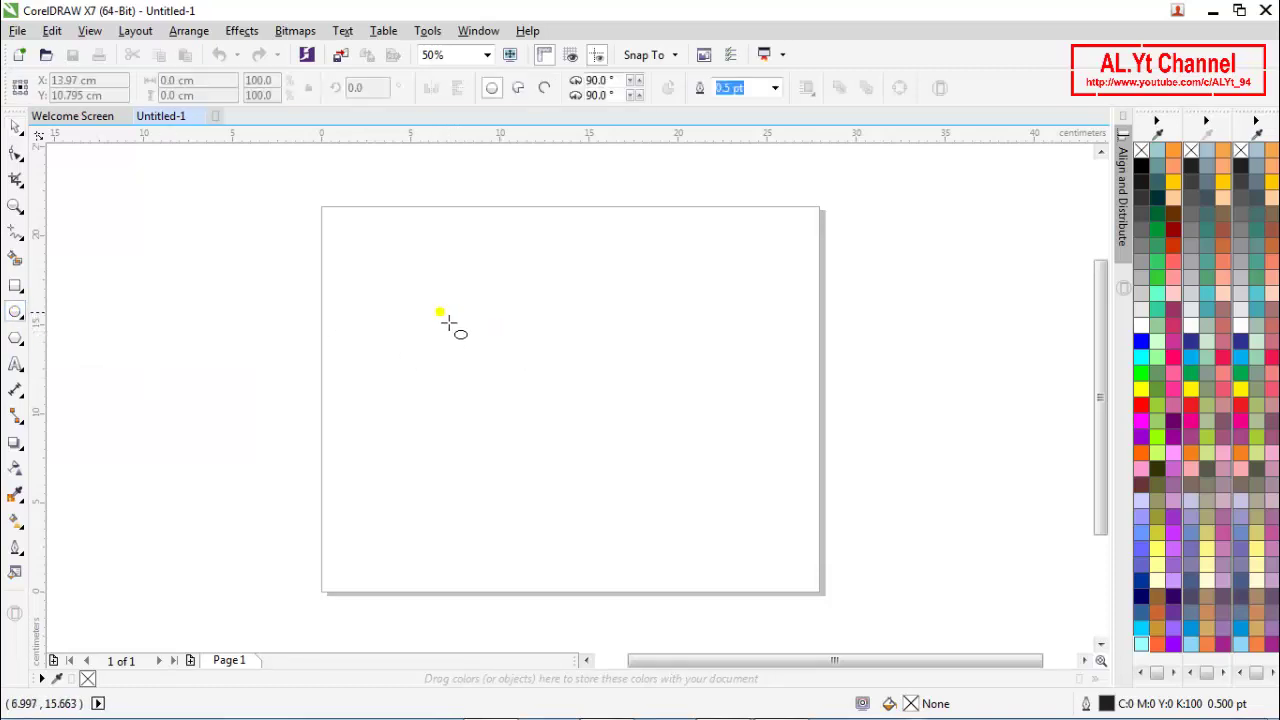
key(space)
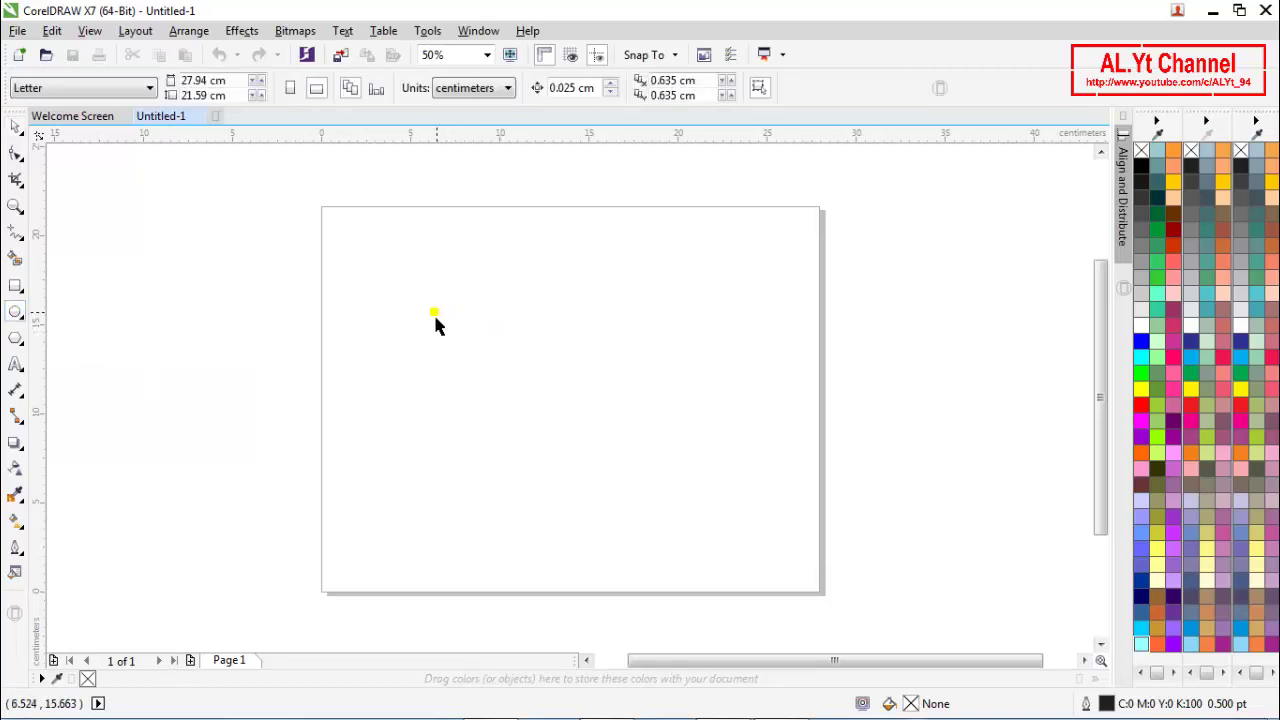
click(22, 345)
click(72, 363)
drag(343, 238, 388, 280)
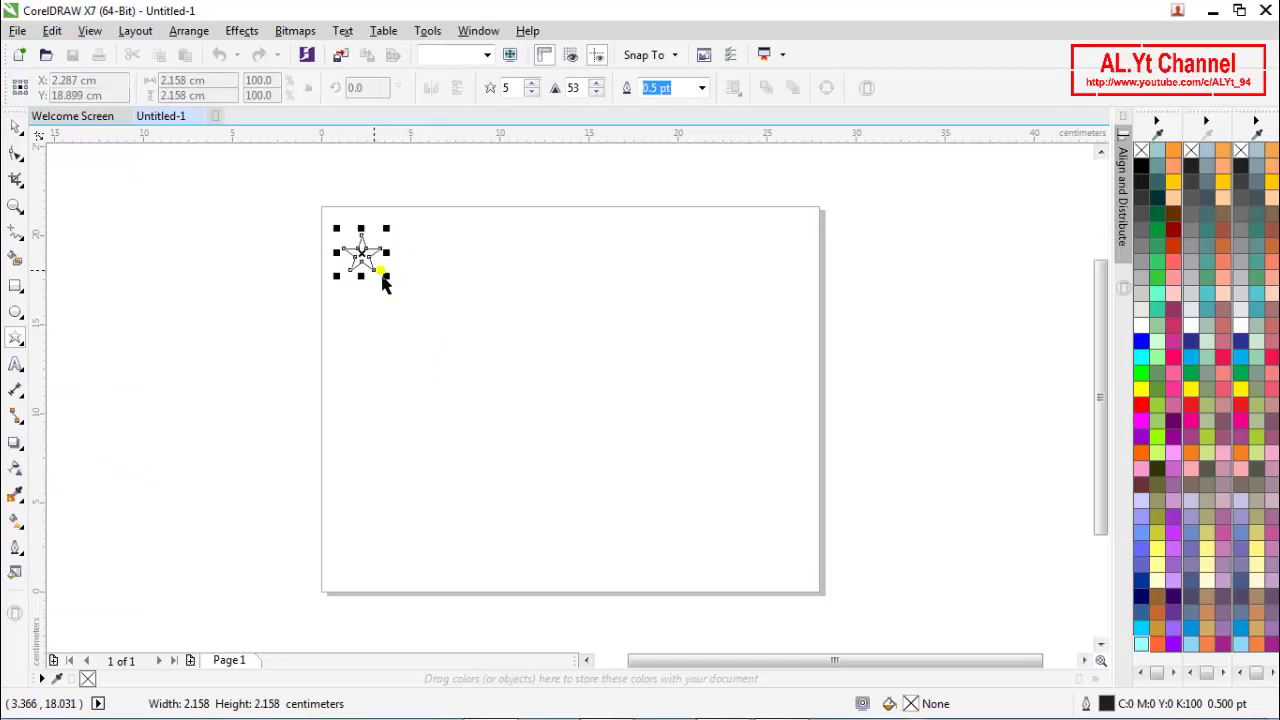
key(space)
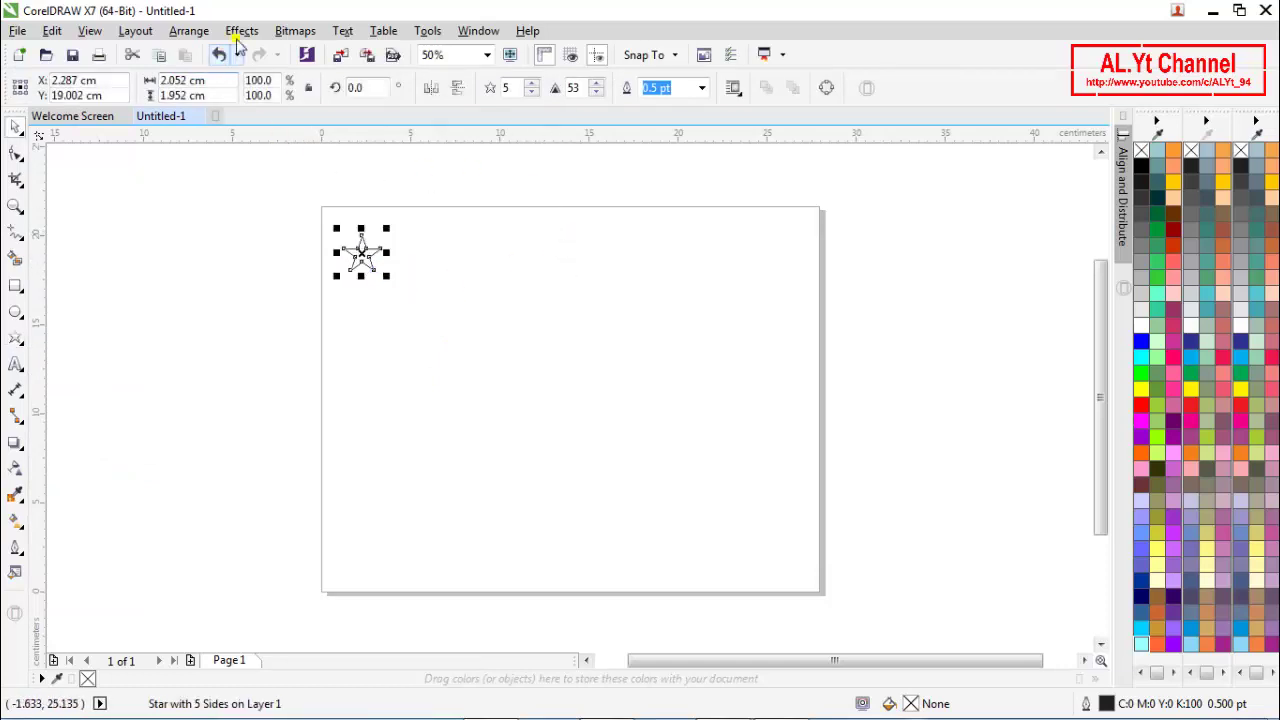
Open the position transformation settings and move the star into the page's upper-left corner, centred at about X 1.63 cm, Y 20.33 cm.
click(189, 31)
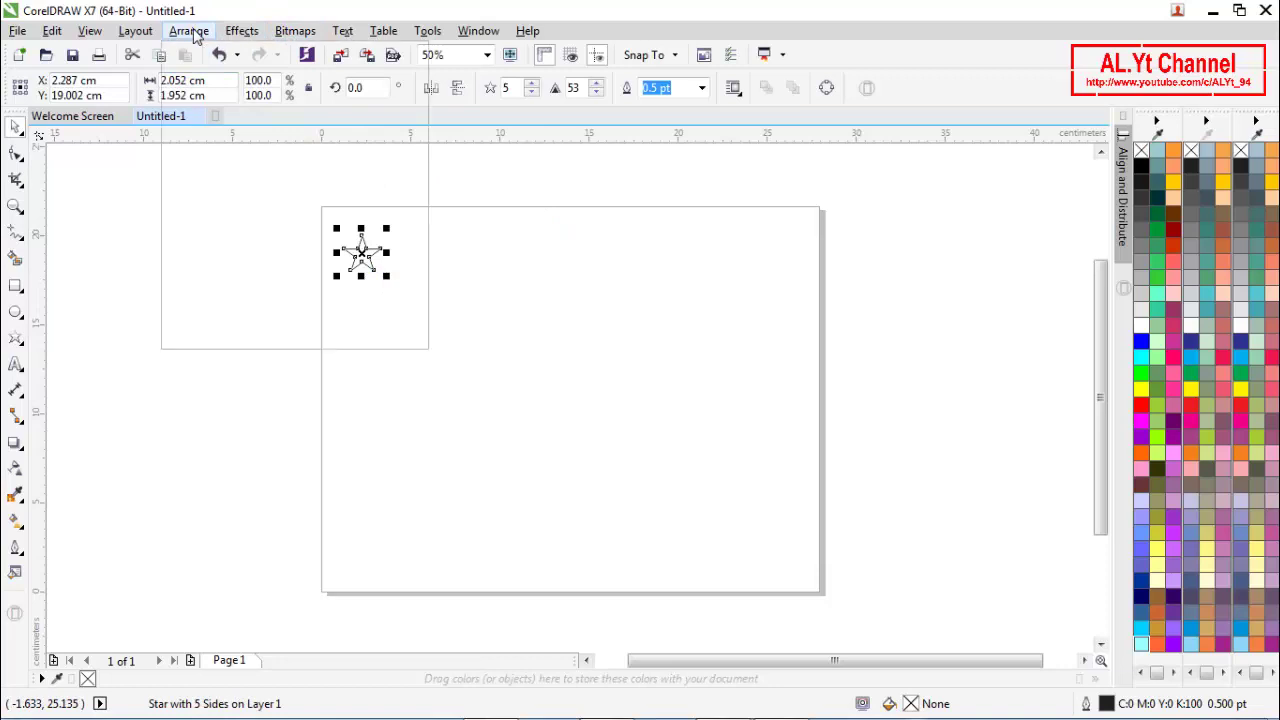
mouse_move(211, 63)
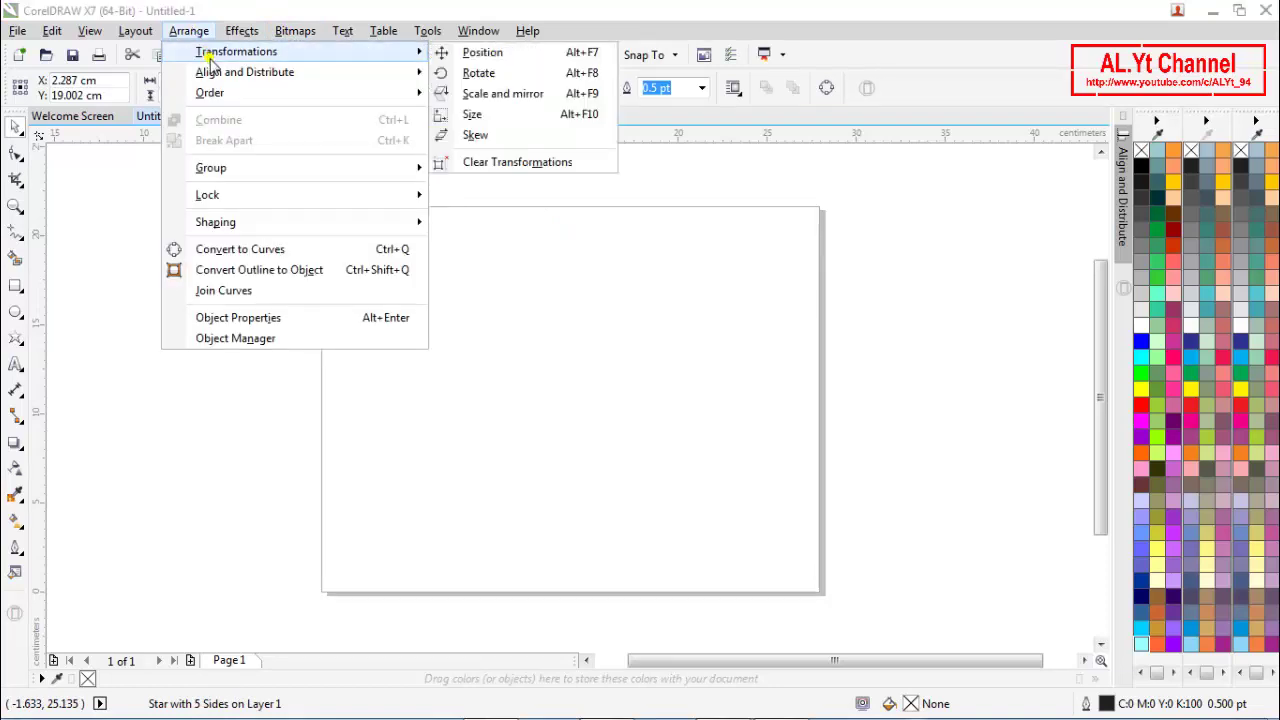
click(466, 56)
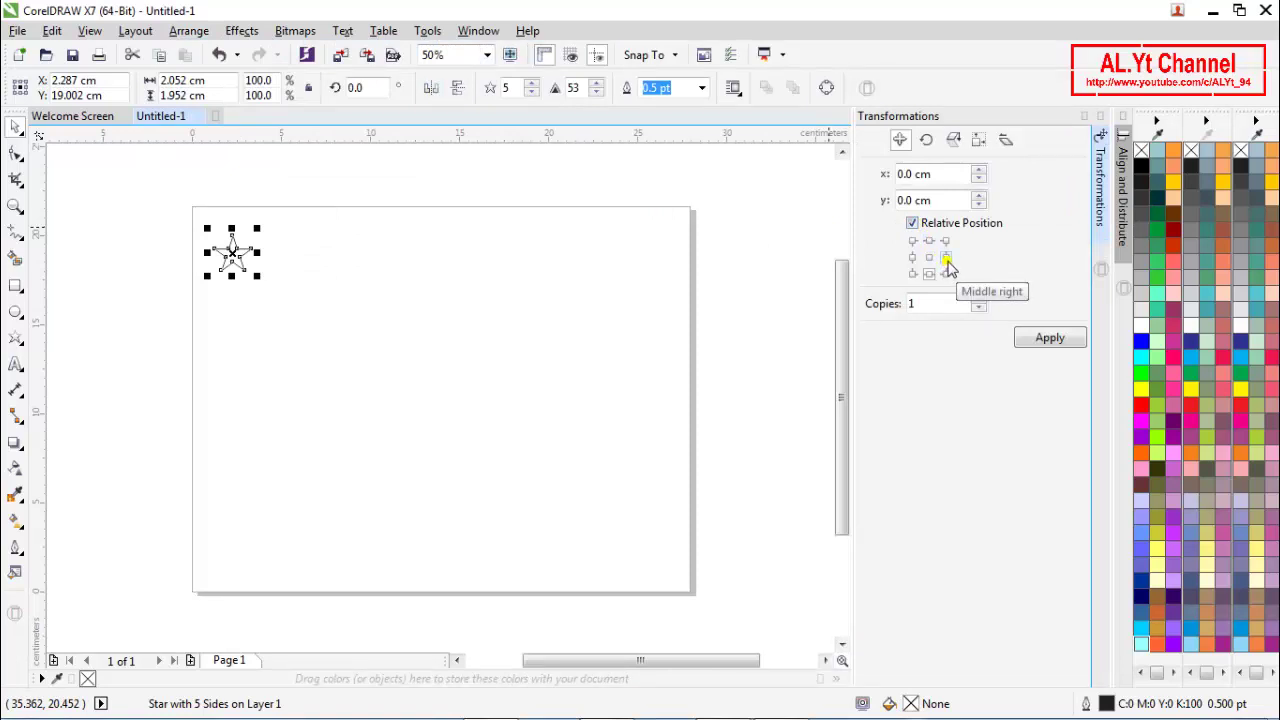
mouse_move(234, 254)
mouse_down()
mouse_move(243, 269)
mouse_move(234, 244)
mouse_up()
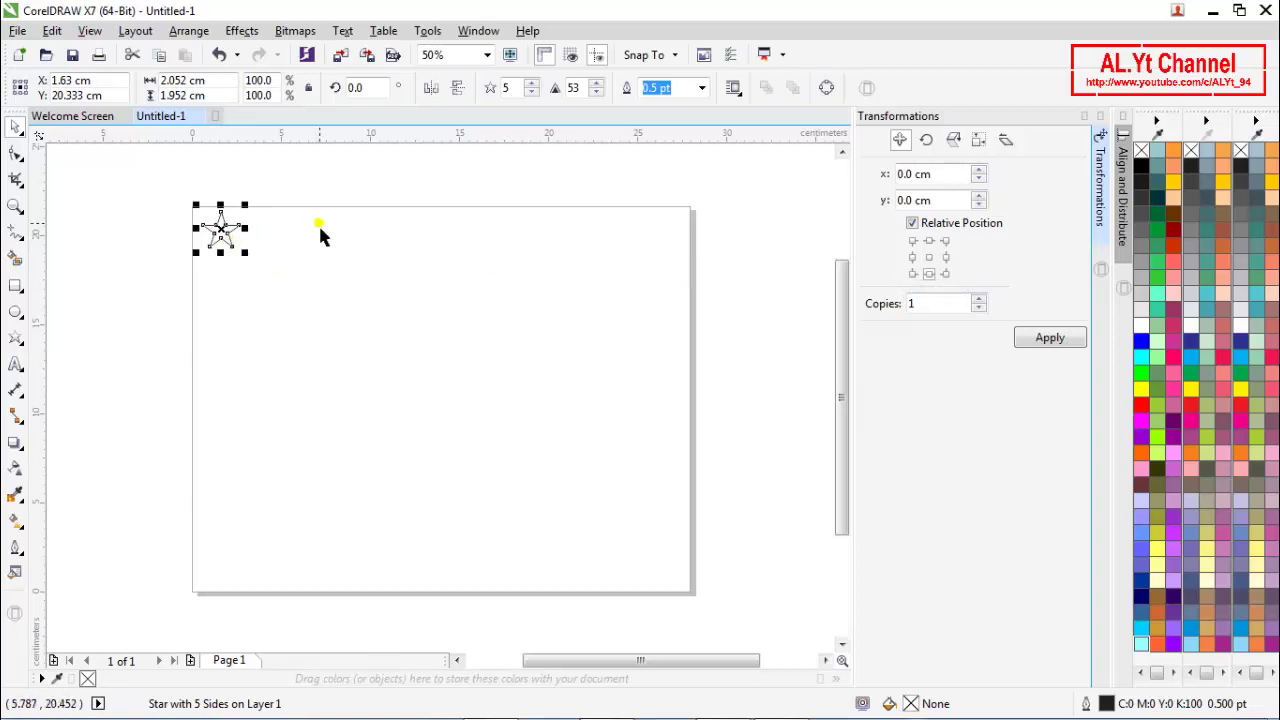
Duplicate the star 12 times to the right, offsetting each copy 2.052 cm horizontally, to fill a row across the page.
click(945, 257)
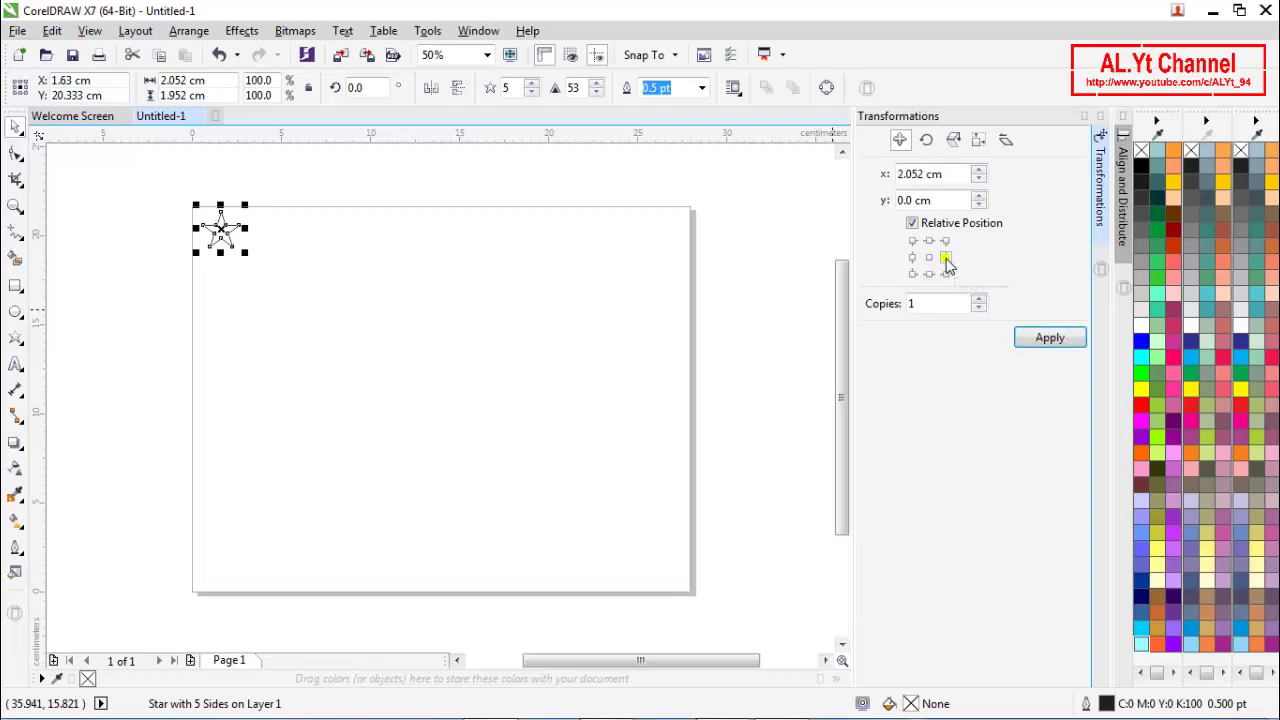
click(1037, 340)
click(1038, 341)
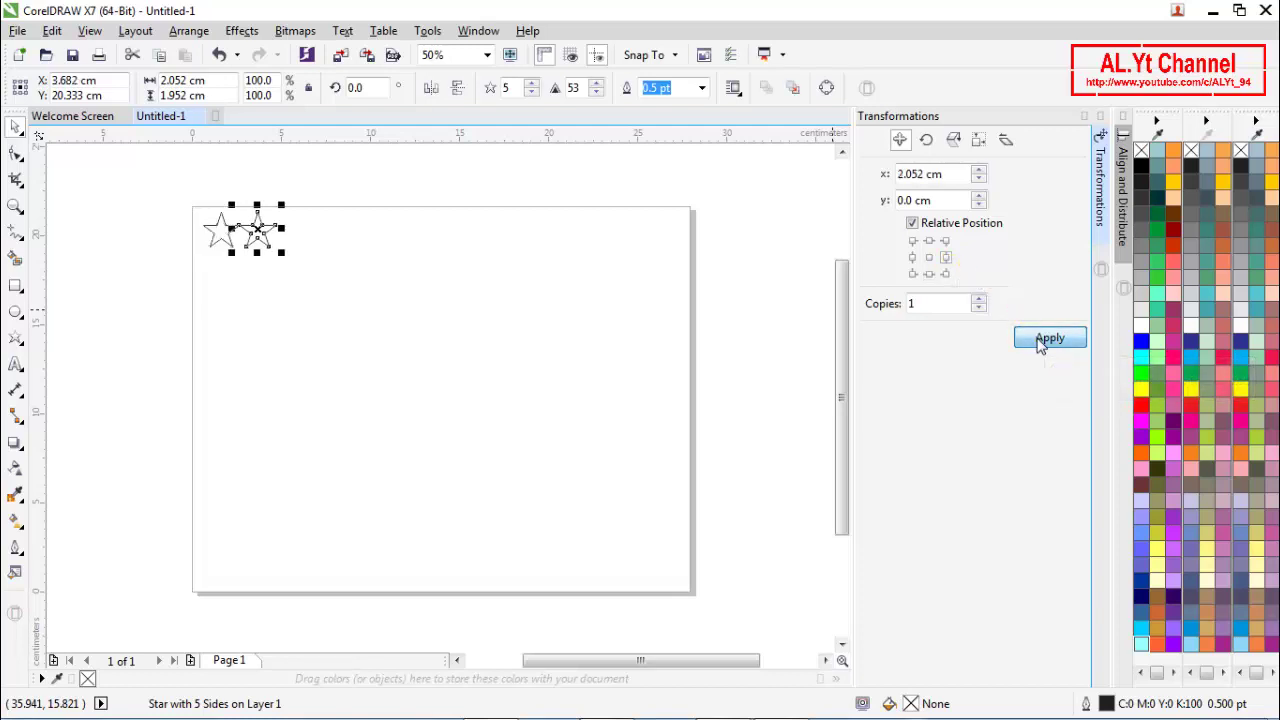
click(1039, 342)
click(1039, 342)
click(1040, 343)
click(1040, 343)
click(1040, 343)
click(1040, 343)
click(1040, 343)
click(1040, 343)
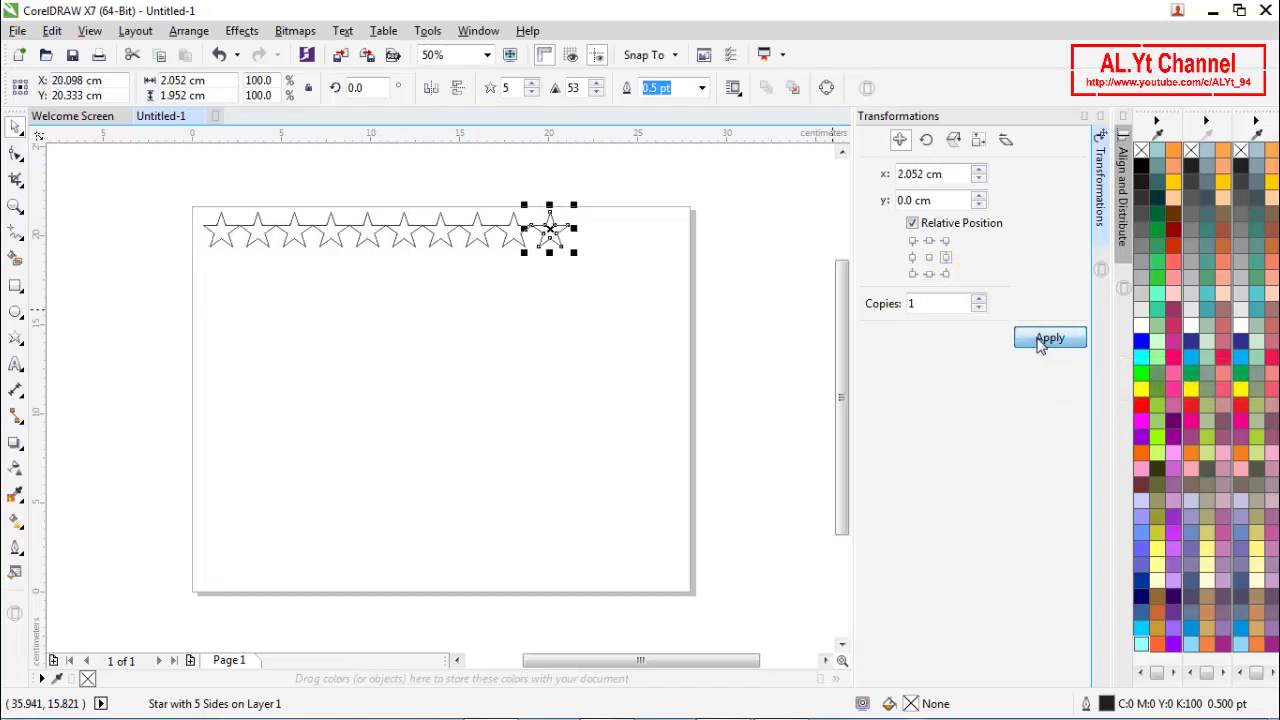
click(1040, 343)
click(1040, 343)
click(1040, 343)
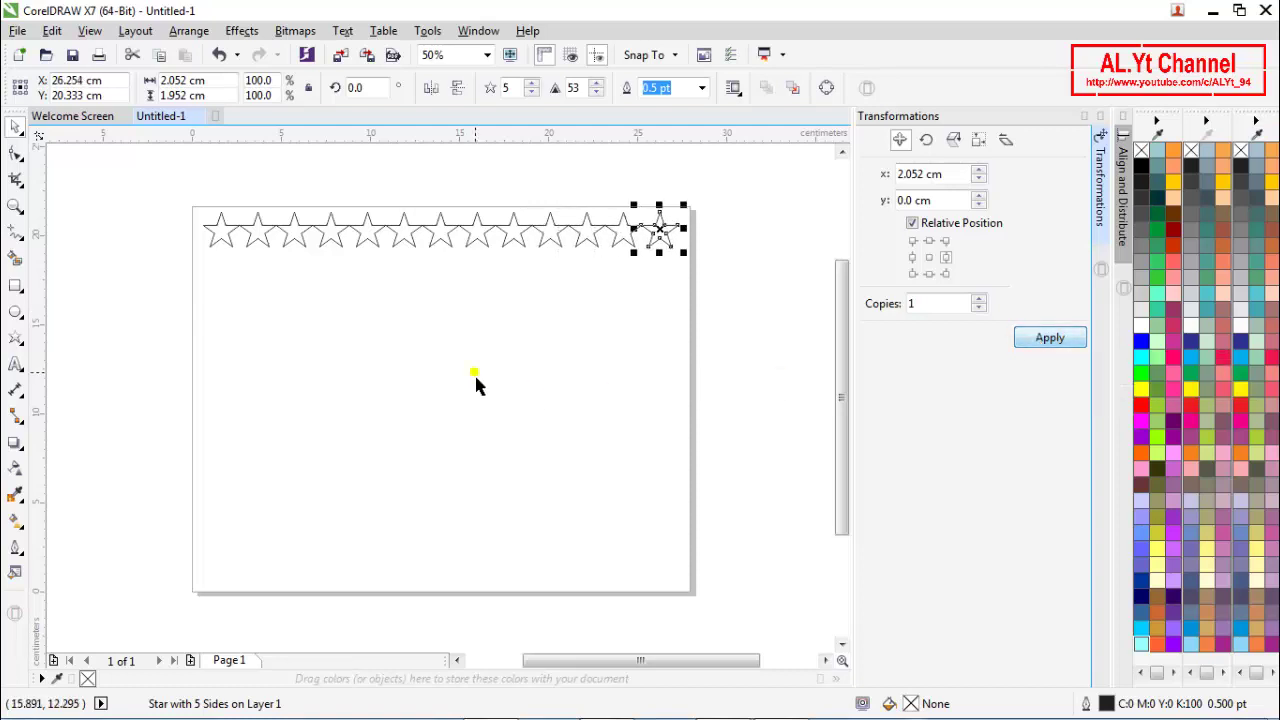
Duplicate the whole row of stars 10 times downward, offsetting each copy -1.952 cm vertically, to cover the page.
drag(158, 182, 727, 325)
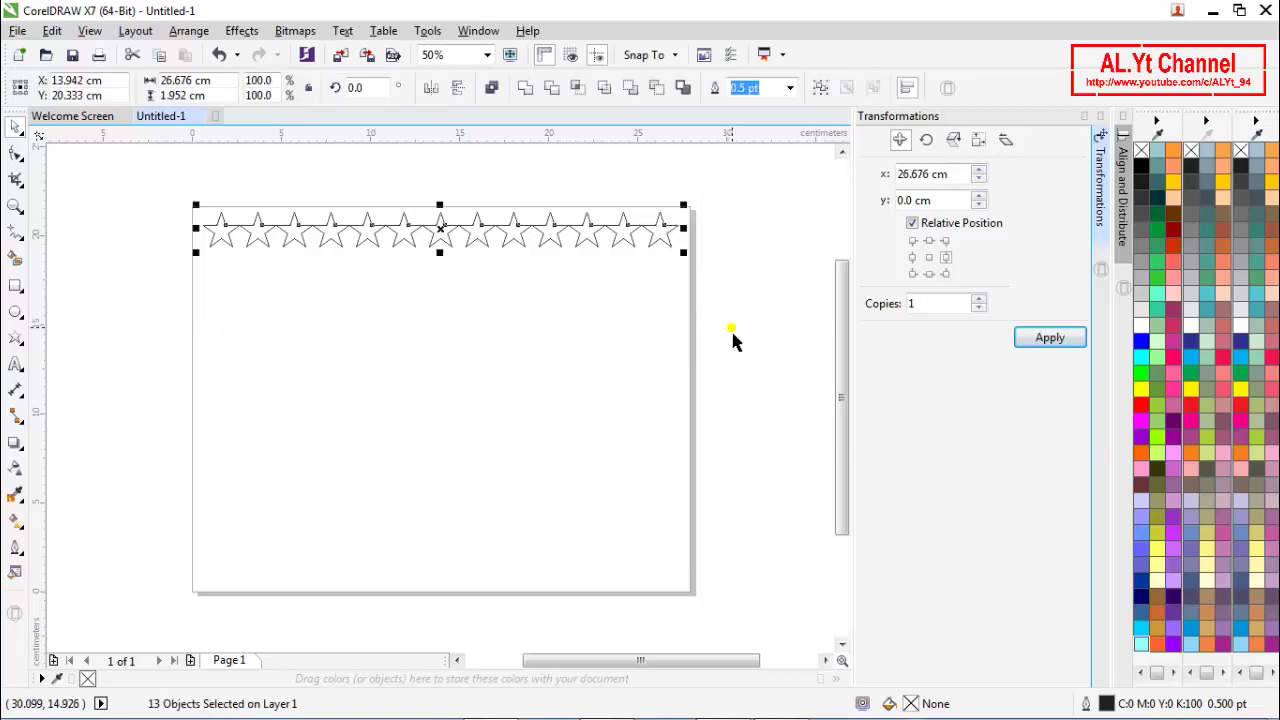
click(929, 276)
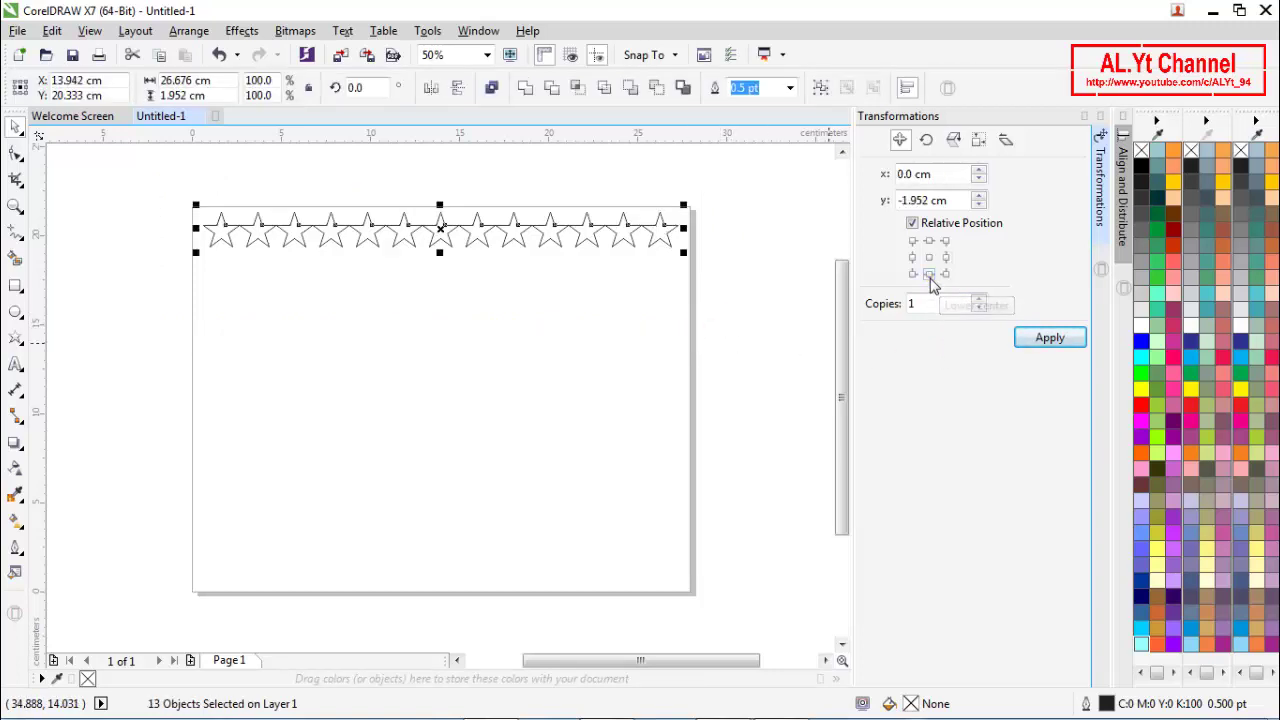
click(1042, 340)
click(1042, 340)
click(1042, 340)
click(1042, 340)
click(1042, 340)
click(1042, 340)
click(1042, 340)
click(1042, 340)
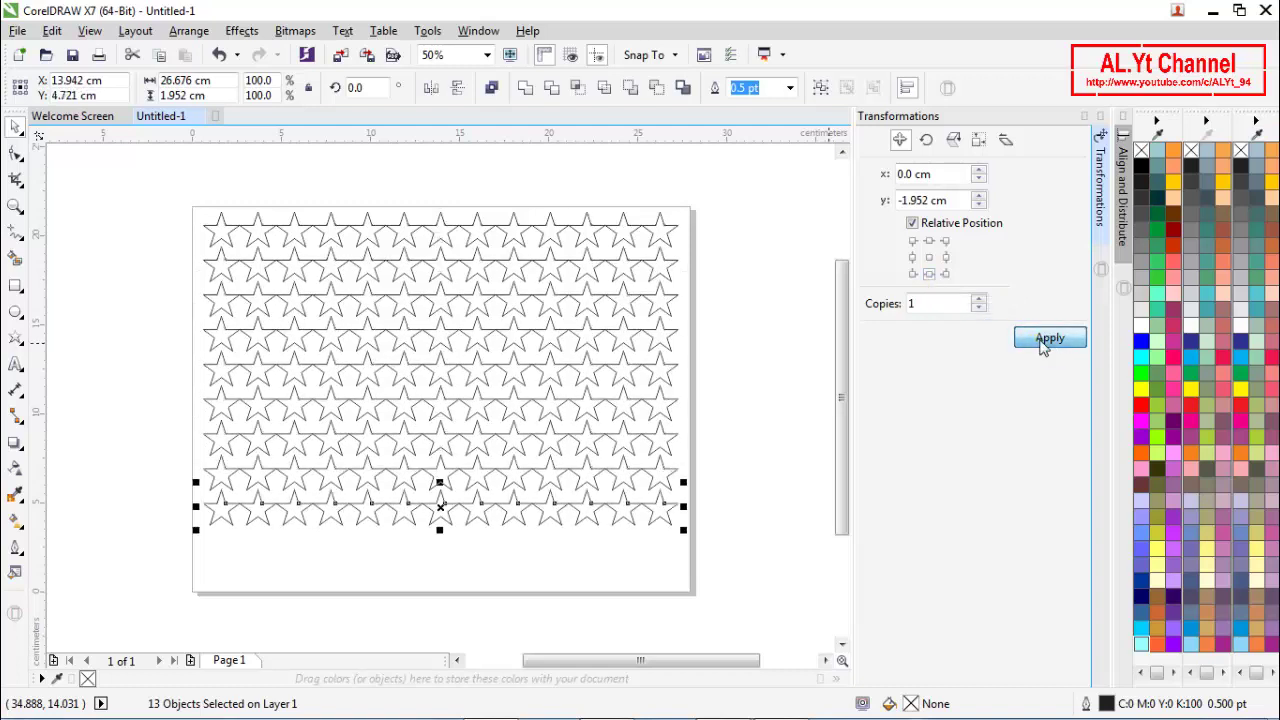
click(1042, 340)
click(1042, 340)
click(730, 330)
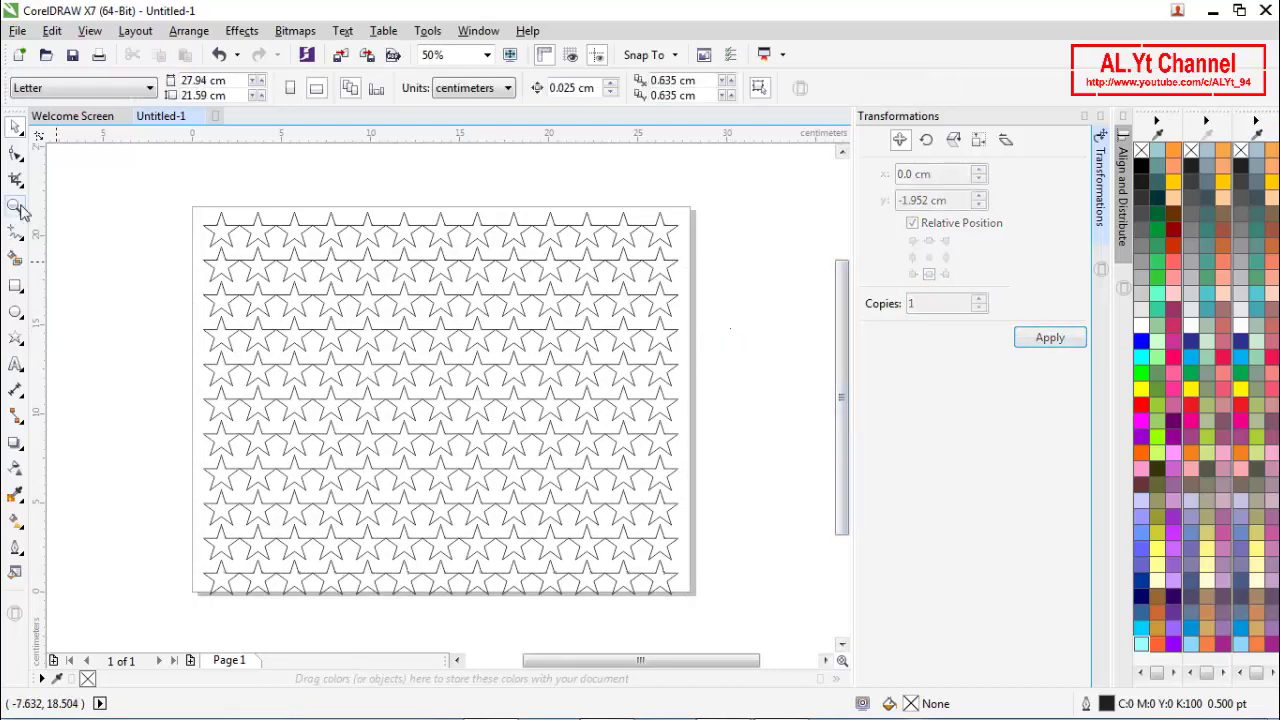
Fill all the stars with black and remove their outlines, closing the transformation settings.
drag(157, 190, 710, 621)
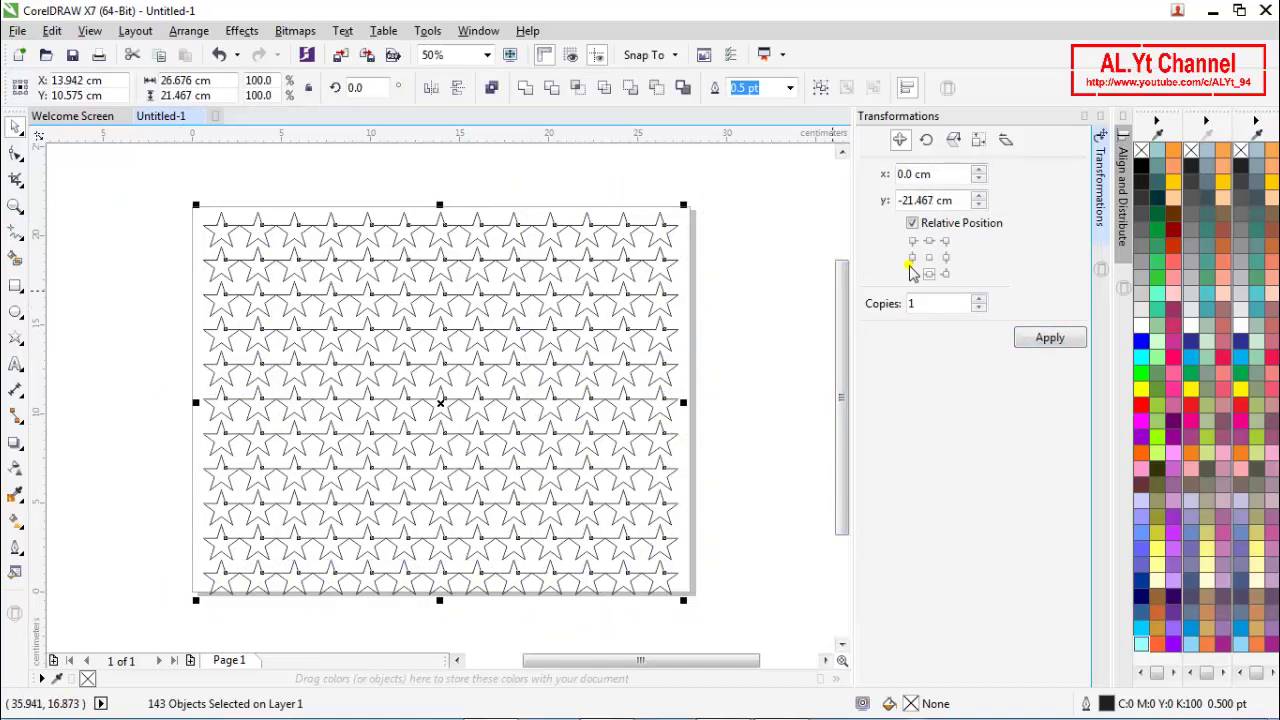
click(1141, 168)
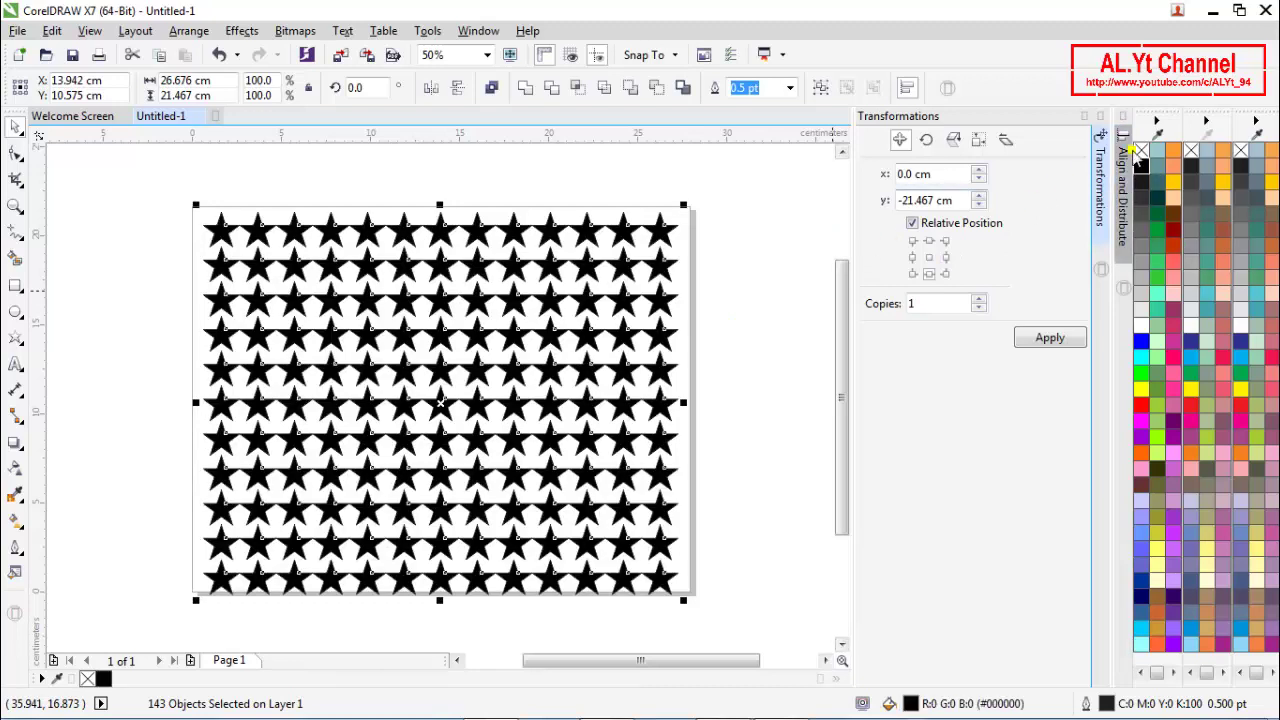
right_click(1141, 150)
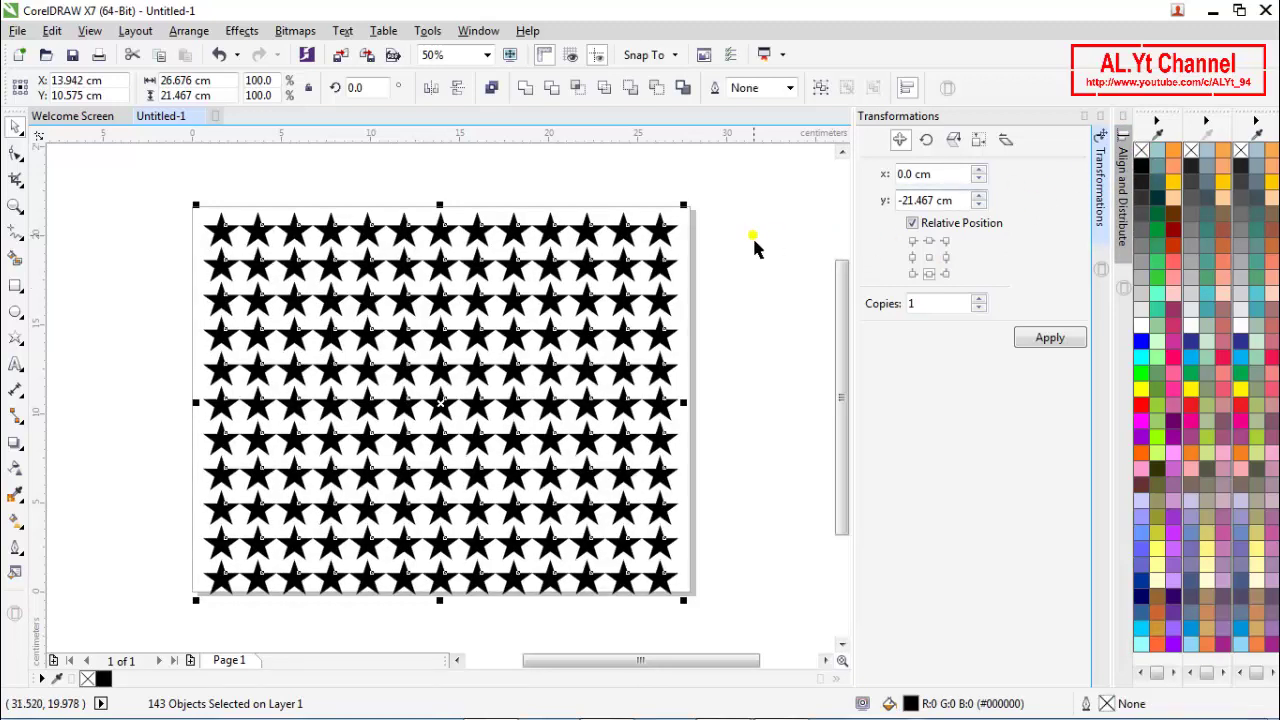
click(1100, 117)
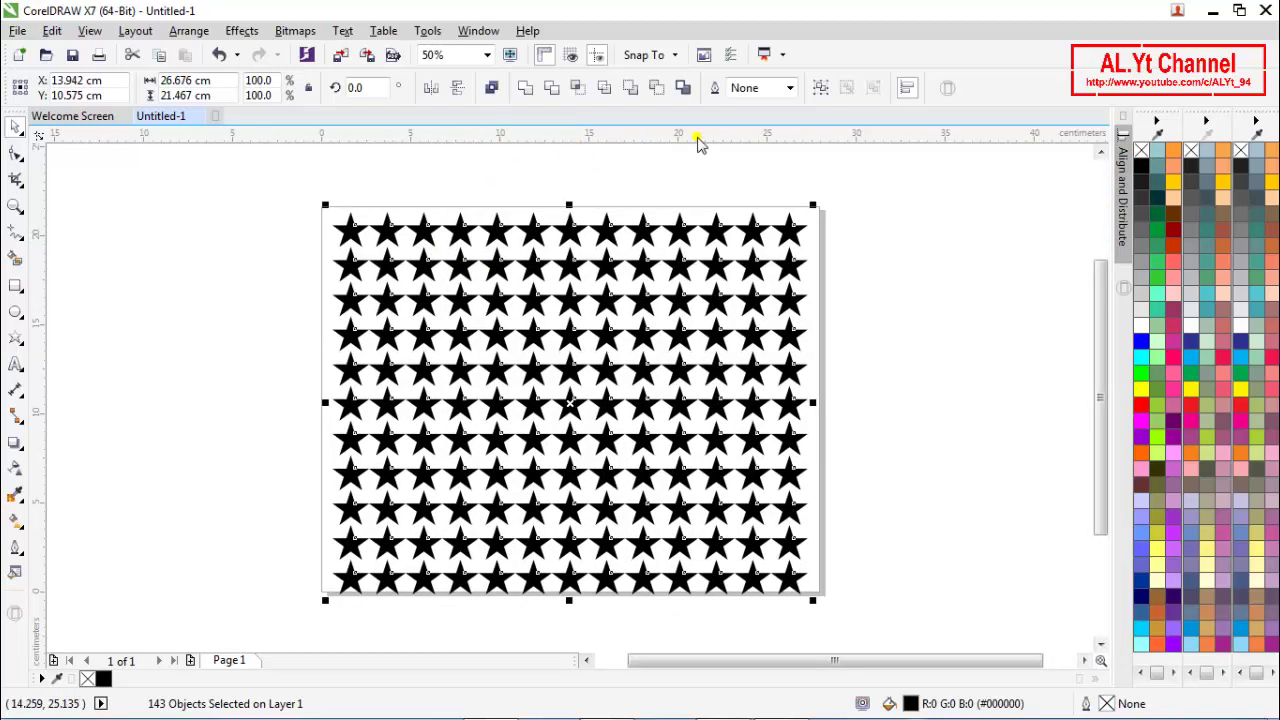
Group all the stars into one object and center the group on the page.
click(819, 91)
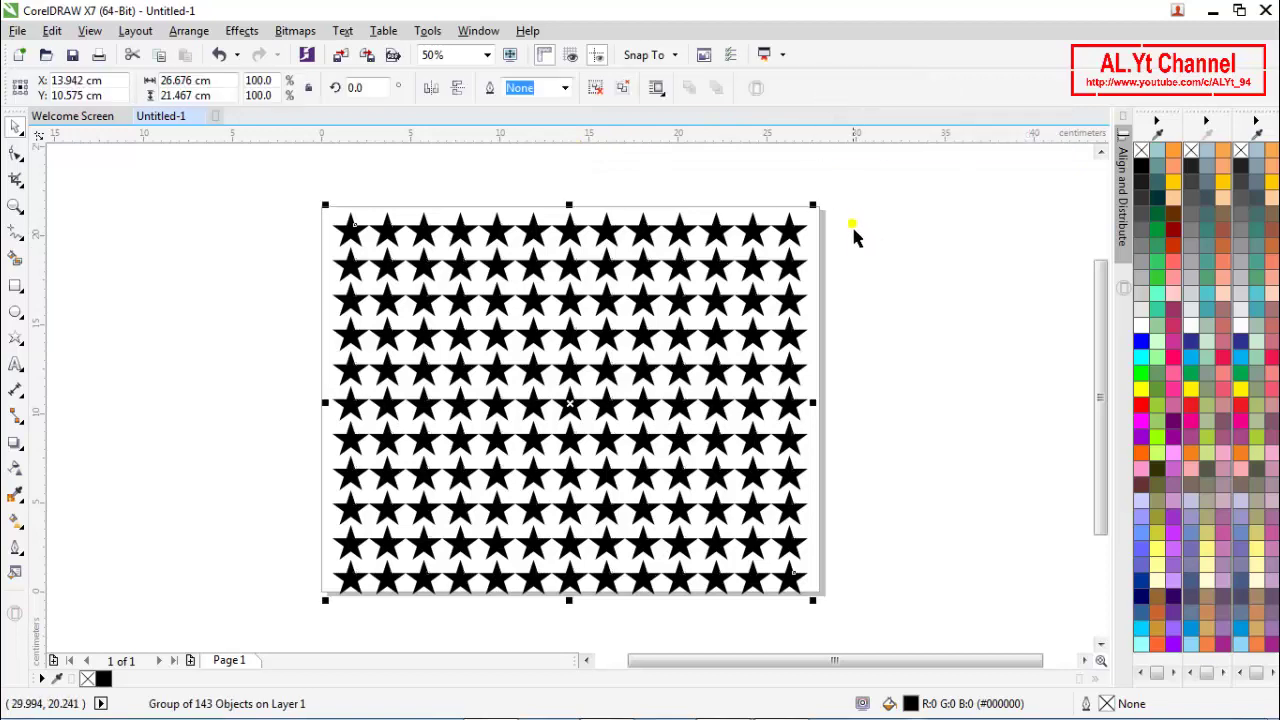
click(875, 260)
scroll(450, 290, down, 2)
click(457, 335)
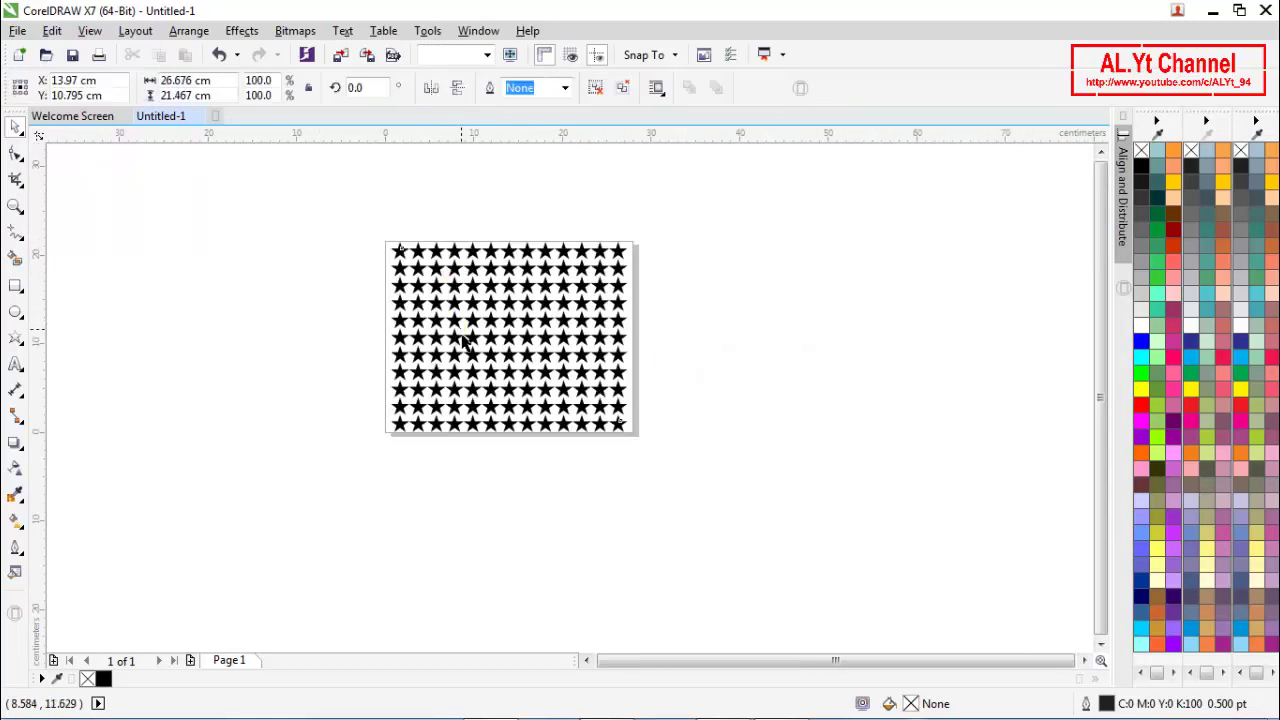
drag(478, 345, 558, 318)
key(p)
click(676, 280)
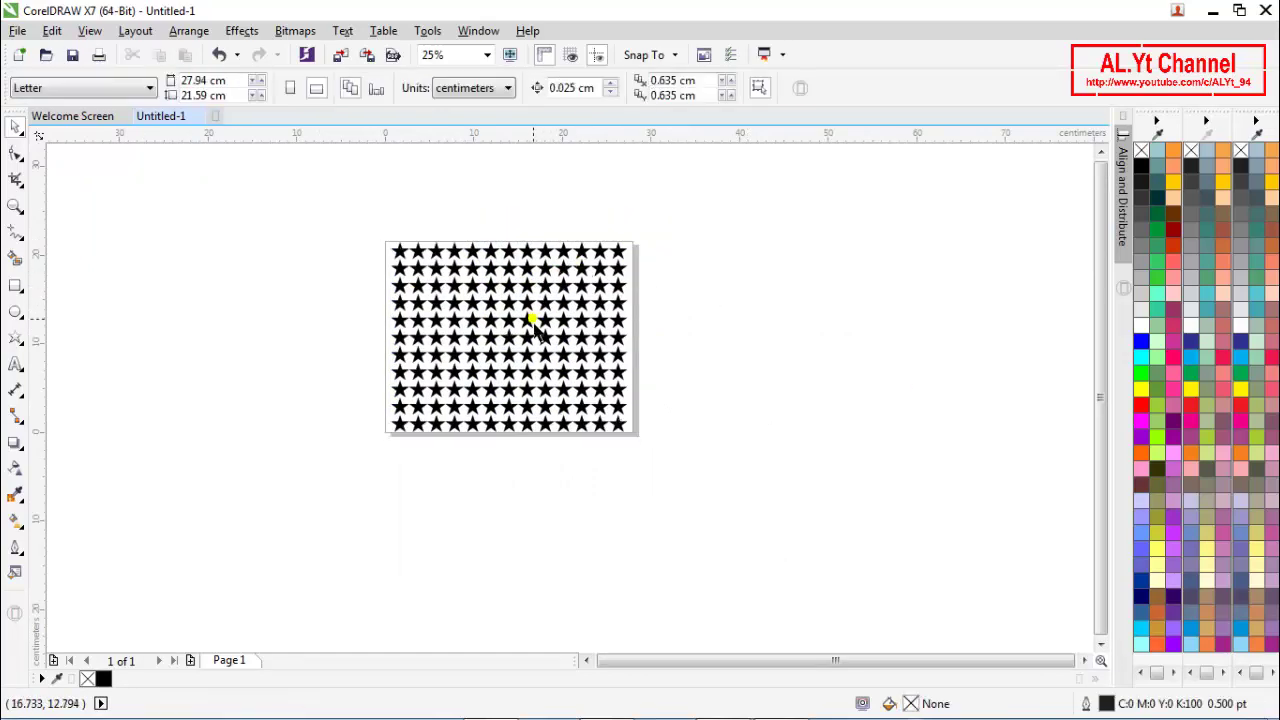
drag(532, 320, 749, 293)
key(ctrl+z)
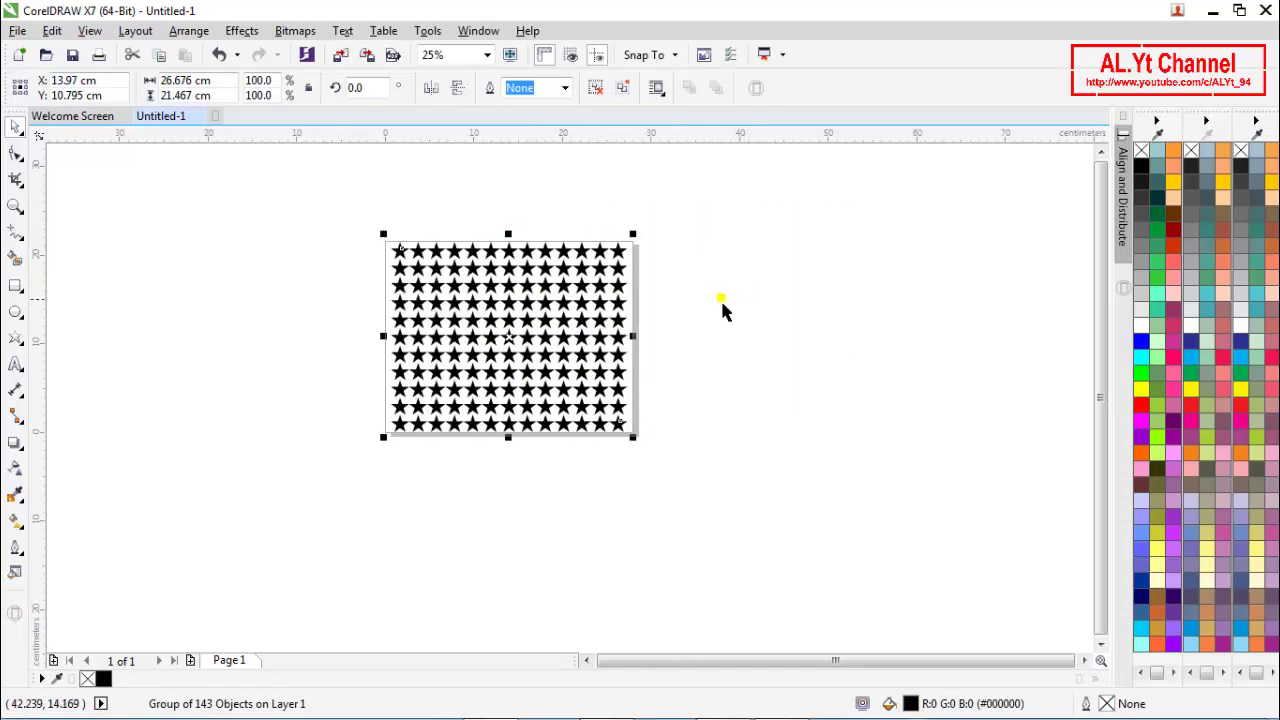
Draw a circle over the stars, center it on the page and enlarge it to about 17.56 cm in diameter.
key(z)
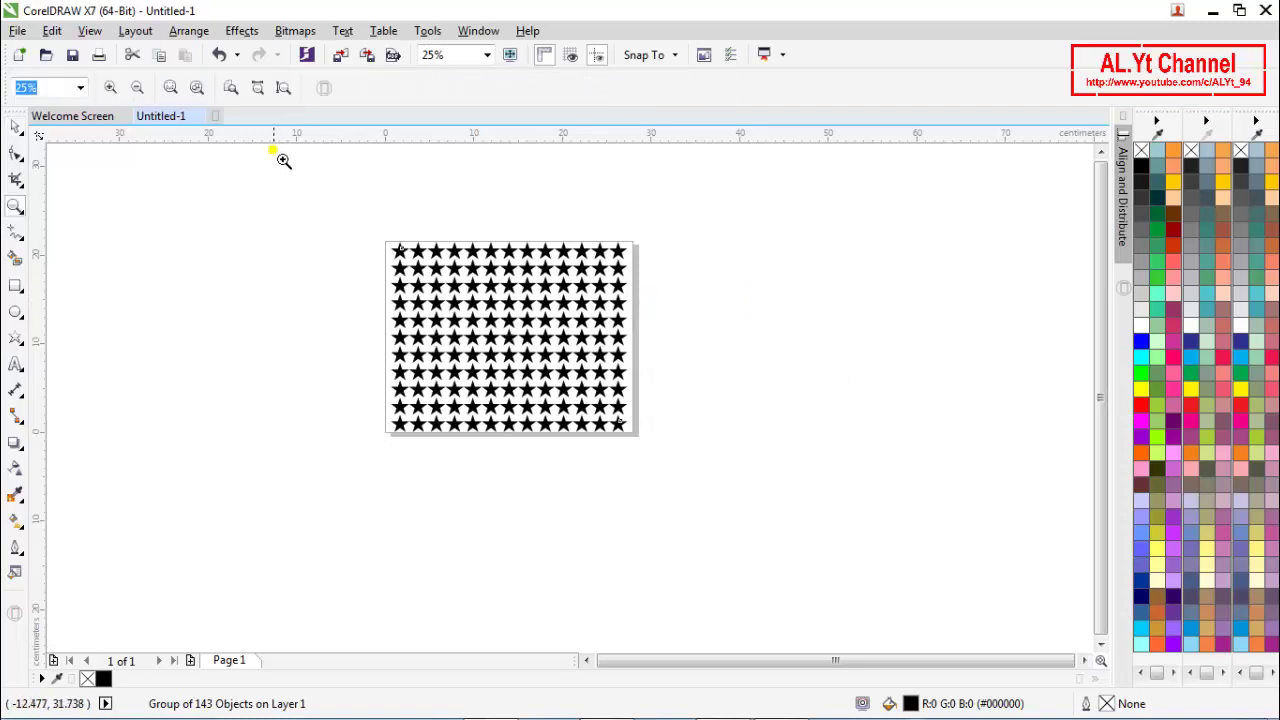
click(284, 87)
key(space)
click(189, 262)
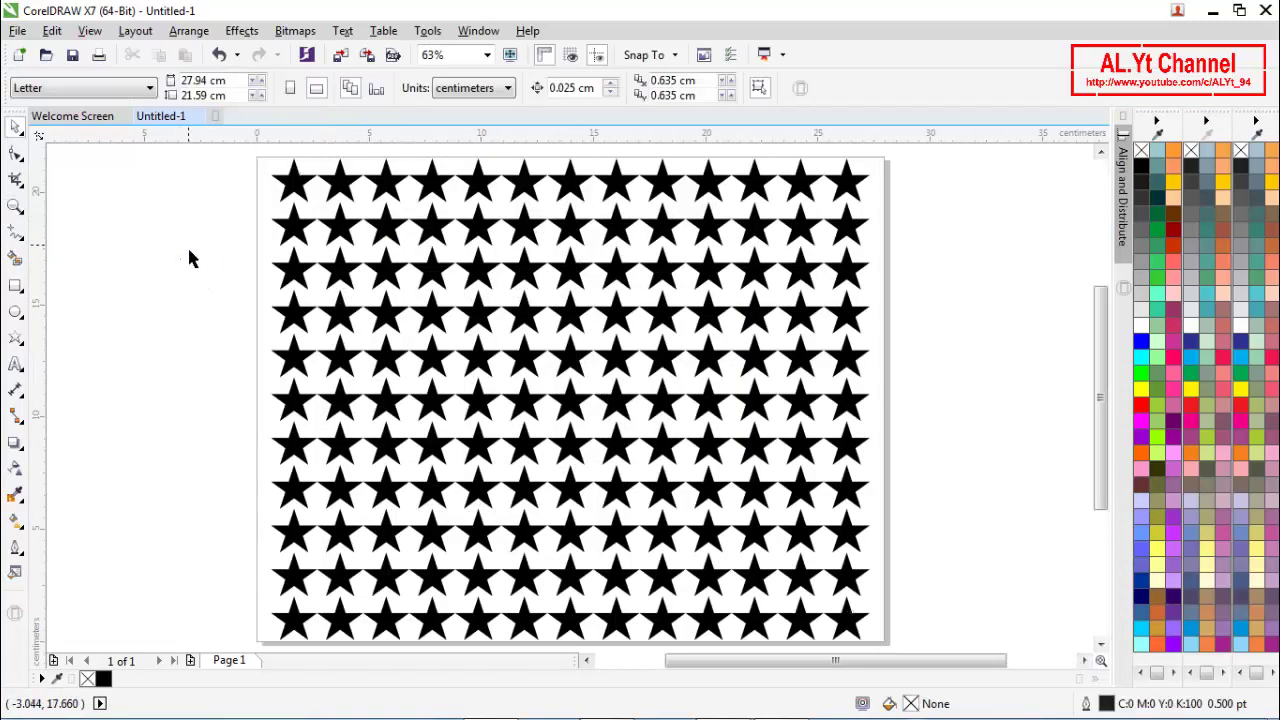
click(14, 313)
drag(105, 212, 447, 517)
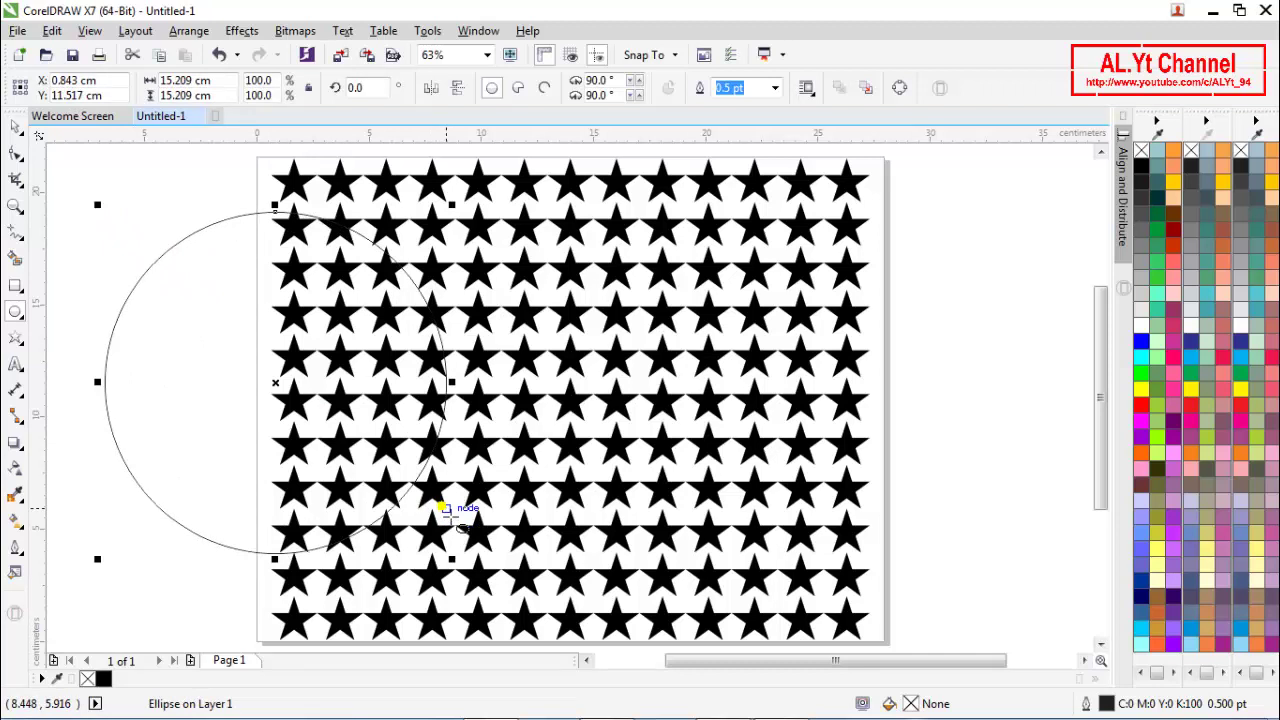
key(p)
key(space)
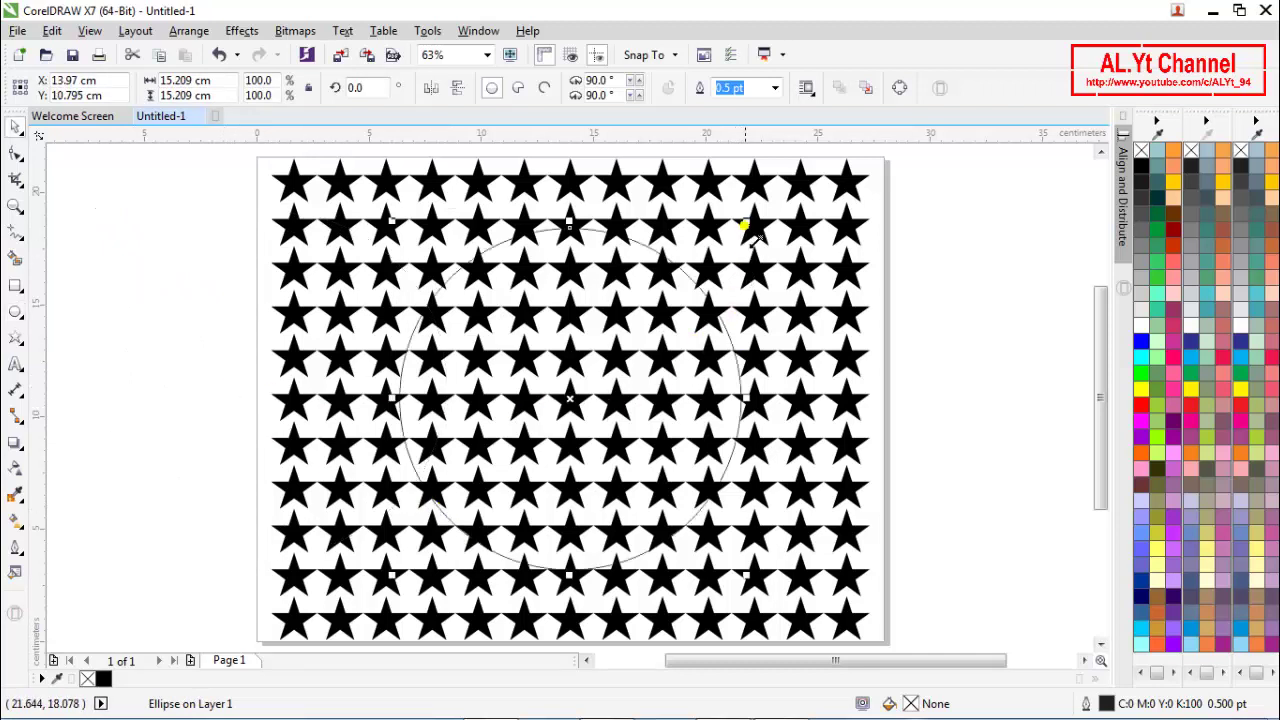
drag(747, 221, 784, 215)
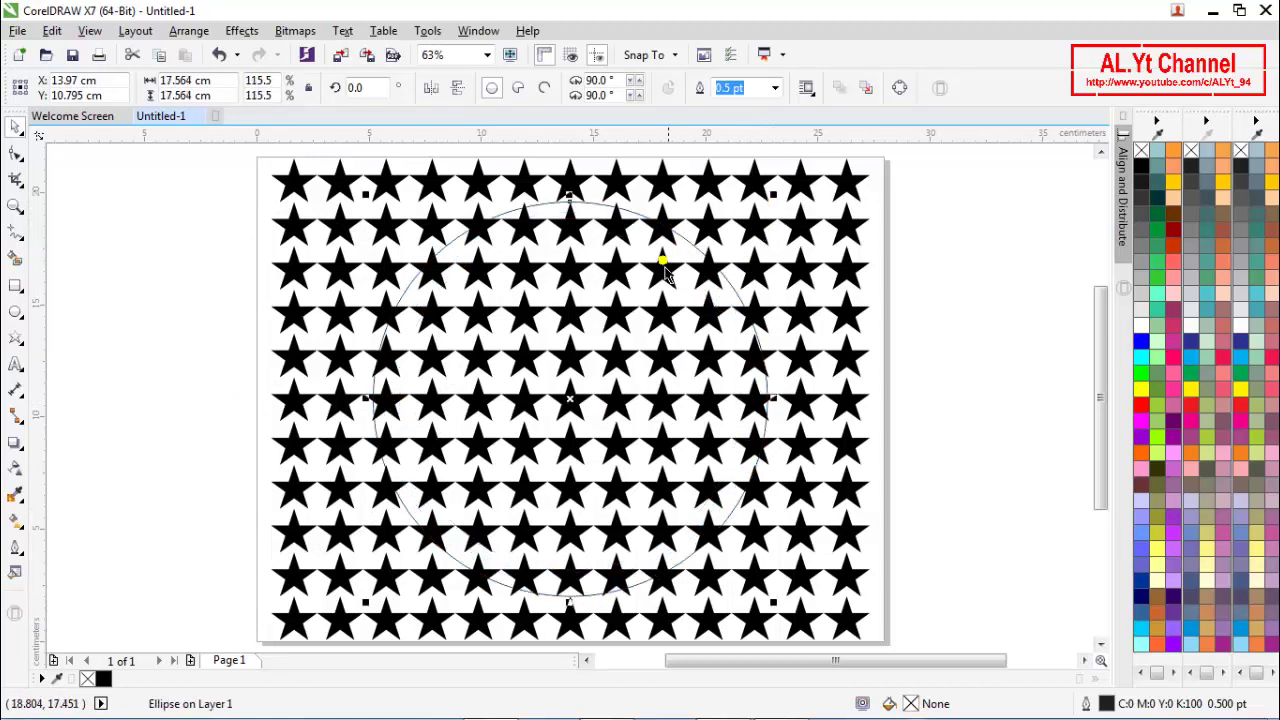
Apply a frozen Fish Eye lens with a 100% rate to the circle over the stars.
scroll(646, 280, down, 2)
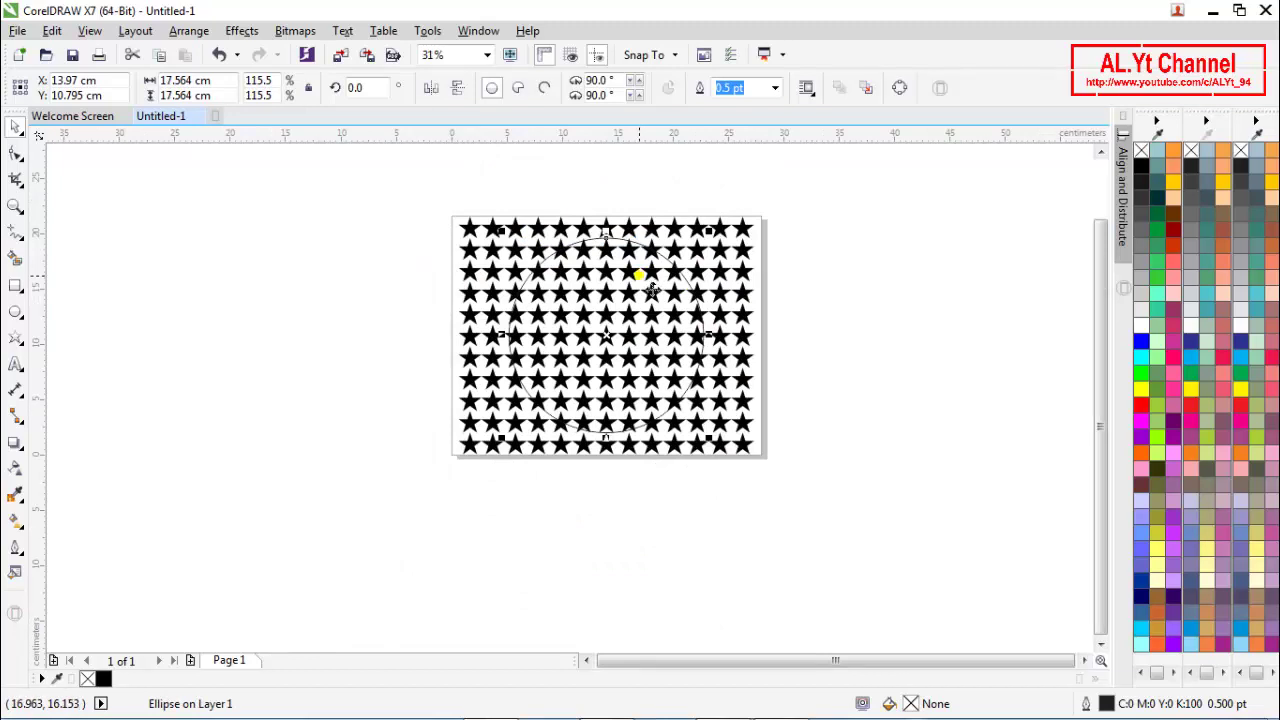
click(205, 31)
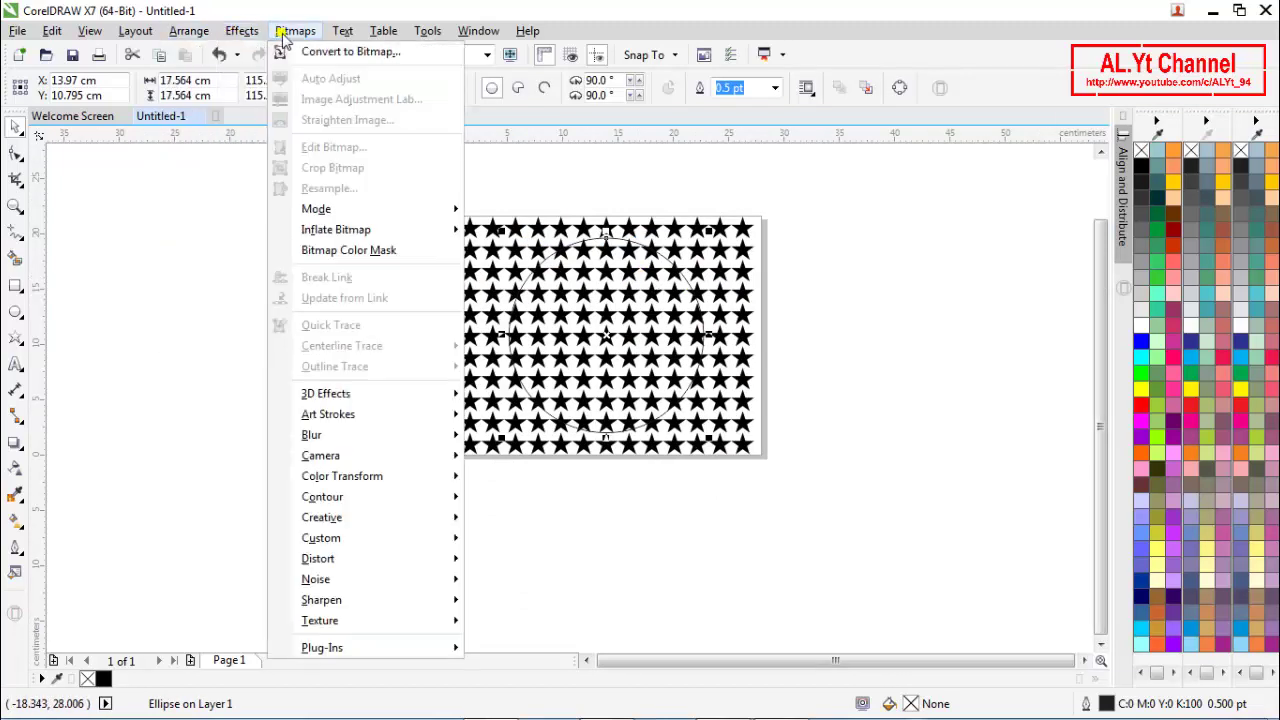
mouse_move(262, 35)
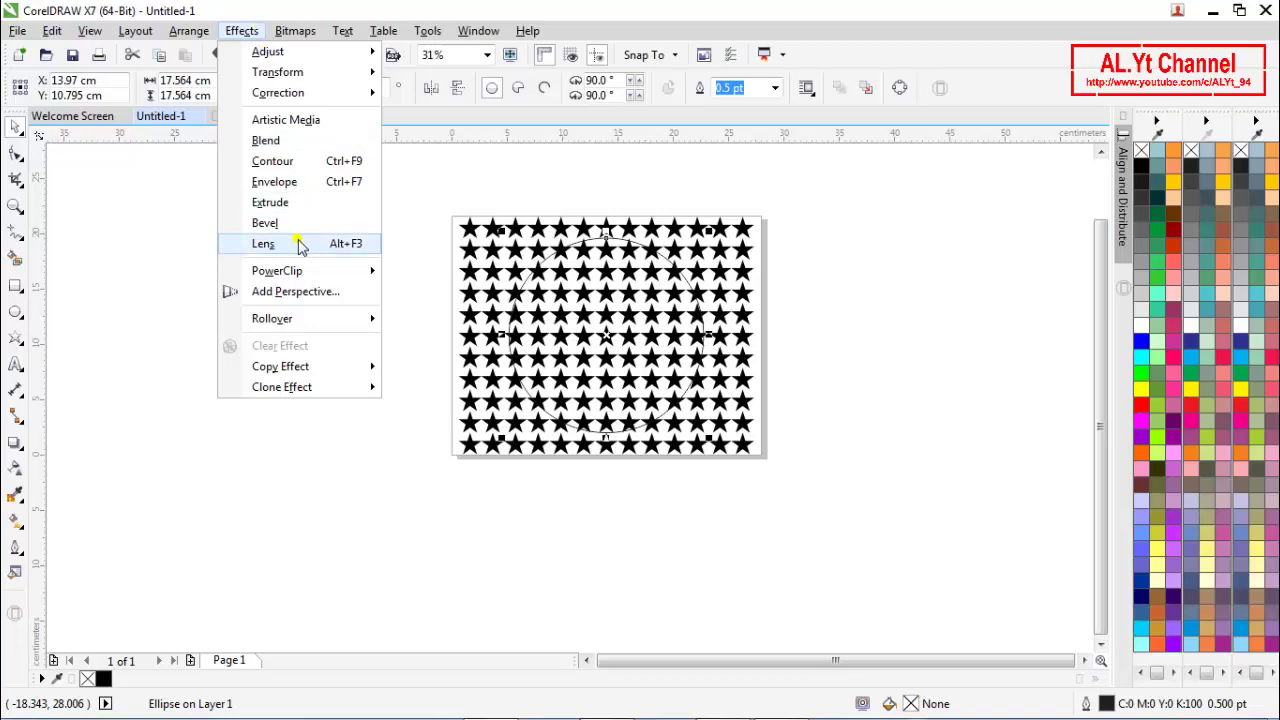
click(300, 245)
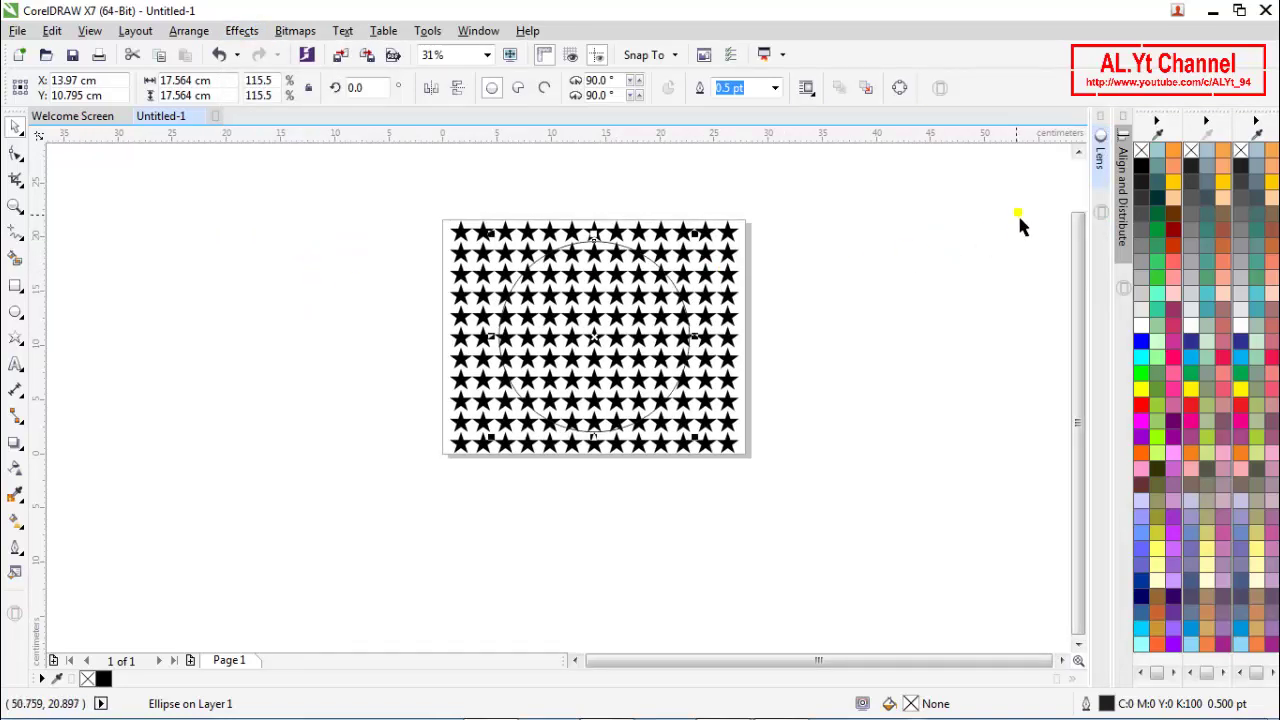
click(1100, 158)
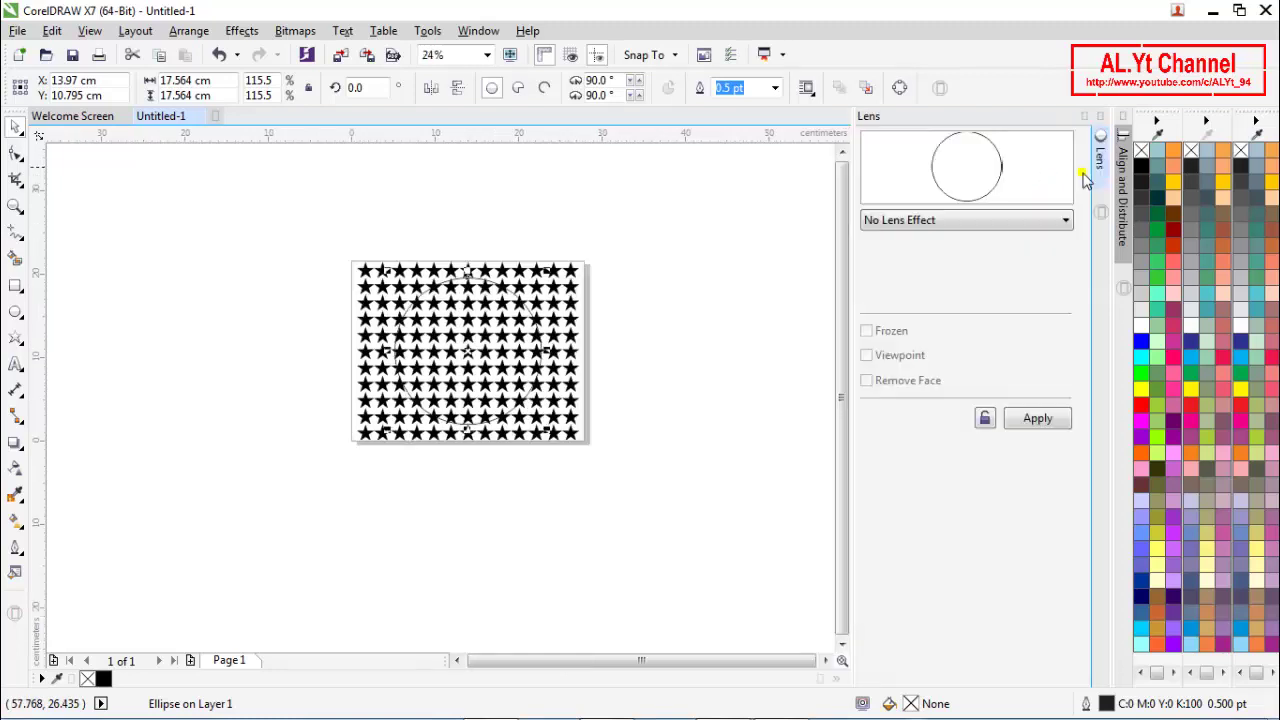
click(930, 224)
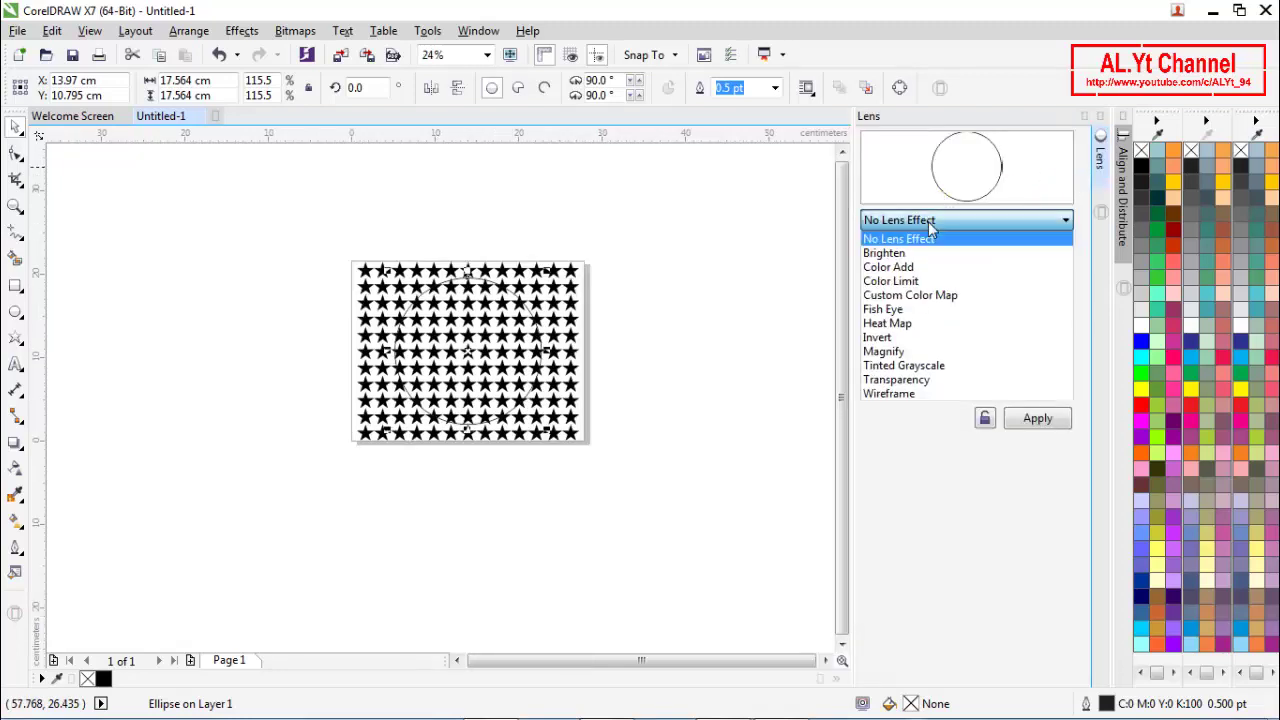
click(917, 310)
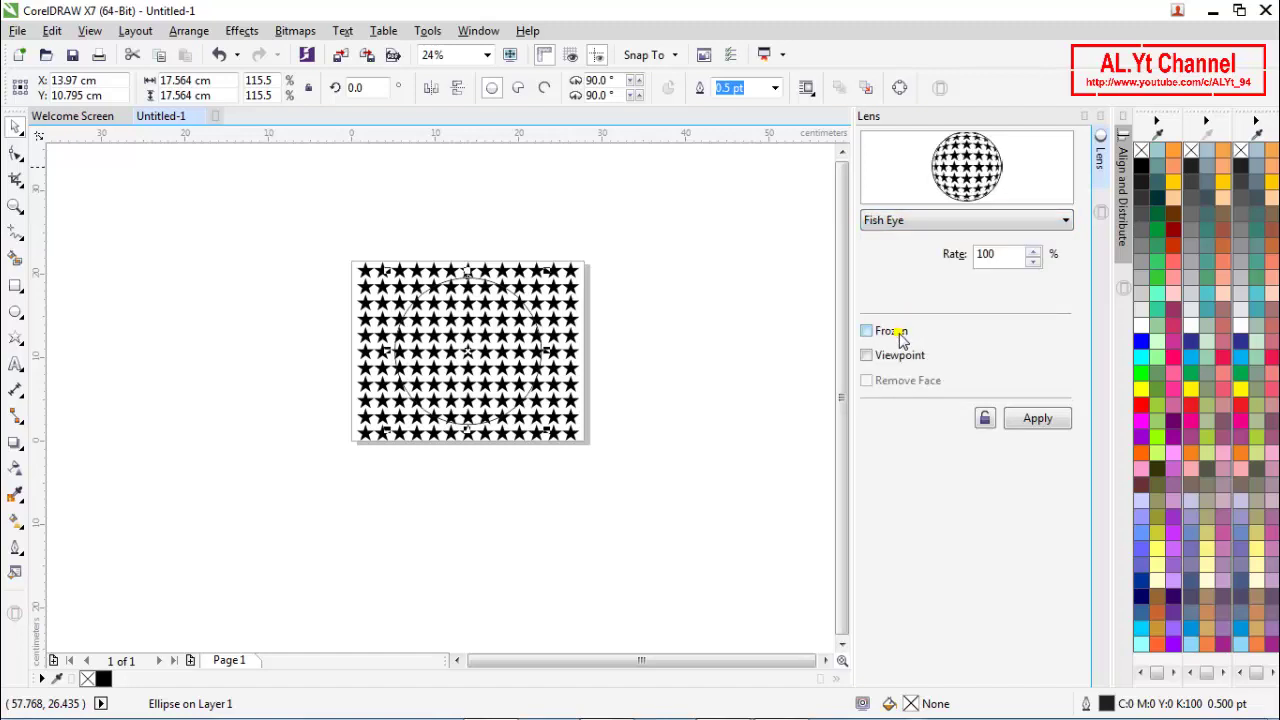
click(893, 332)
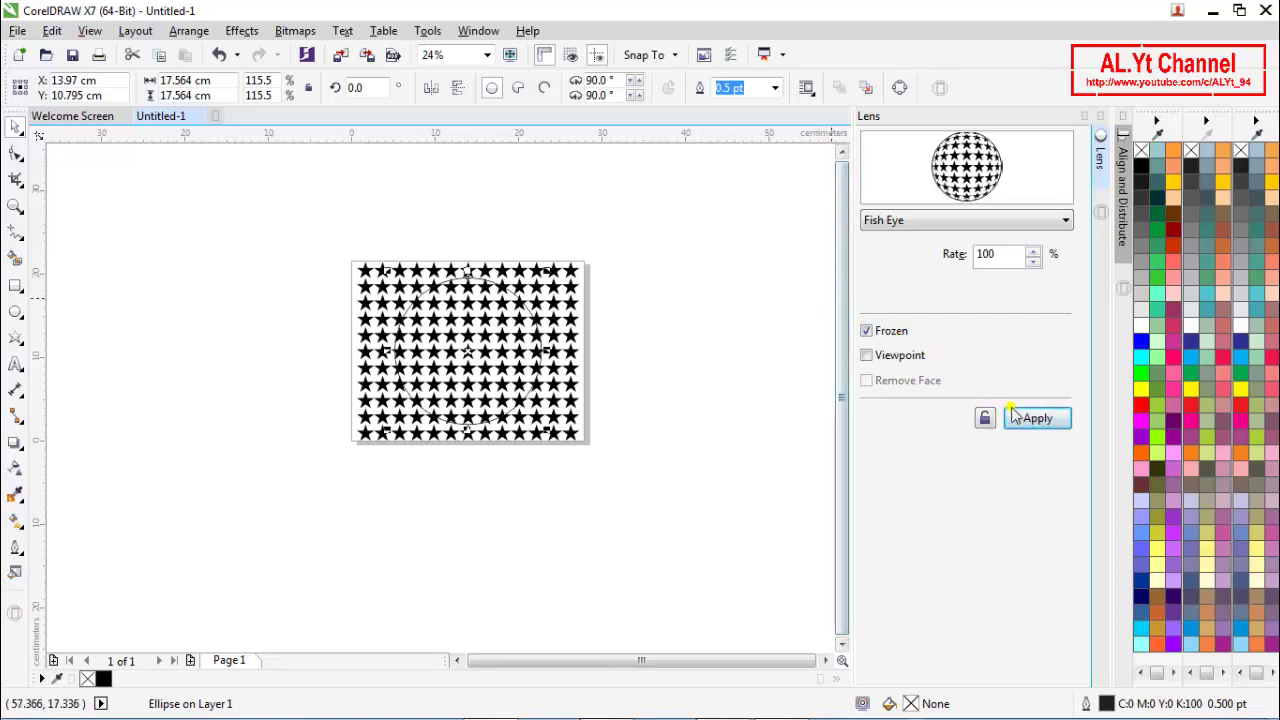
click(1015, 416)
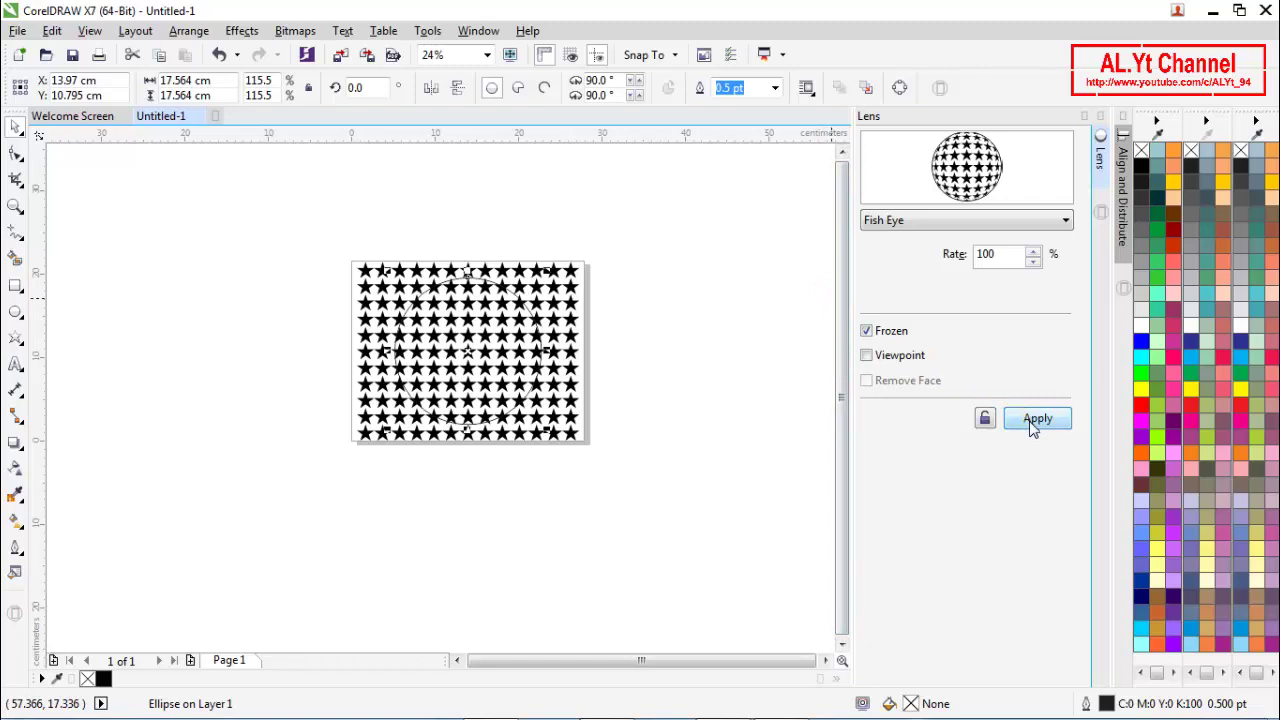
Move the frozen lens group off the page to its left and delete the original star pattern.
click(718, 376)
click(490, 370)
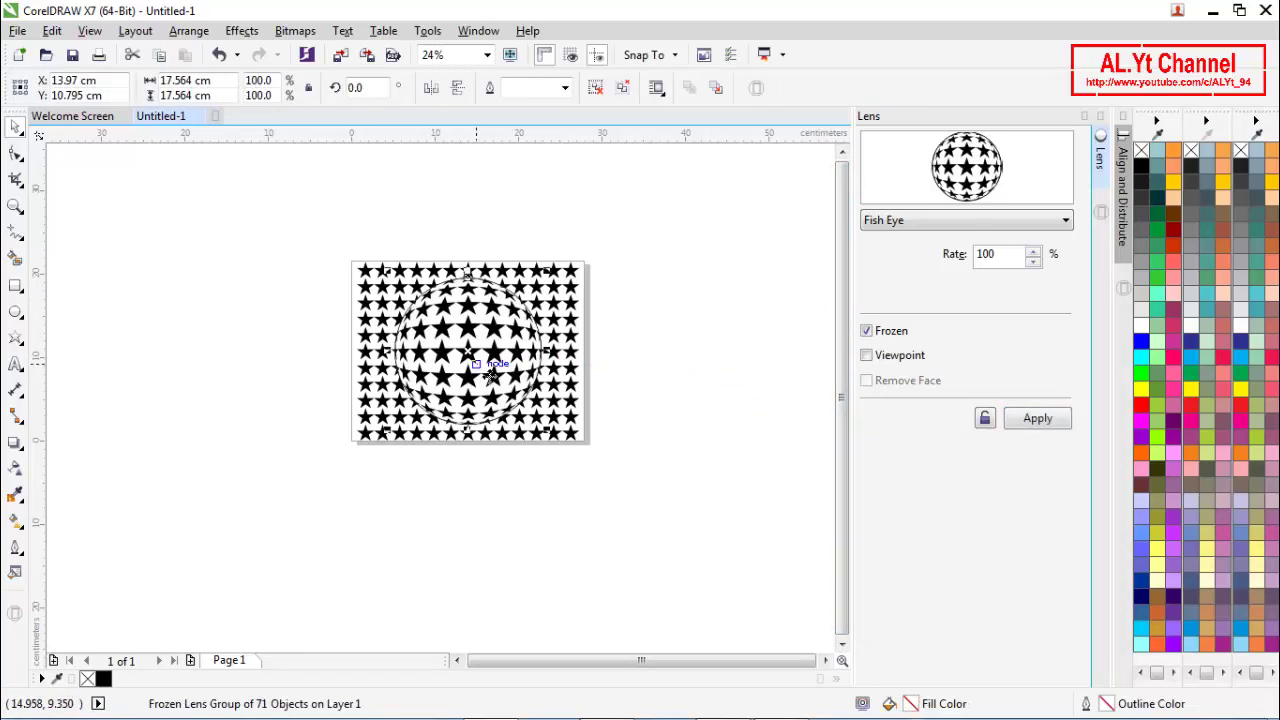
drag(490, 370, 244, 364)
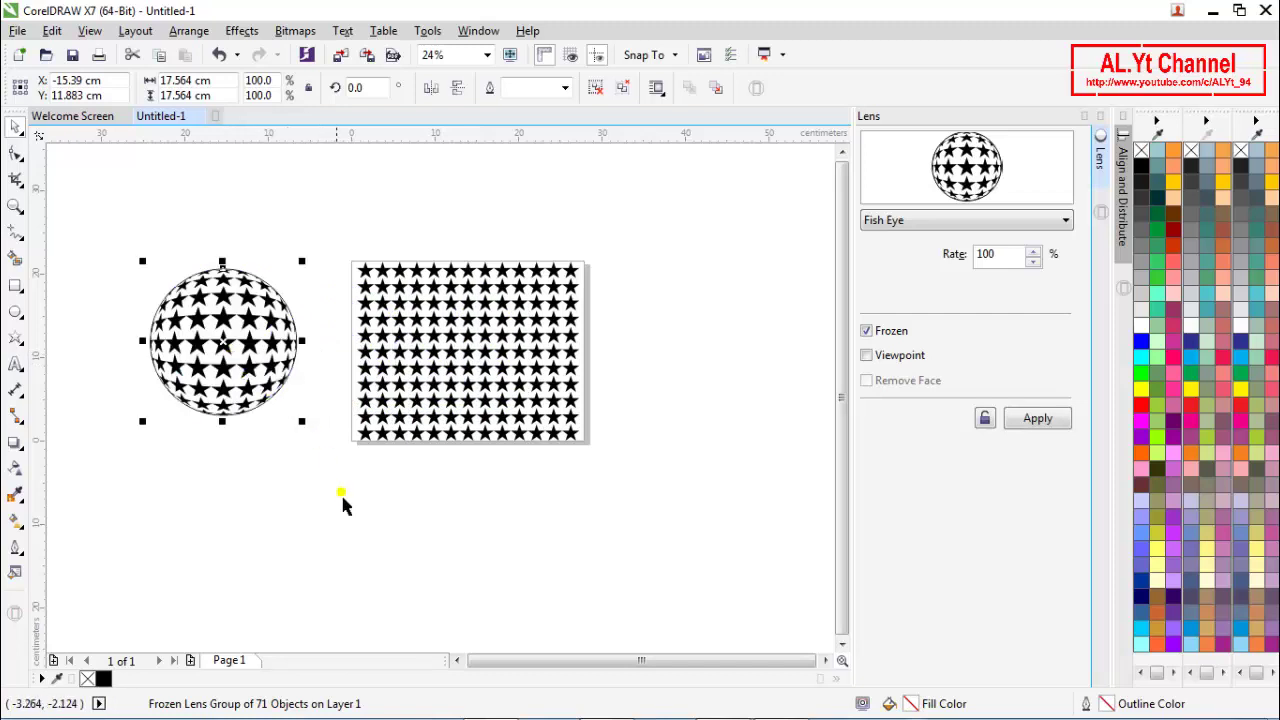
click(486, 357)
right_click(504, 355)
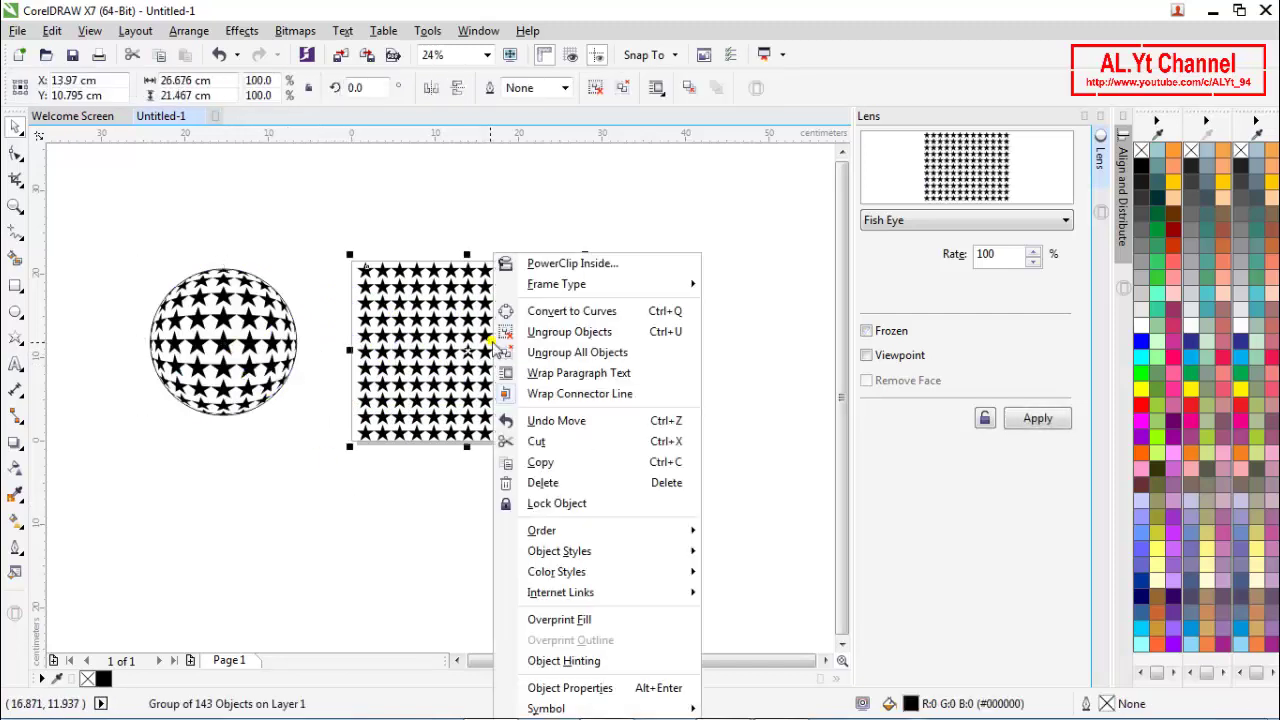
click(566, 482)
Center the star sphere on the page and close the Lens and Align and Distribute settings.
click(266, 366)
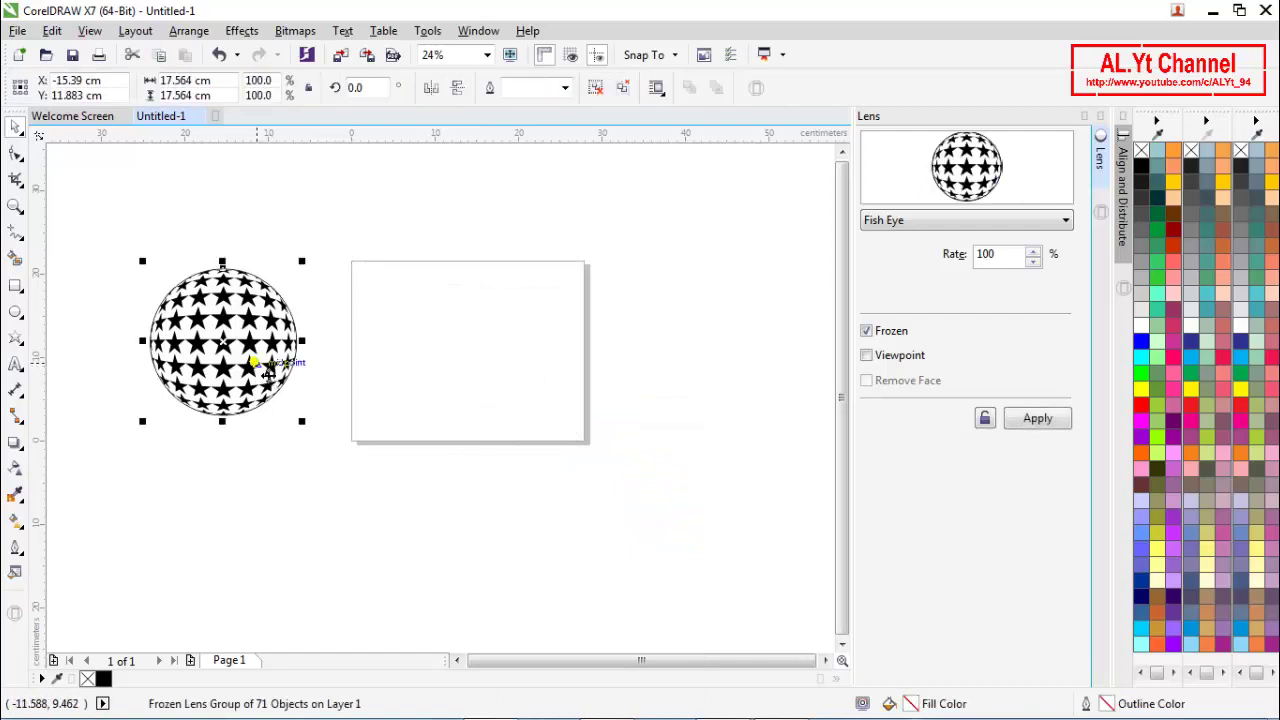
key(p)
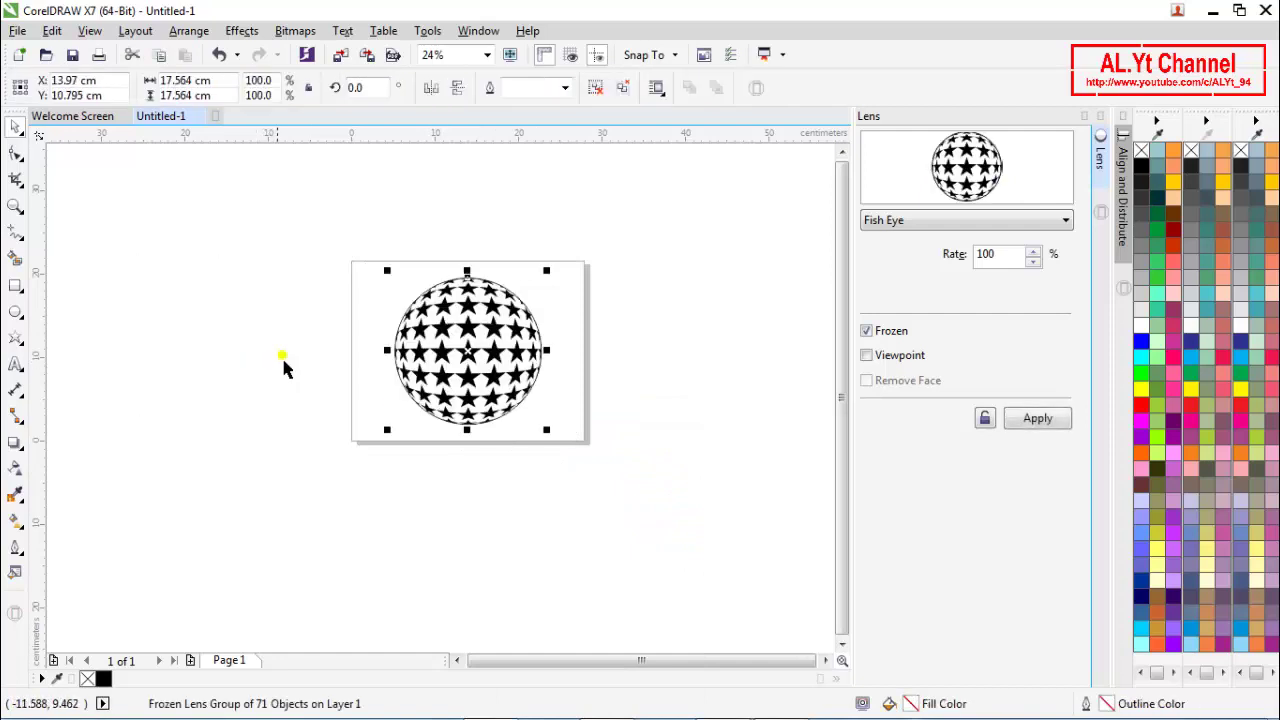
click(1102, 116)
click(1122, 118)
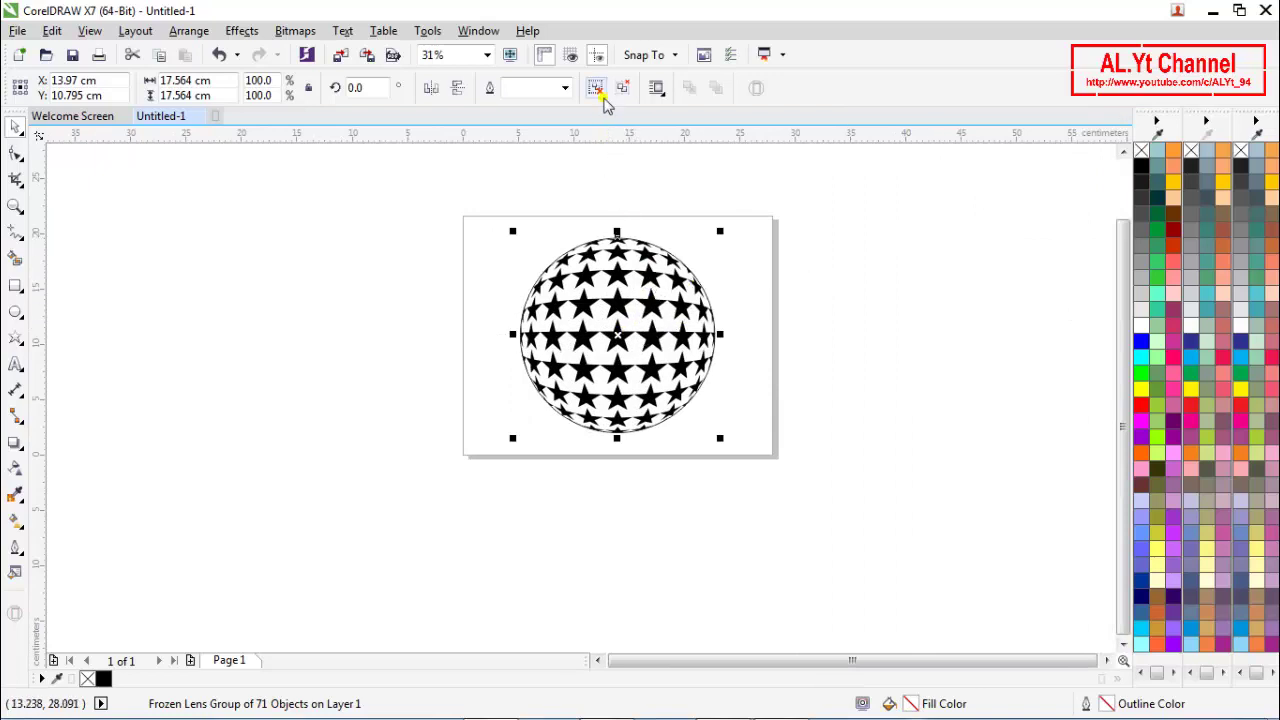
Ungroup the star sphere and move its thin outline circle about 11.8 cm to the right.
scroll(657, 245, up, 2)
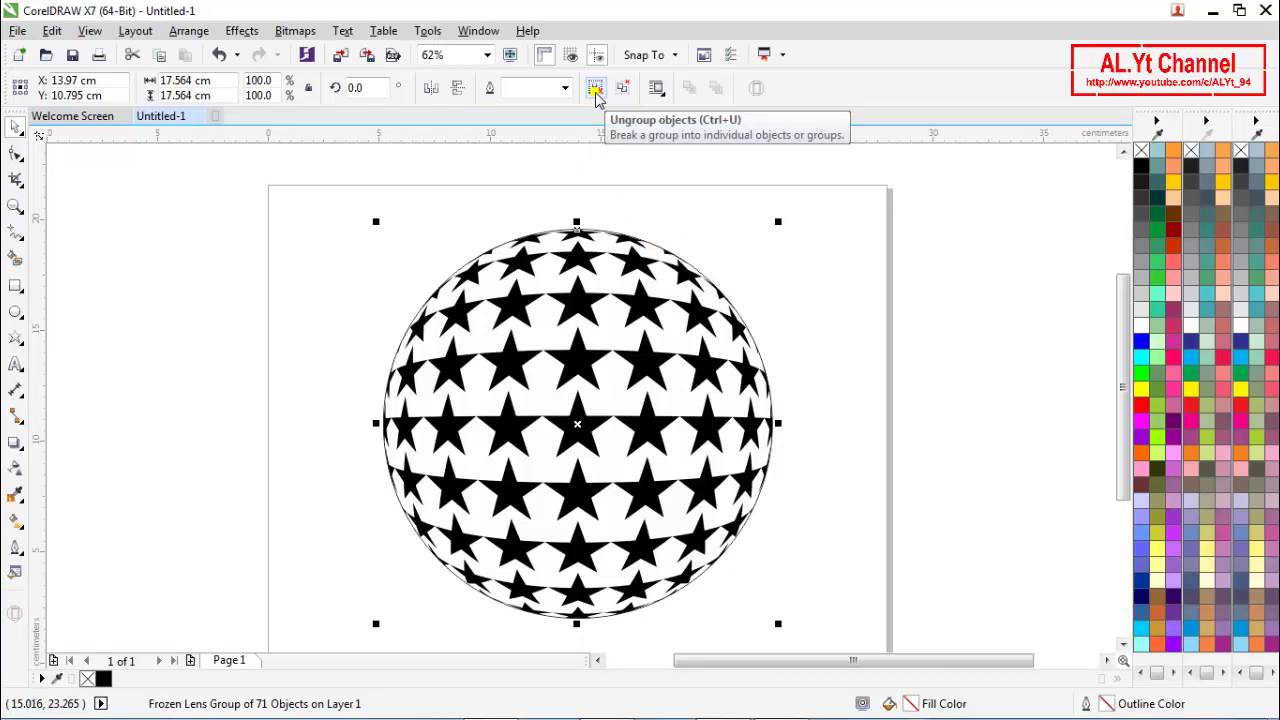
click(596, 92)
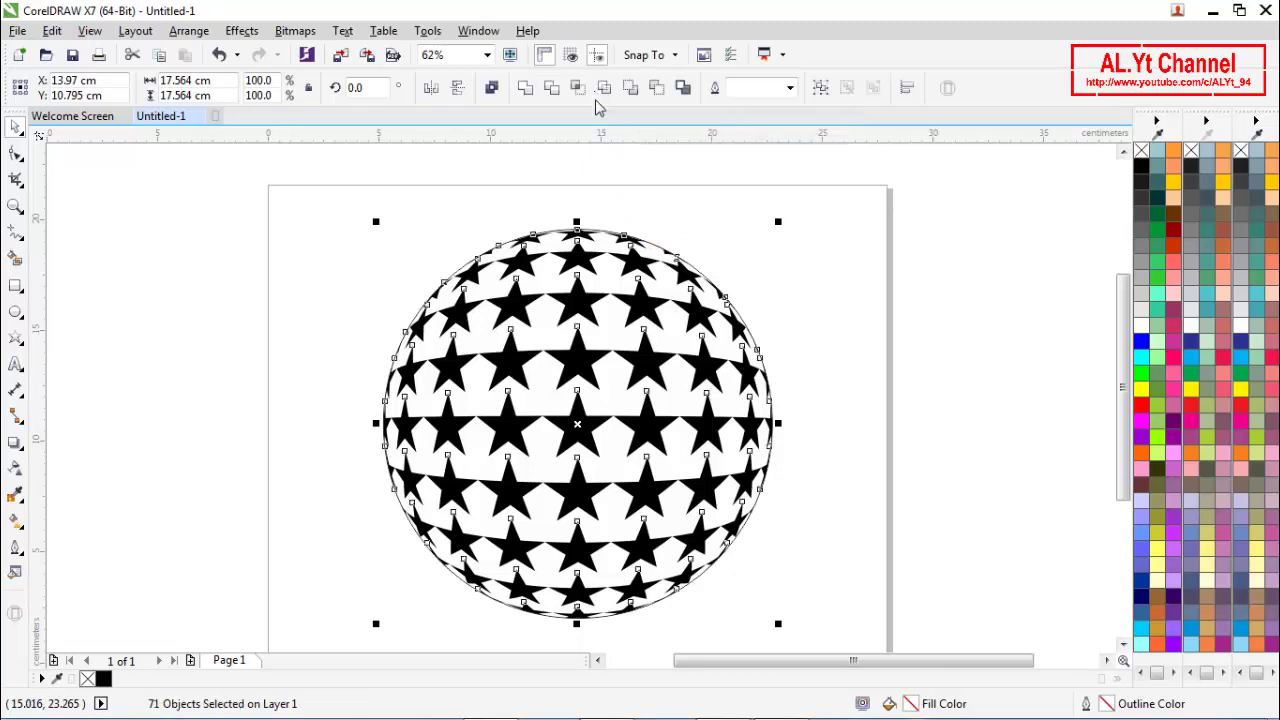
click(893, 310)
drag(690, 348, 950, 338)
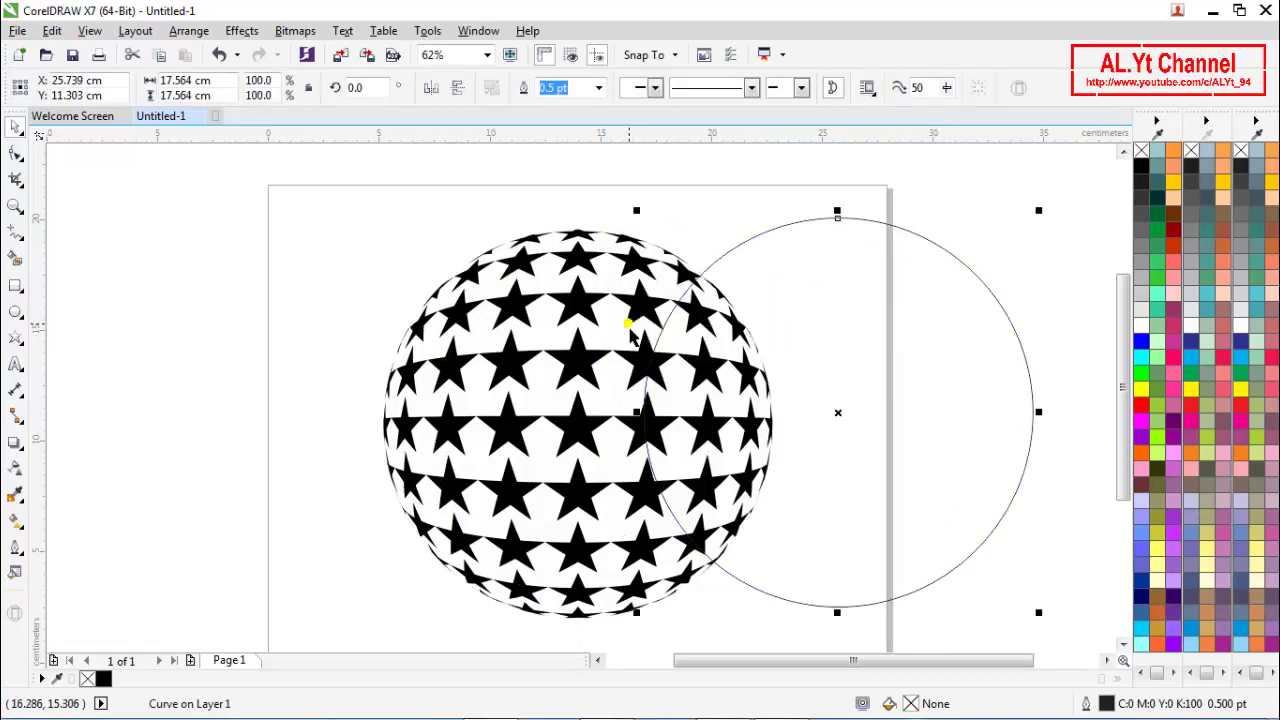
Fill the sphere's white background circle with gray #666666 and delete the loose outline circle.
click(622, 335)
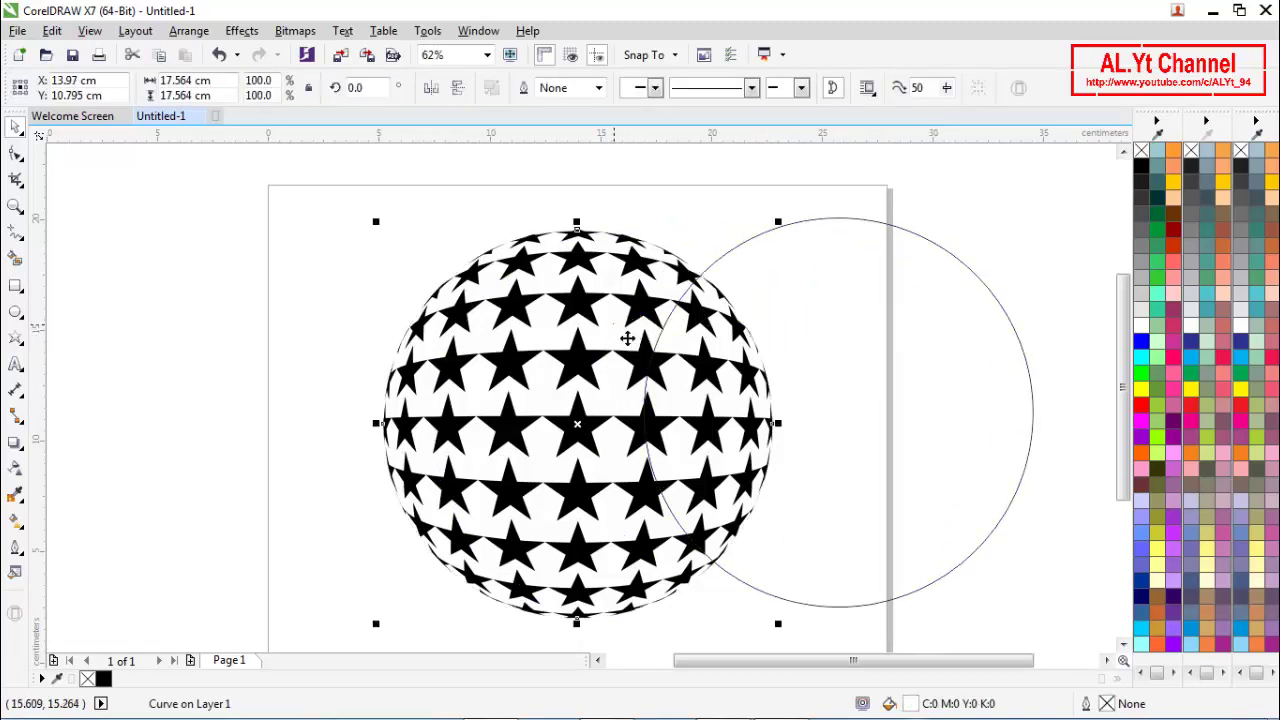
click(1141, 230)
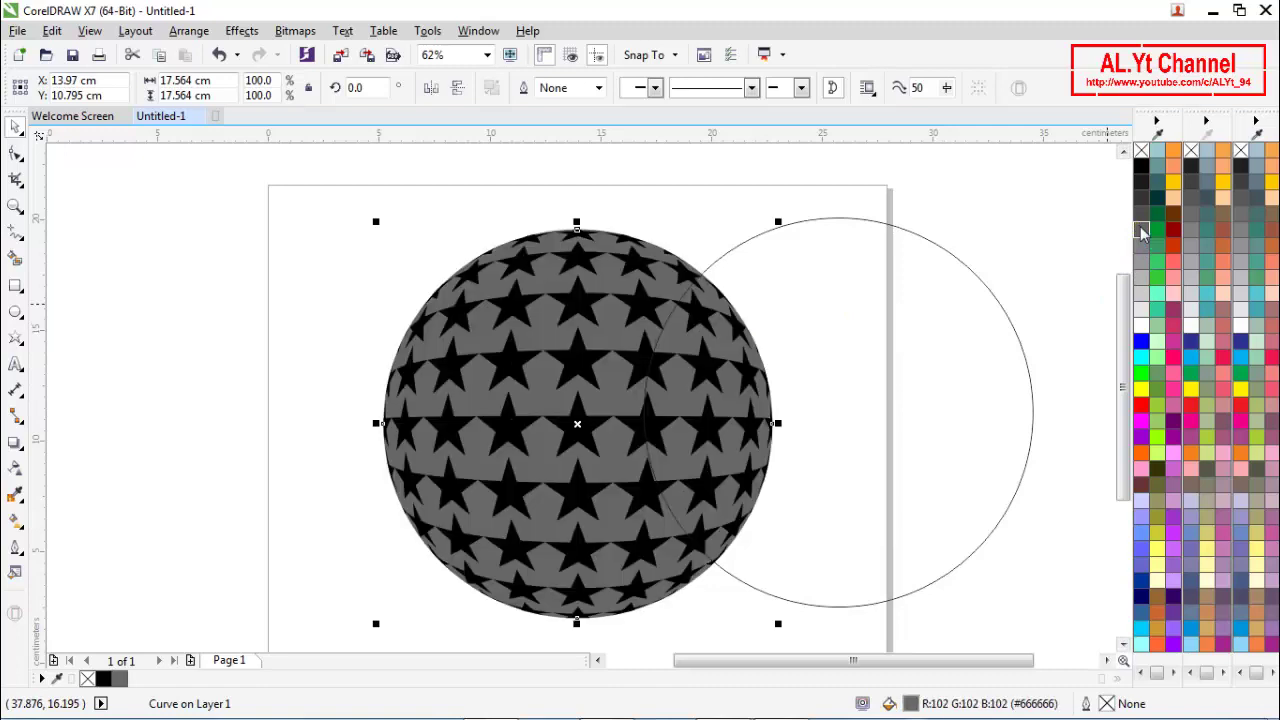
click(943, 376)
right_click(940, 372)
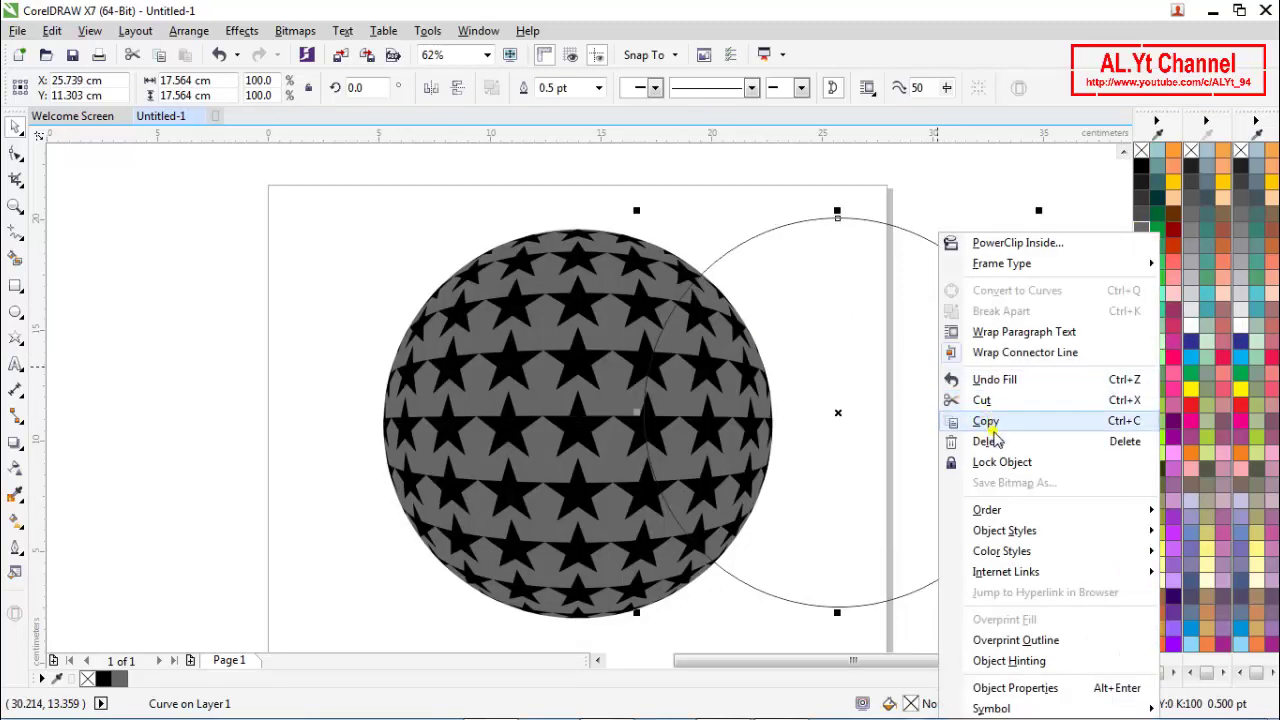
click(990, 441)
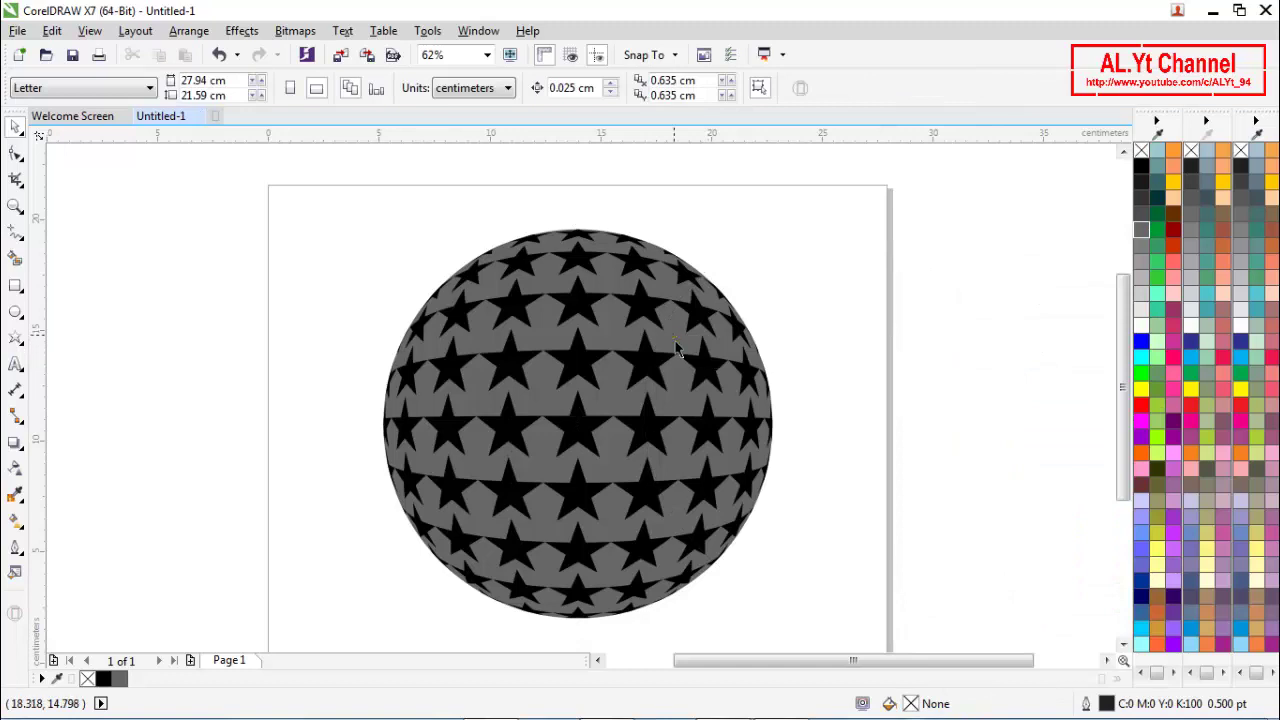
drag(677, 348, 443, 320)
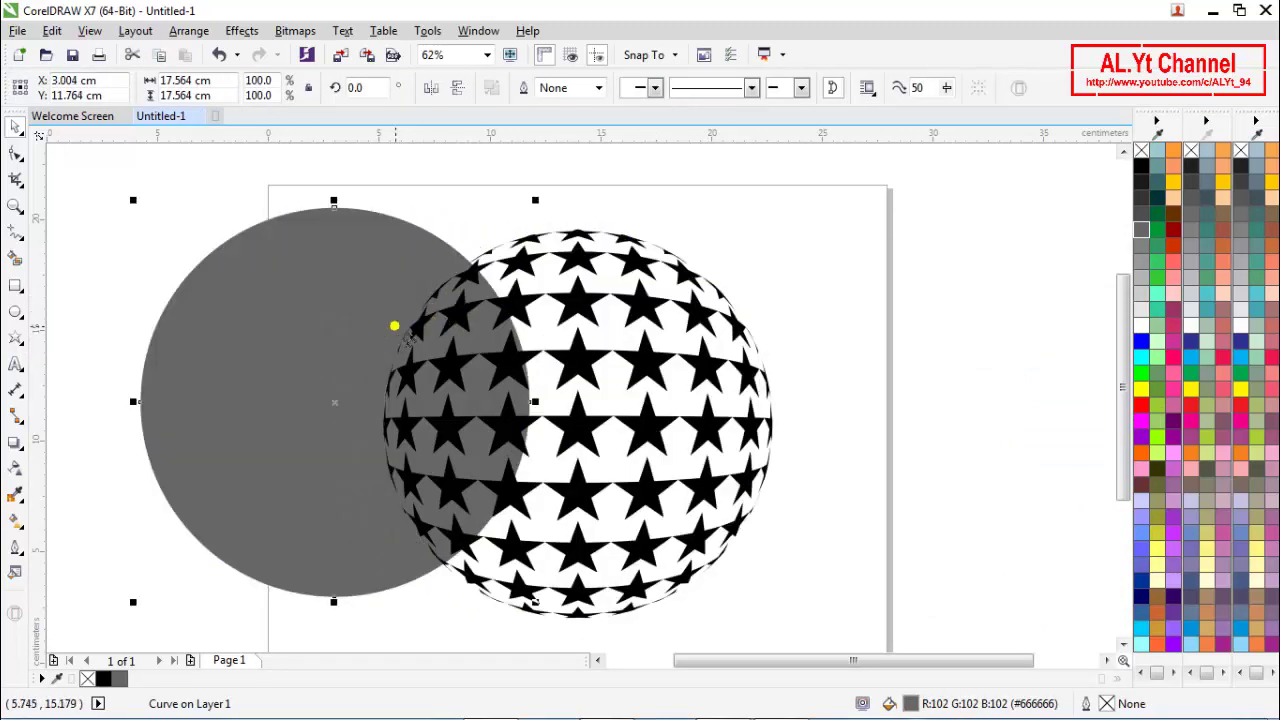
key(ctrl+z)
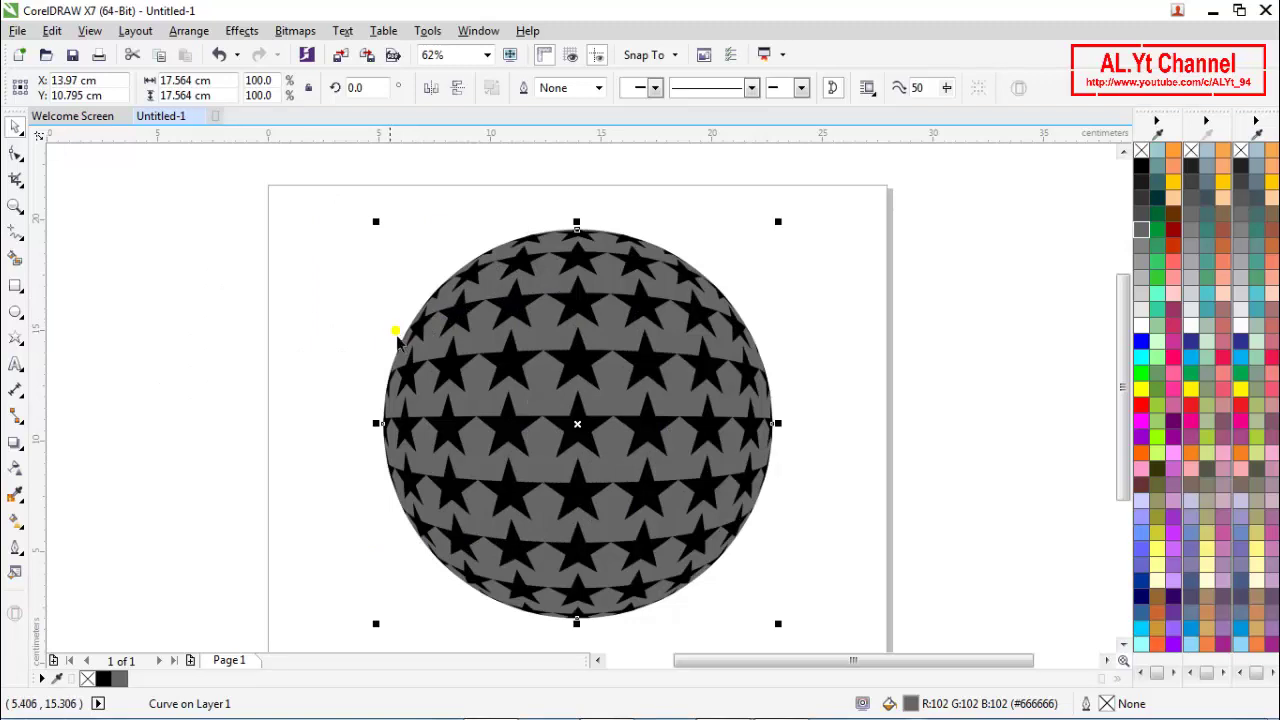
drag(545, 392, 308, 388)
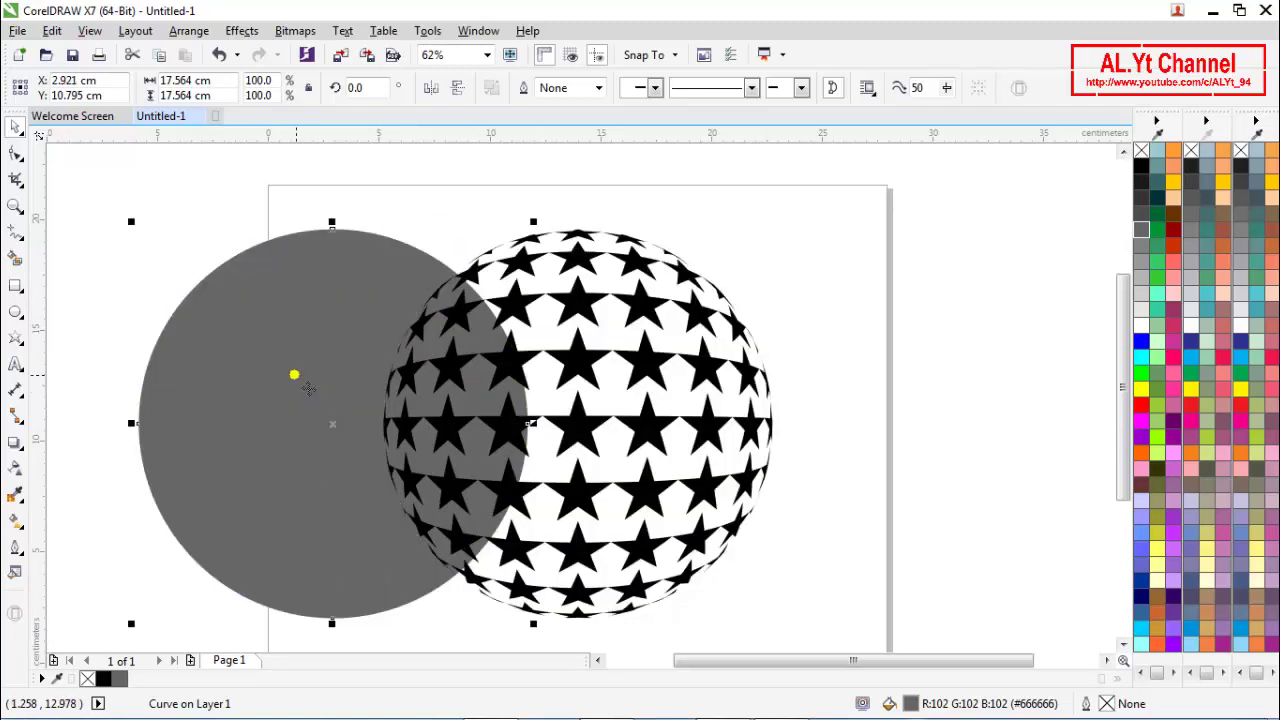
key(ctrl+z)
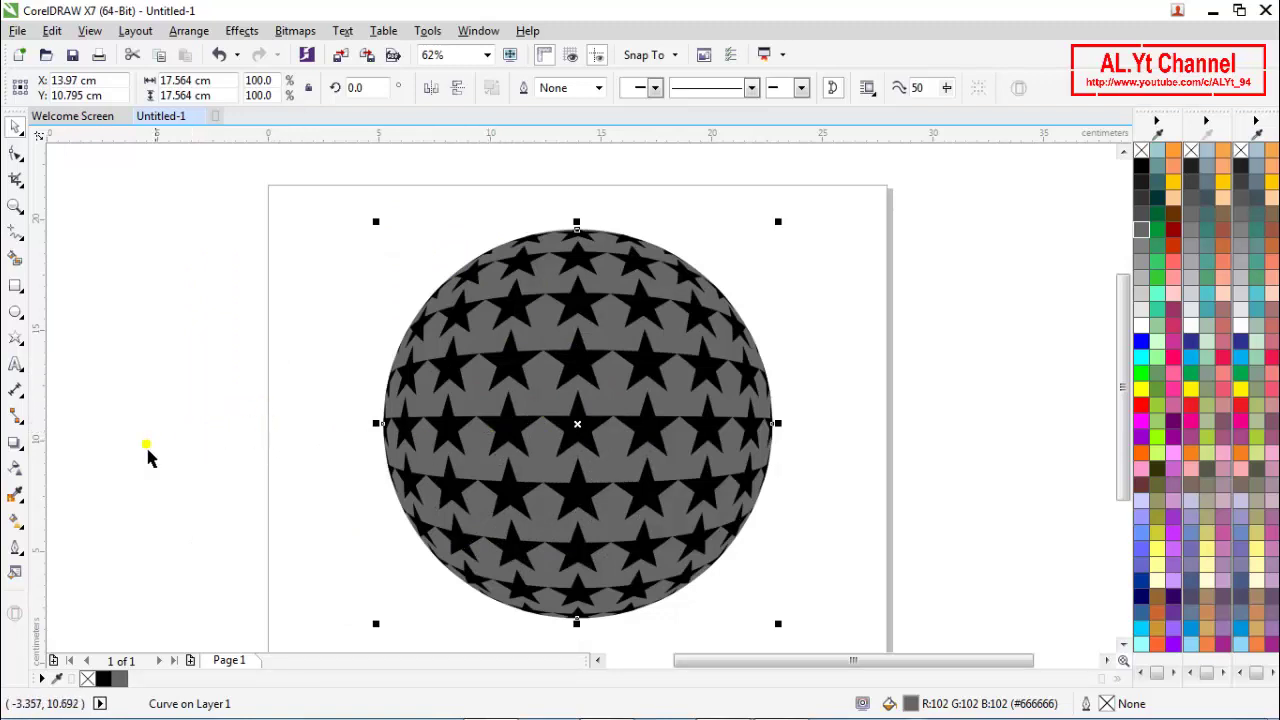
Apply an elliptical fountain fill to the gray background circle with the Interactive Fill tool.
click(13, 522)
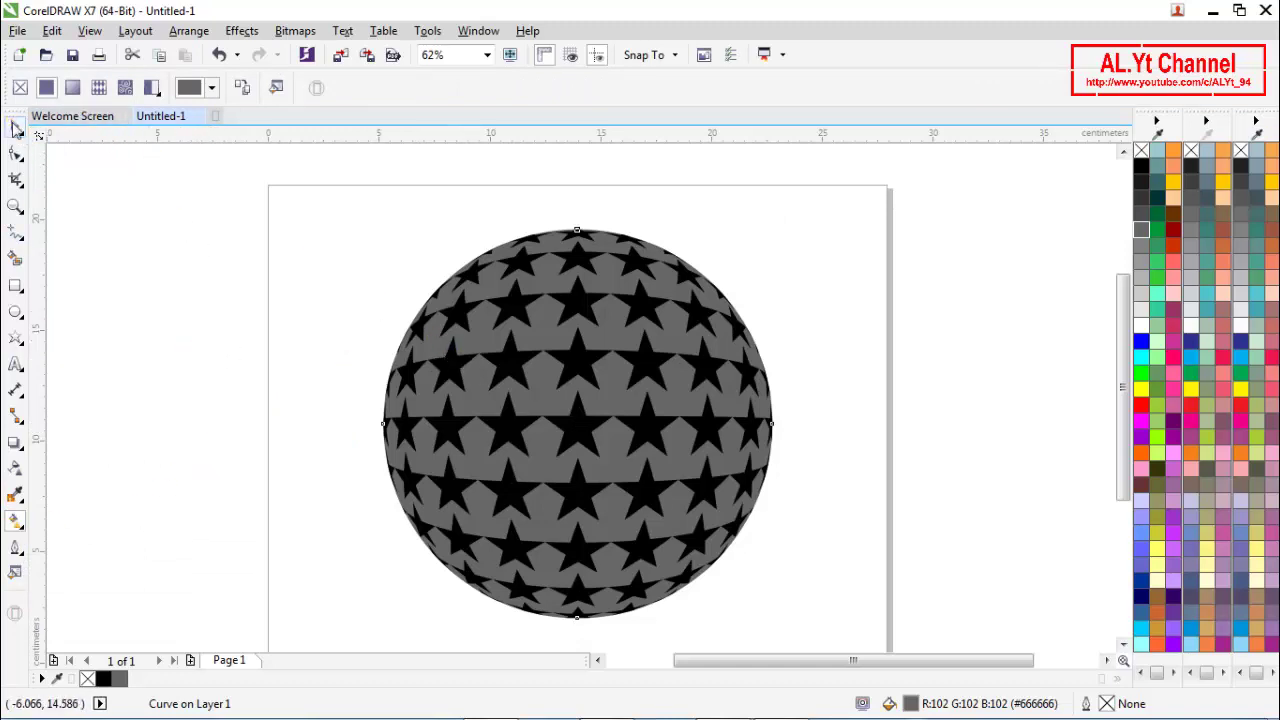
click(16, 128)
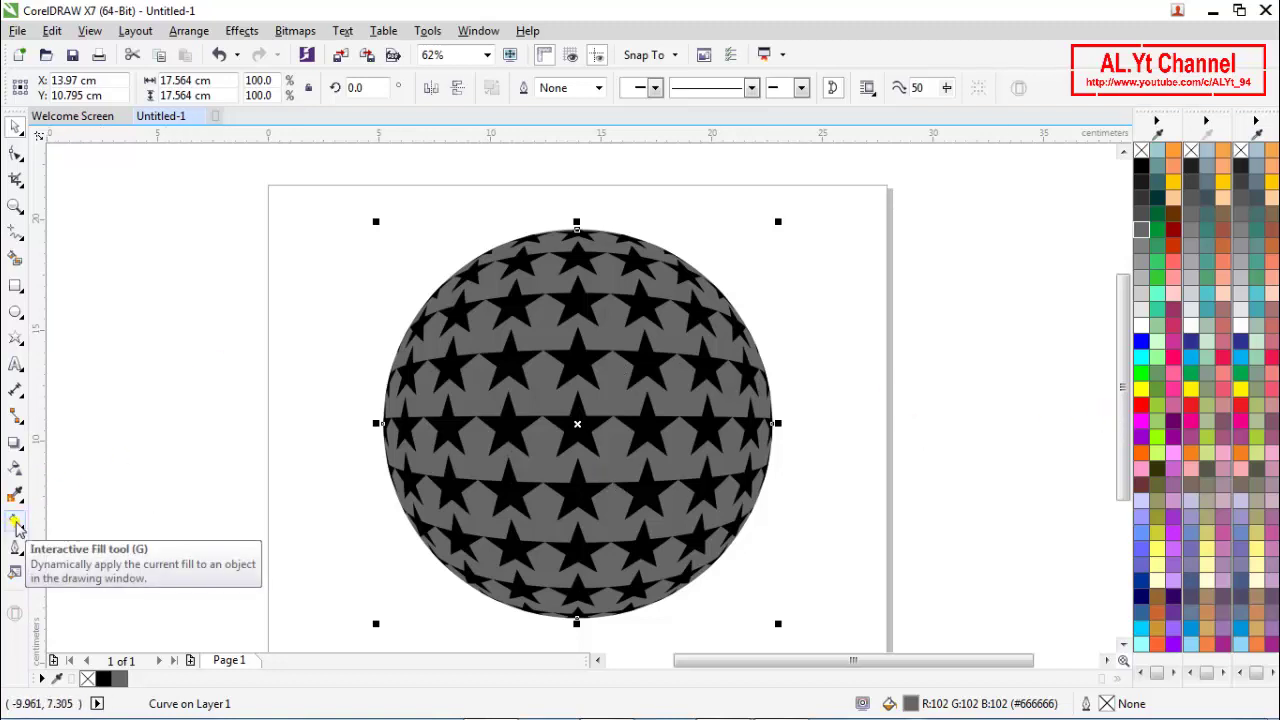
click(16, 522)
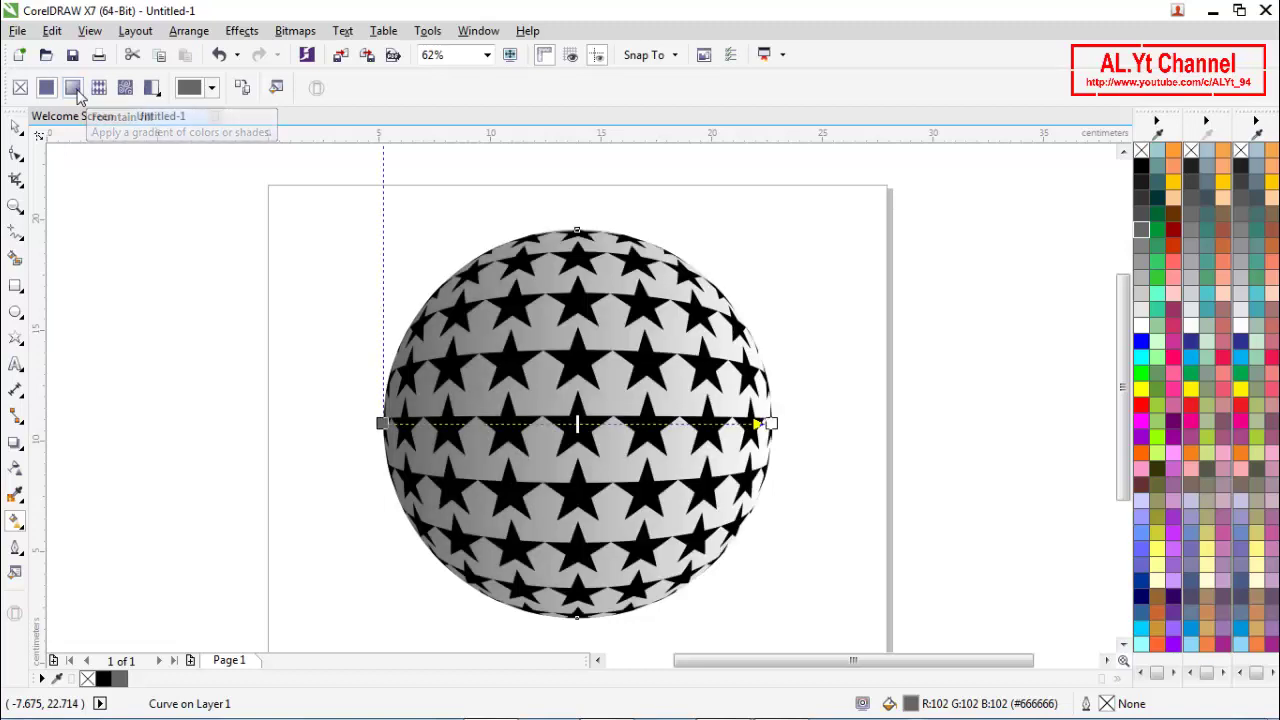
click(75, 89)
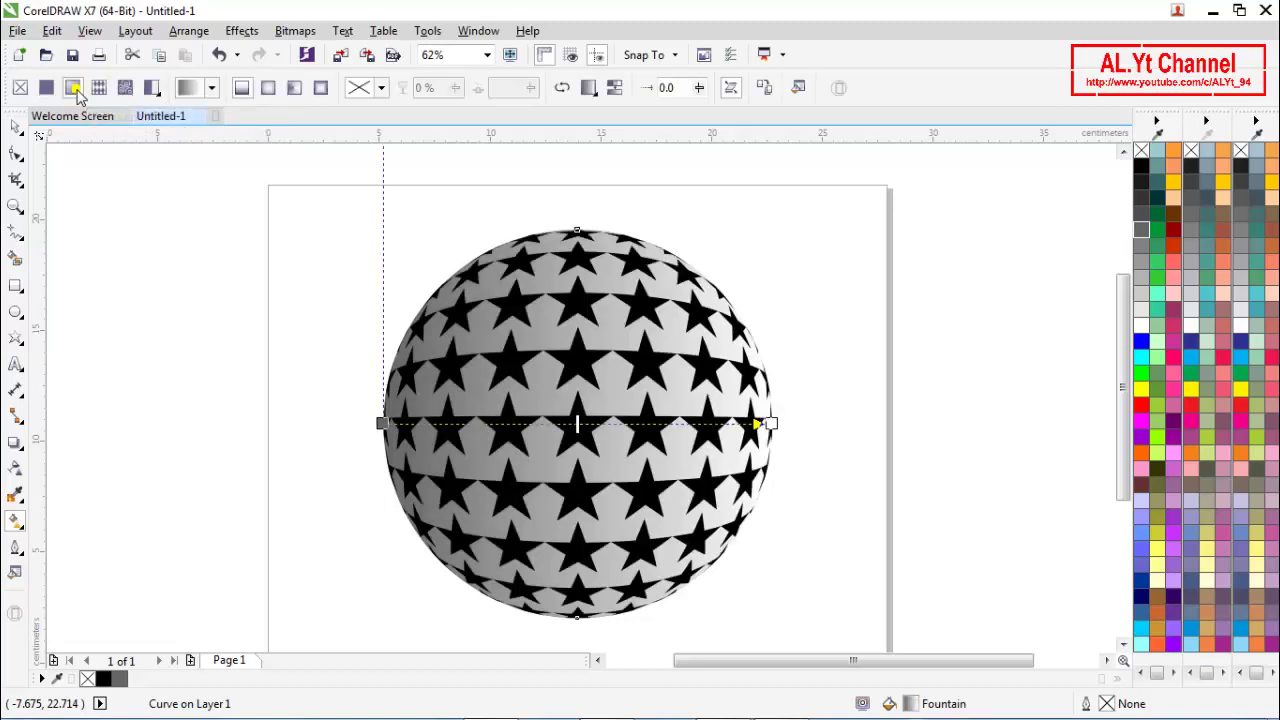
click(268, 89)
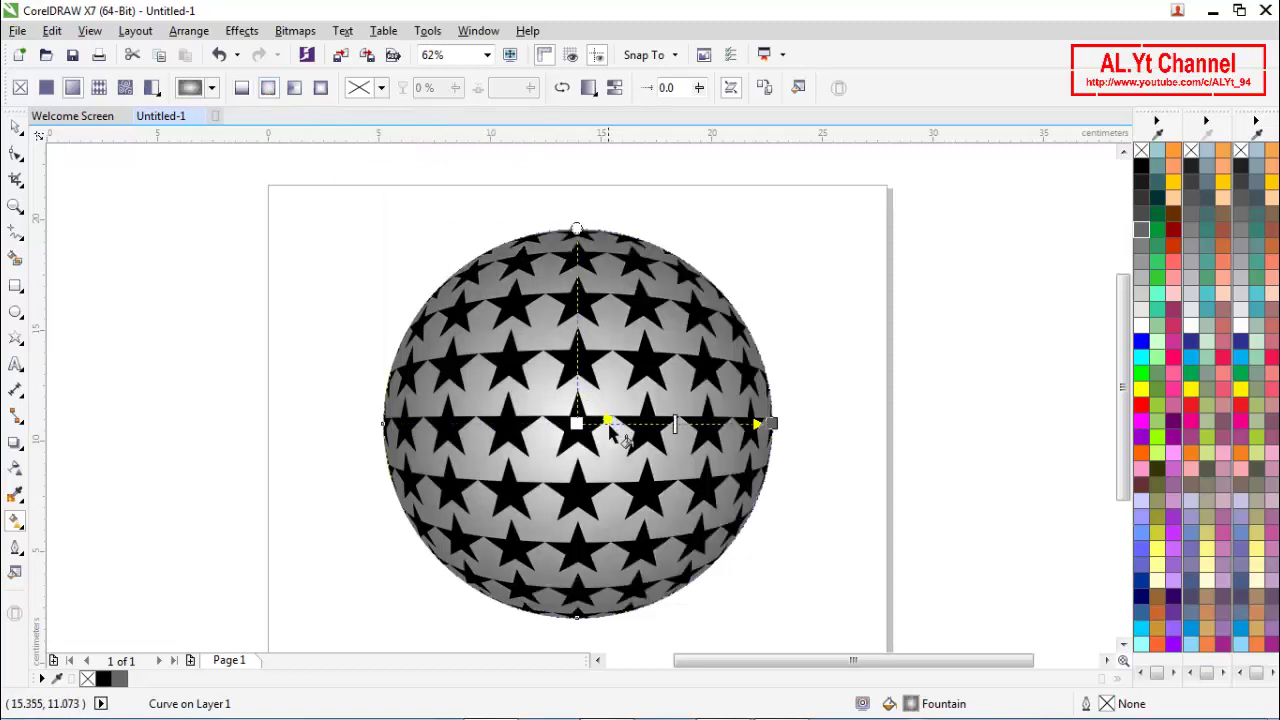
Shift the gradient's center to the sphere's upper left in light blue and its end node to the lower right in dark blue.
drag(578, 428, 490, 330)
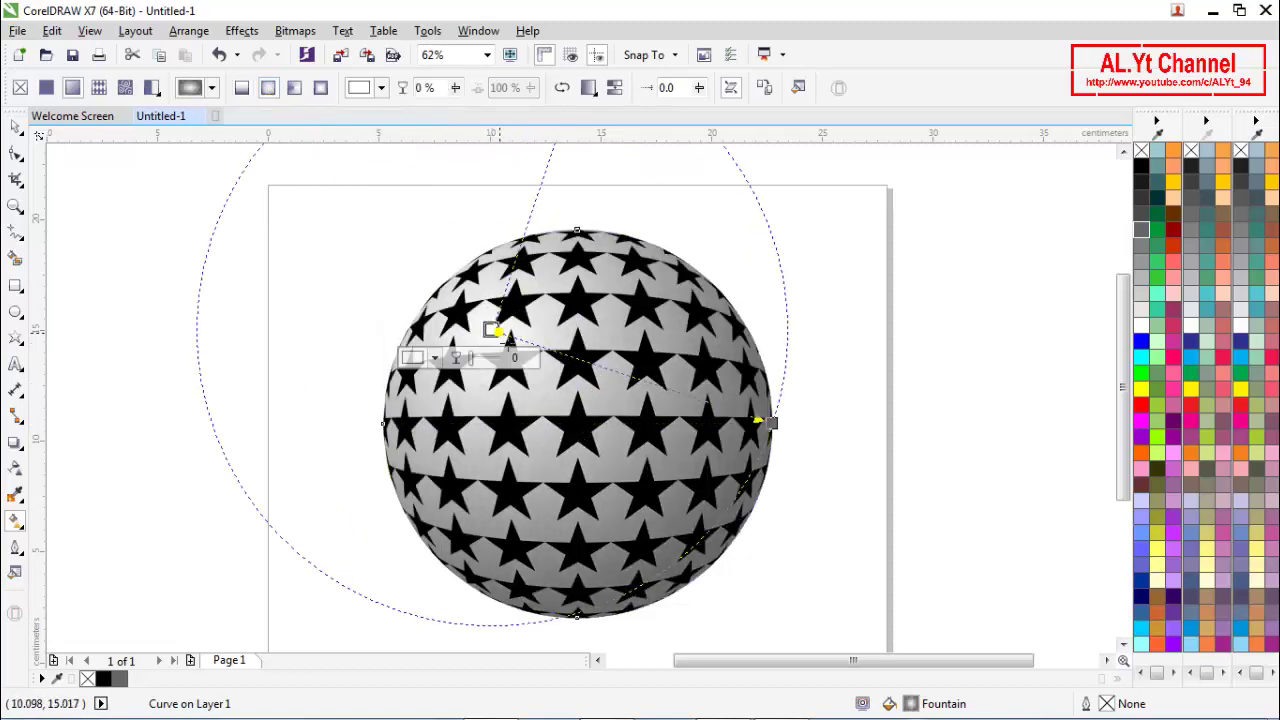
drag(772, 427, 668, 556)
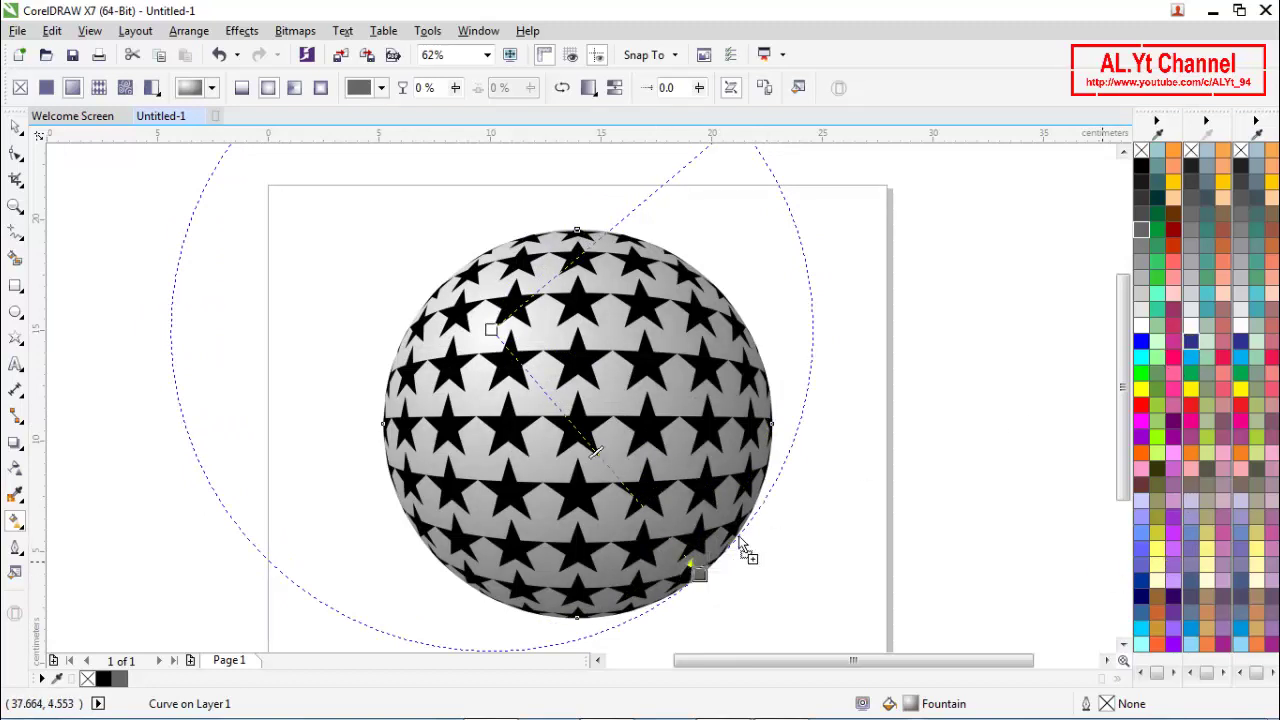
drag(742, 548, 696, 574)
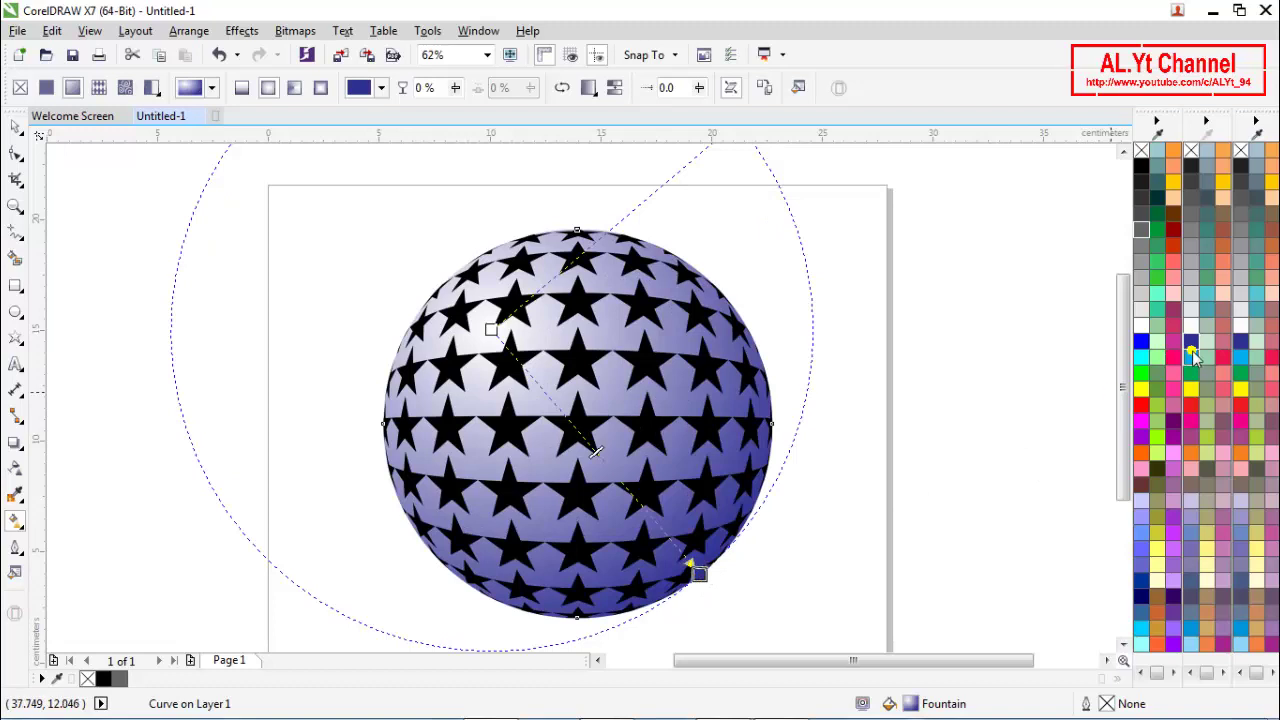
drag(1135, 385, 493, 330)
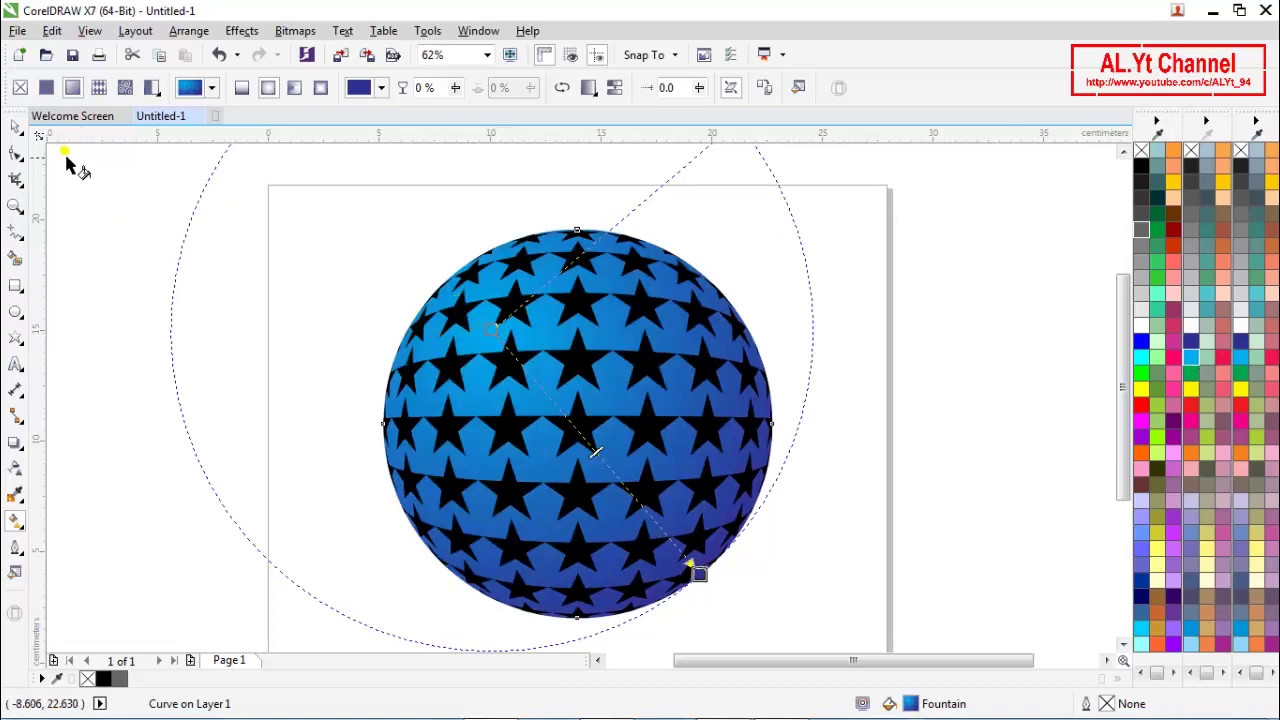
Move the blue gradient circle out from behind the stars to the empty area left of the page.
click(16, 127)
click(269, 246)
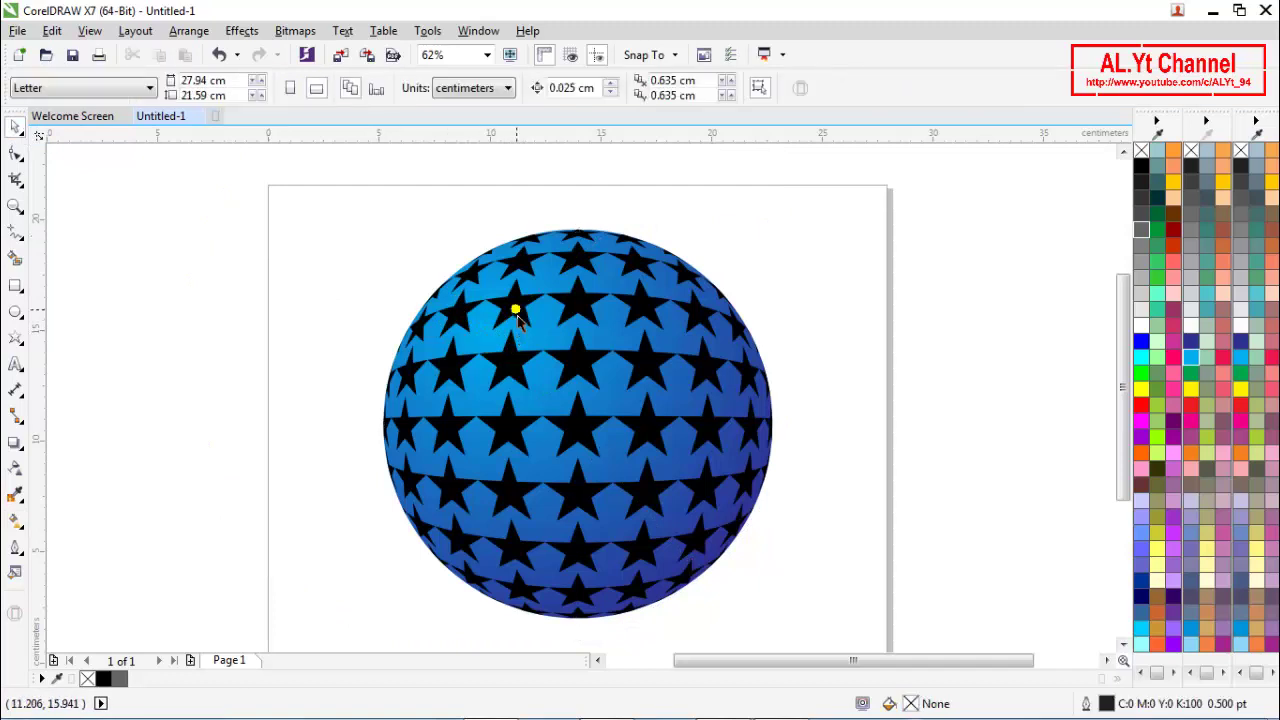
click(515, 311)
click(354, 343)
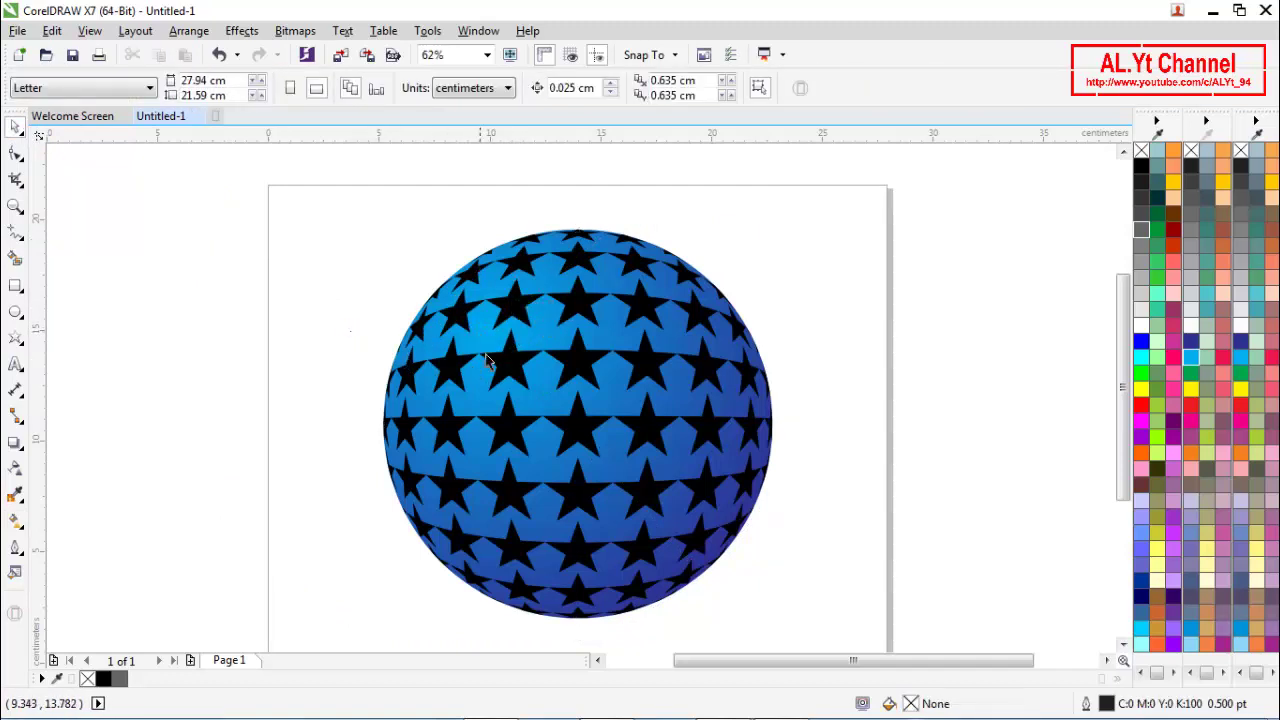
drag(498, 357, 143, 307)
scroll(550, 332, down, 2)
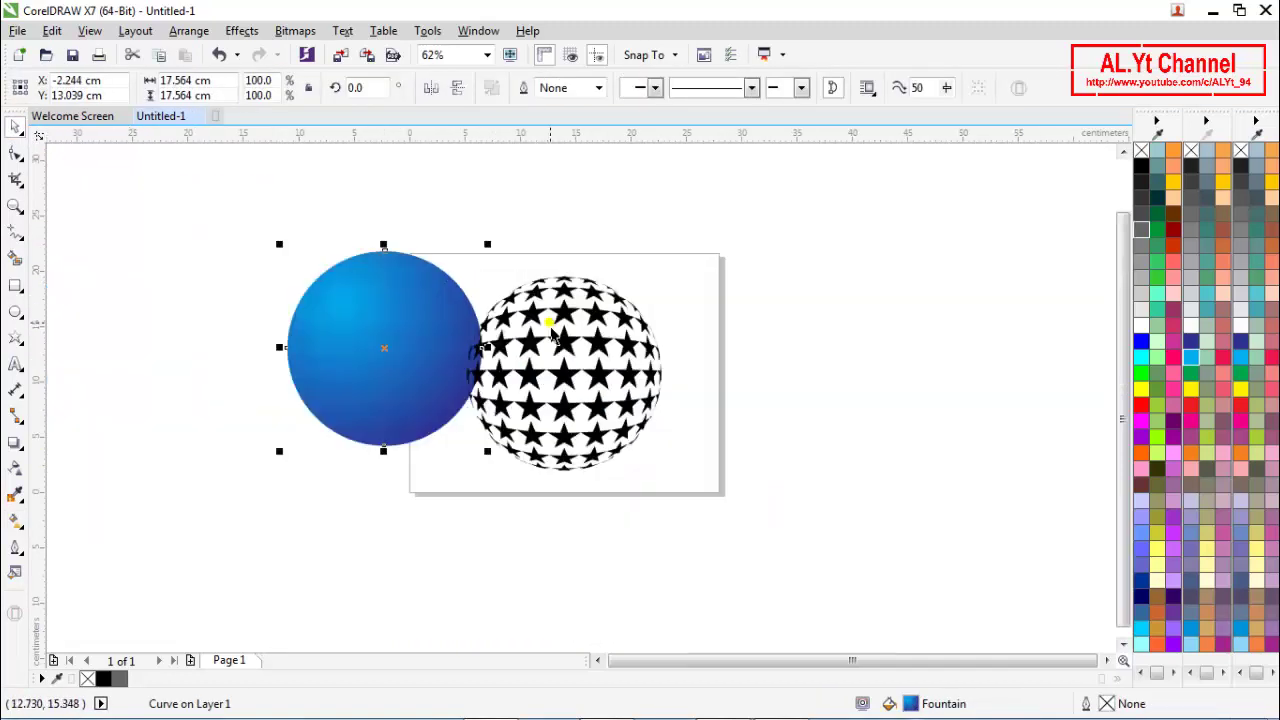
drag(441, 344, 311, 352)
Weld all the black star pieces into one object and move the blue gradient circle back into place behind them.
drag(415, 248, 757, 530)
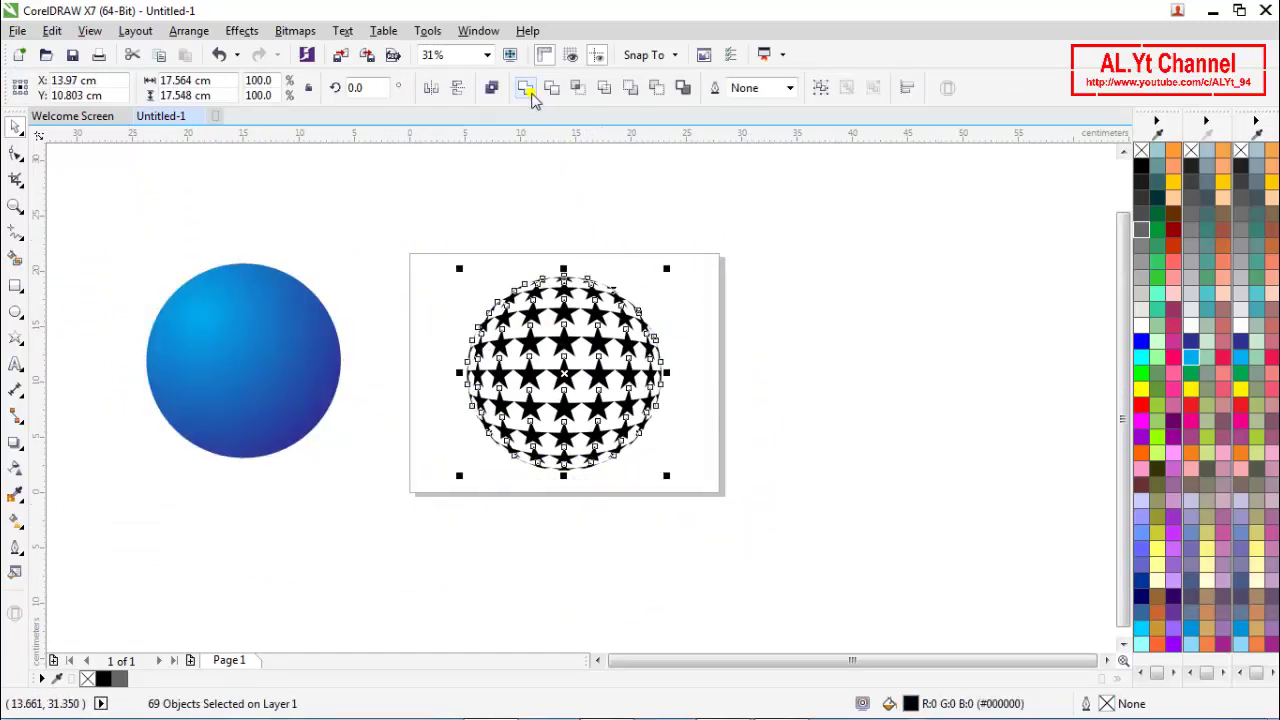
click(526, 88)
click(728, 362)
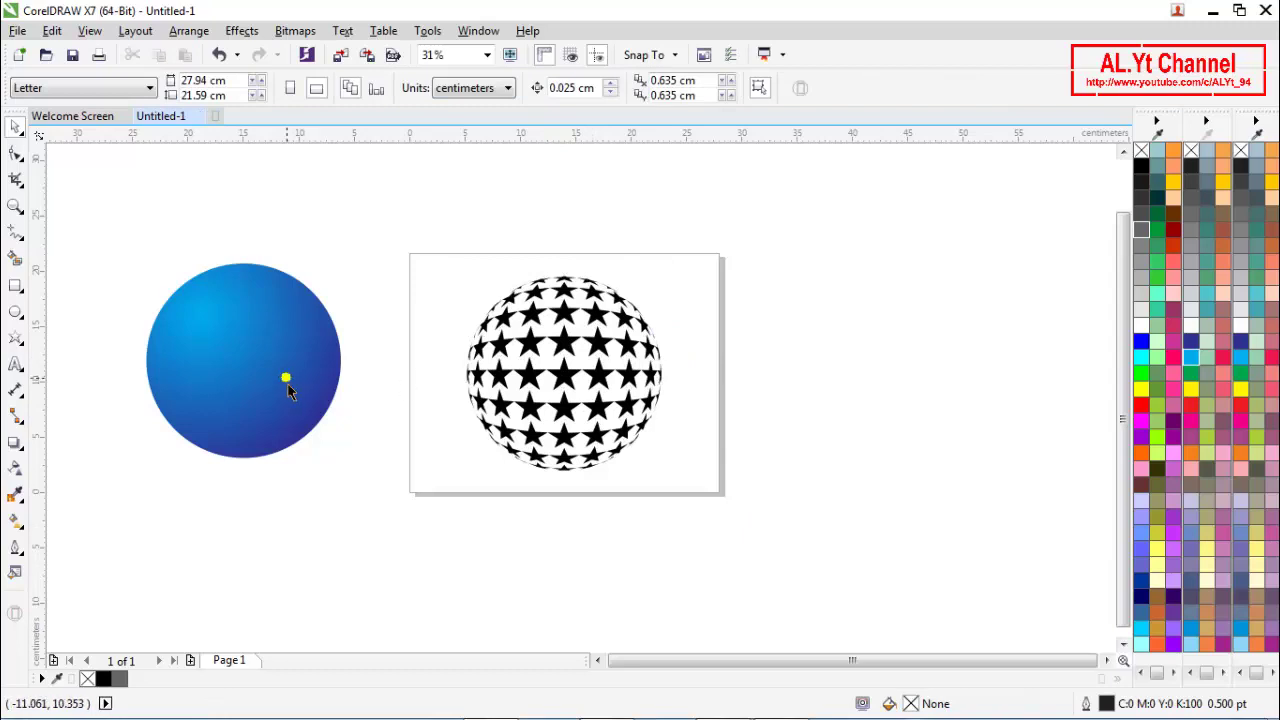
drag(287, 390, 608, 402)
click(840, 412)
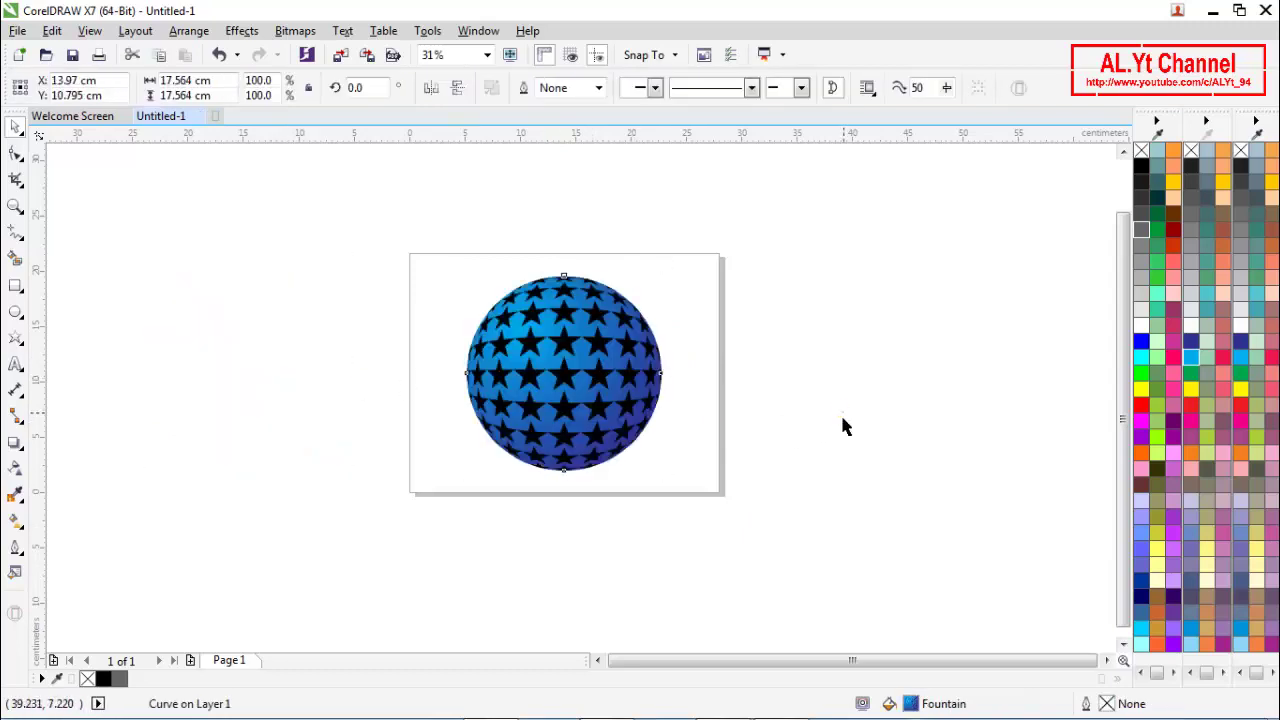
Fill the welded stars with the 20% Black gray (#CCCCCC).
click(577, 403)
scroll(650, 408, up, 1)
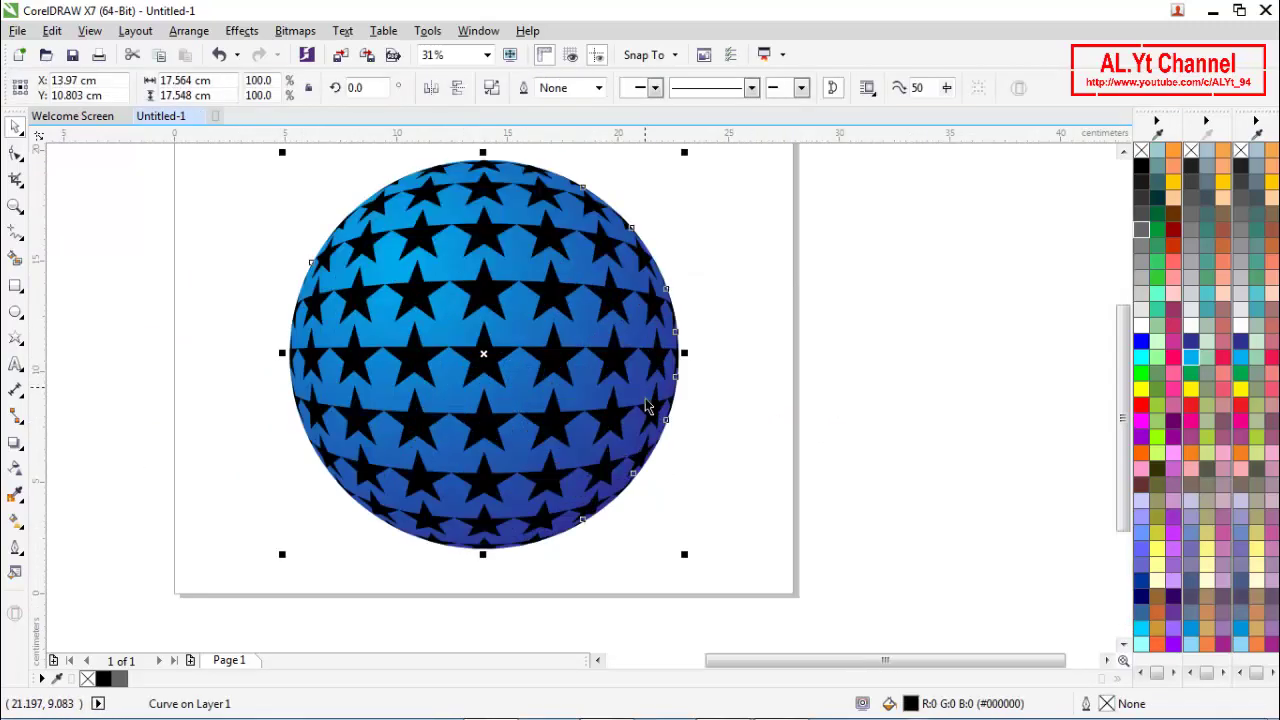
click(1141, 315)
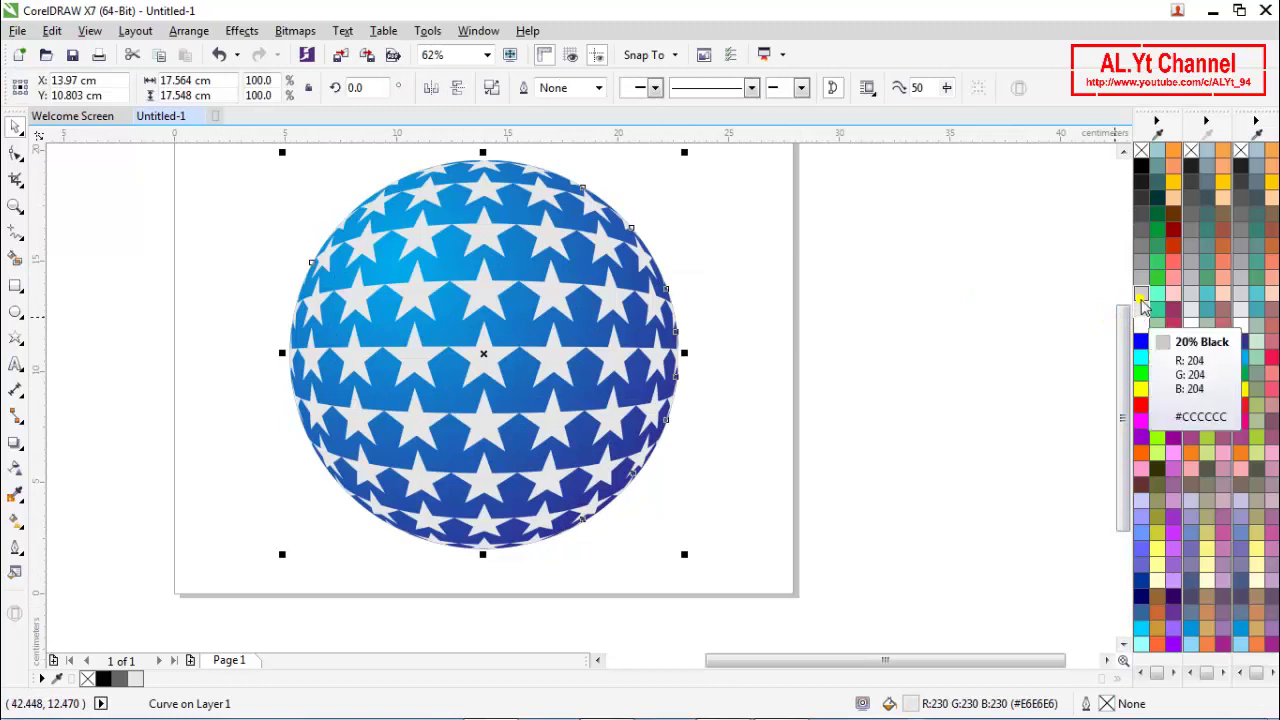
click(1142, 301)
click(766, 314)
scroll(570, 345, down, 1)
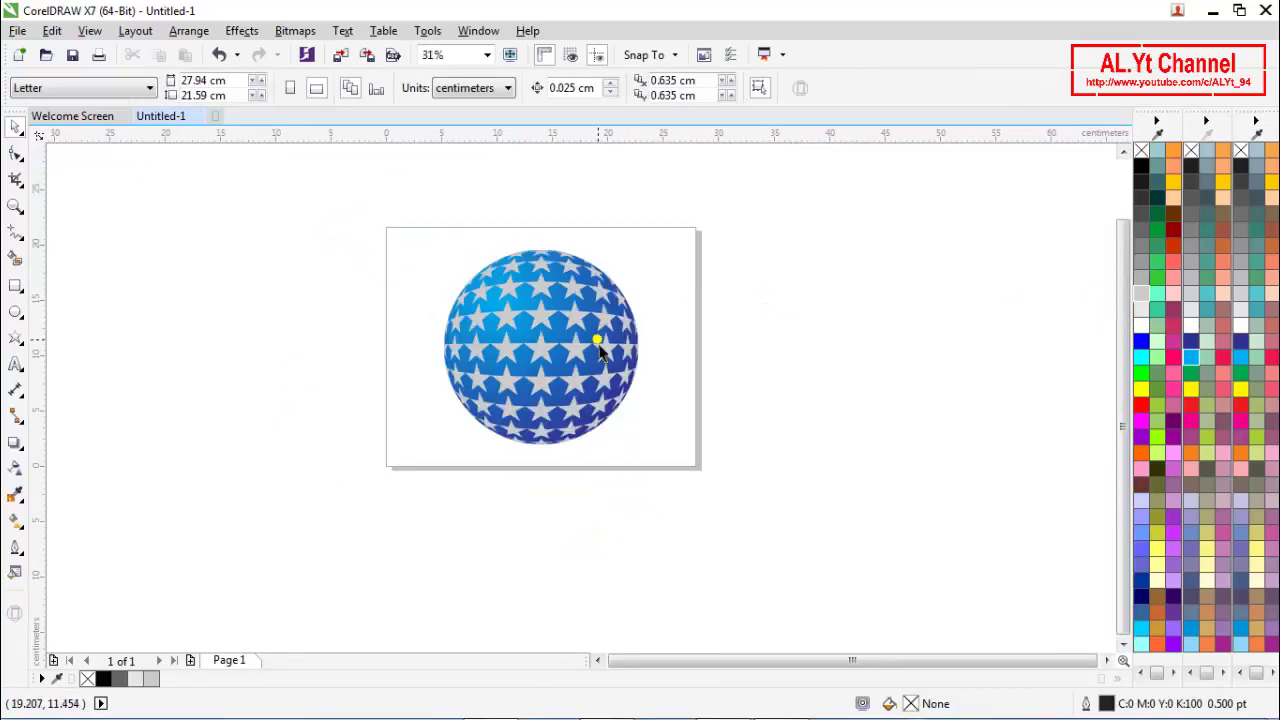
Apply a preset drop shadow with opacity 22 and feather 2 to the gray stars and set its offset to 0 cm.
scroll(566, 345, up, 1)
click(506, 357)
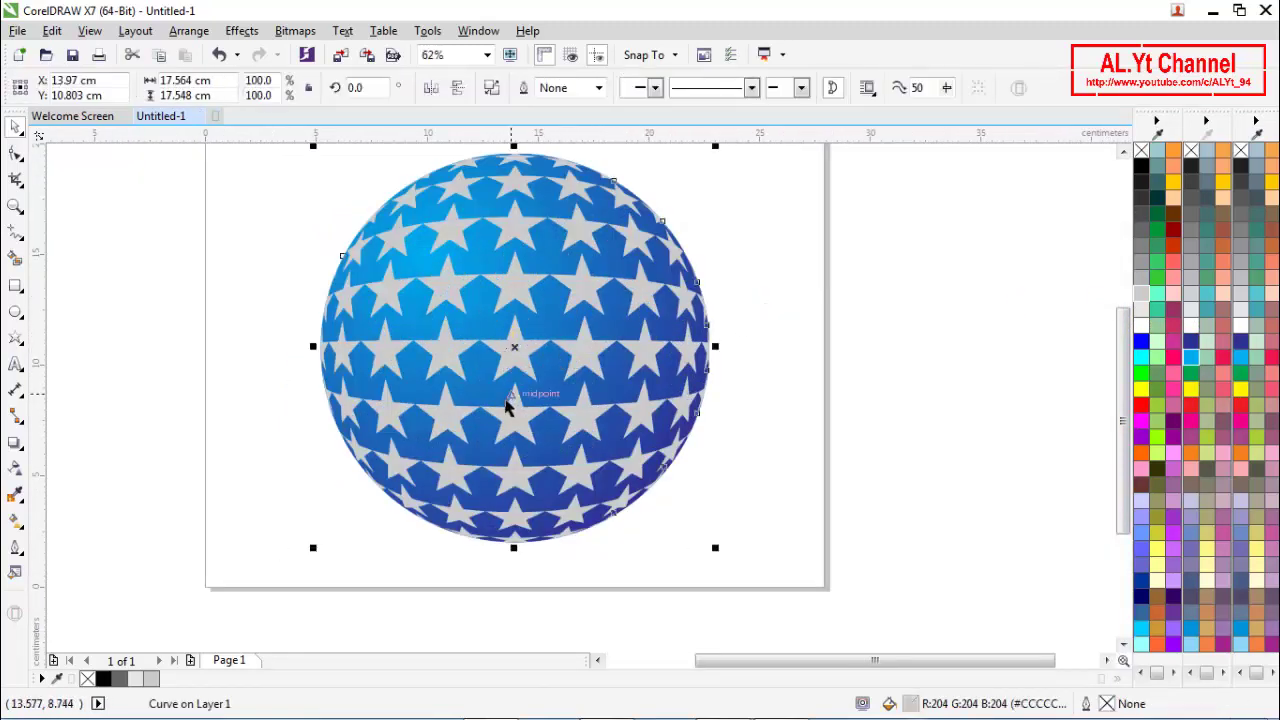
click(22, 455)
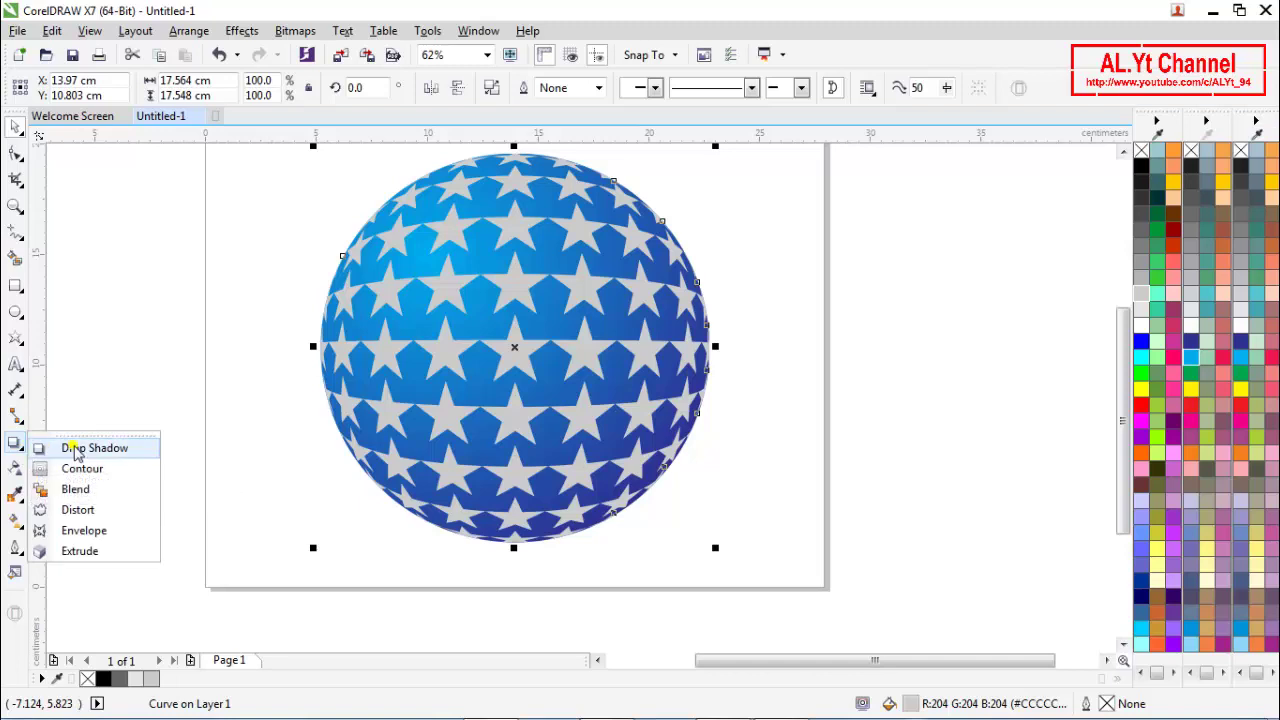
click(78, 448)
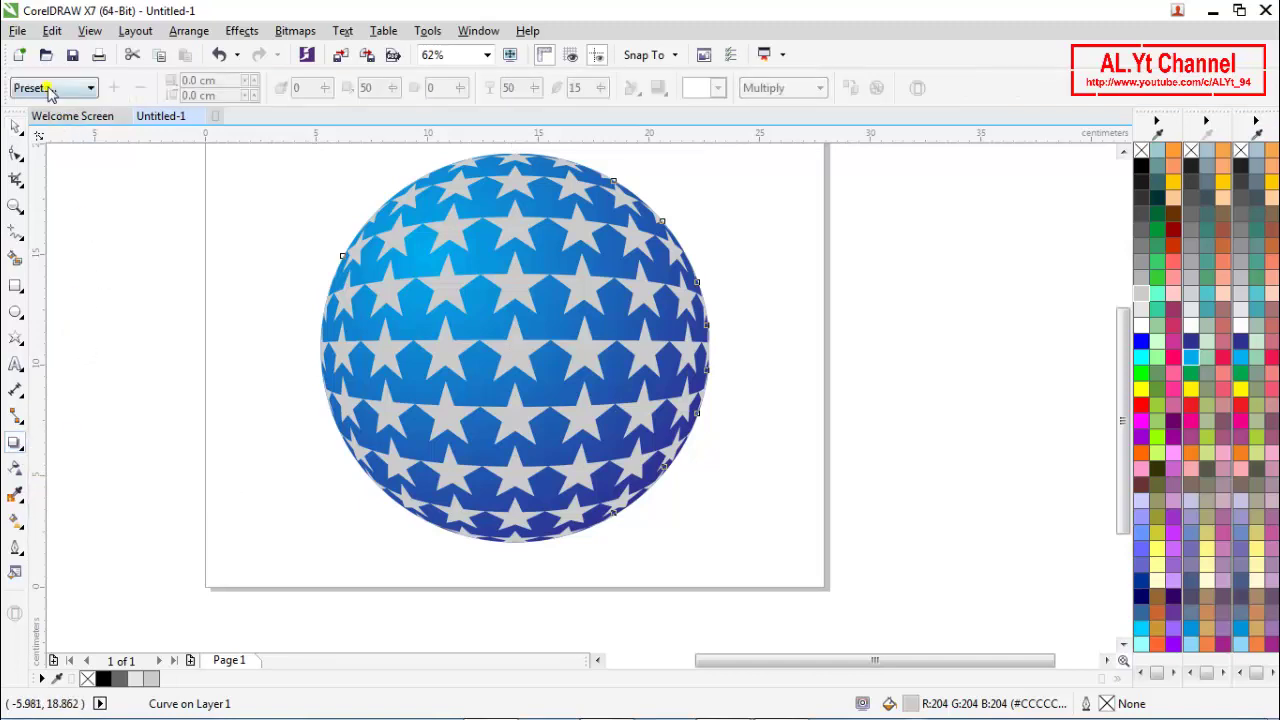
click(48, 89)
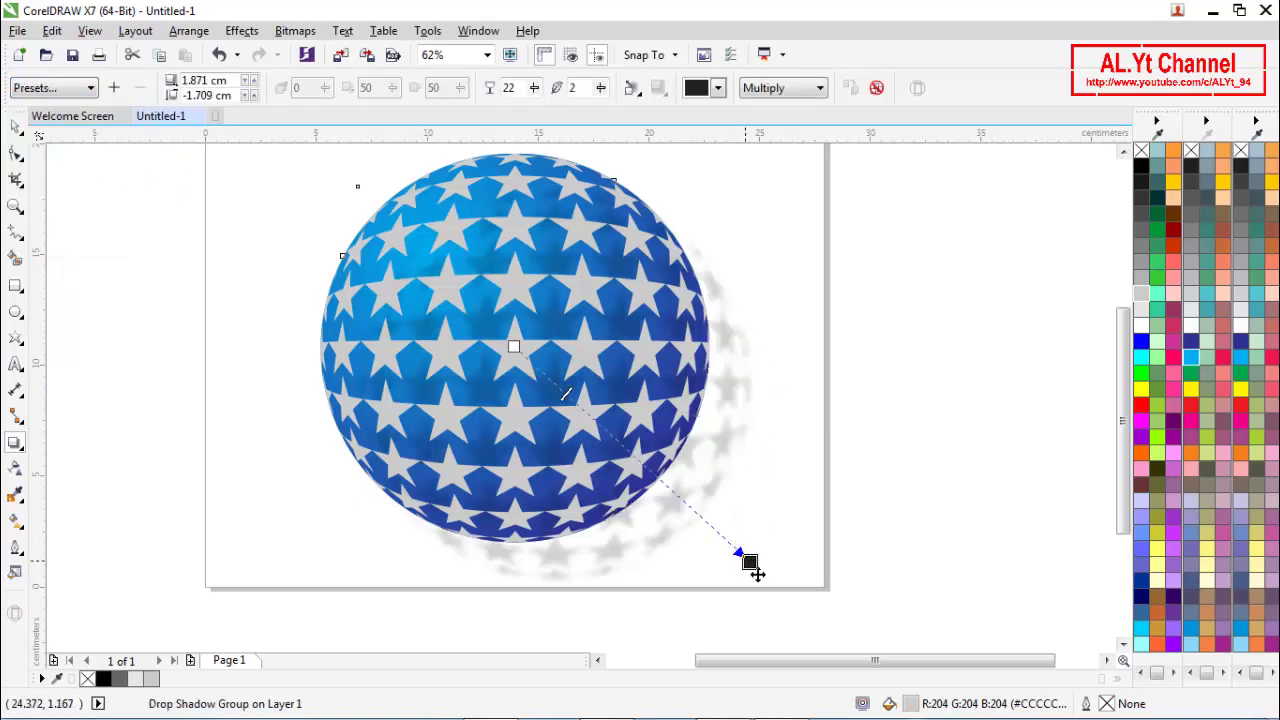
drag(757, 573, 710, 523)
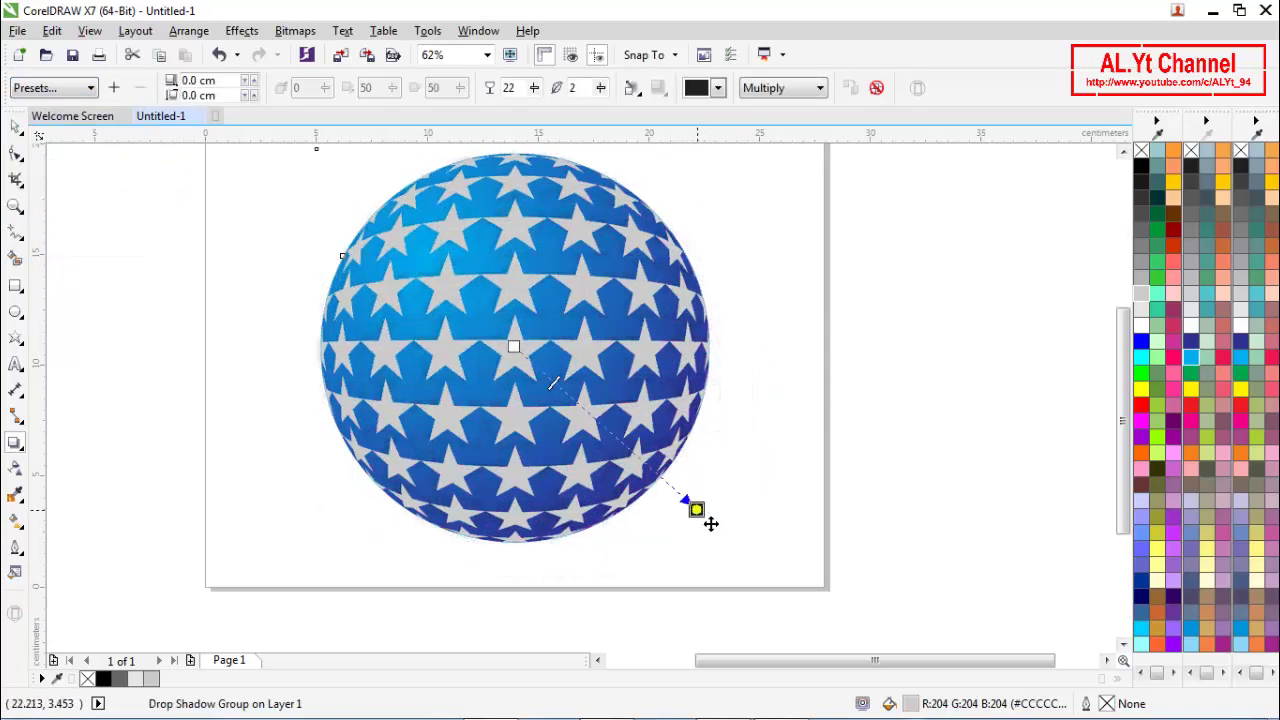
Set the stars' drop shadow to Normal merge mode, opacity 91 and black color.
click(774, 88)
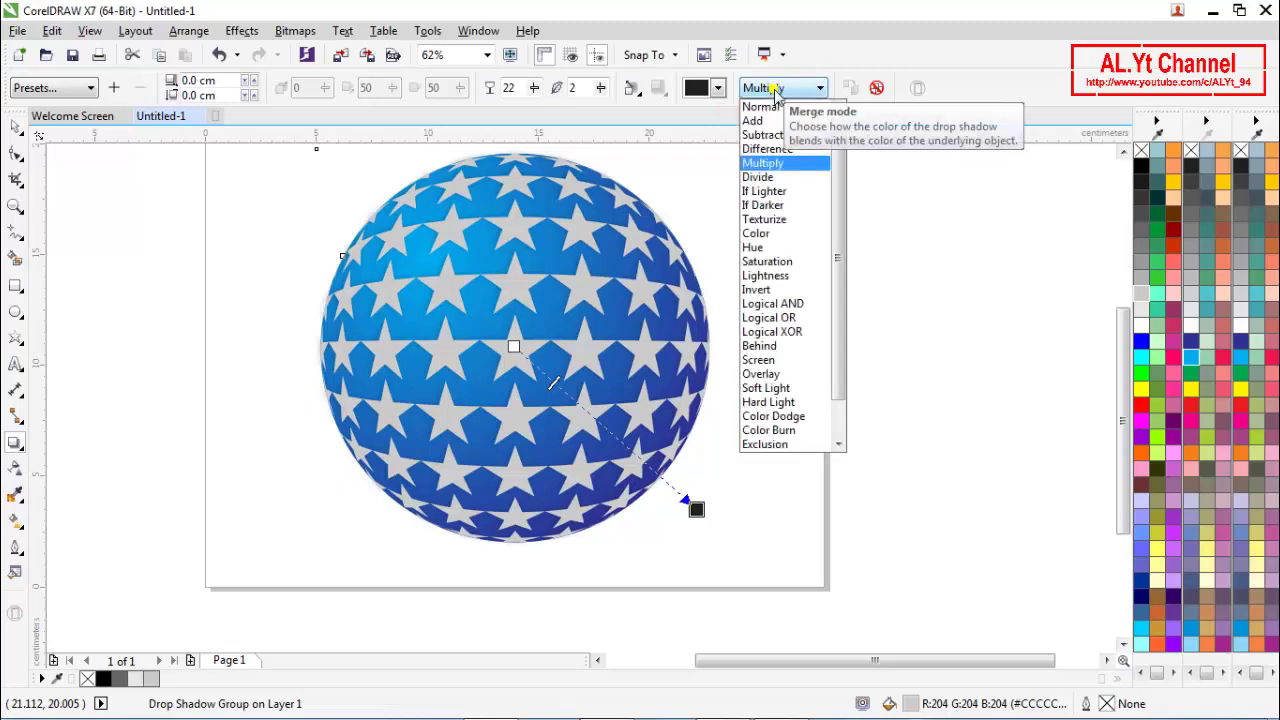
click(760, 107)
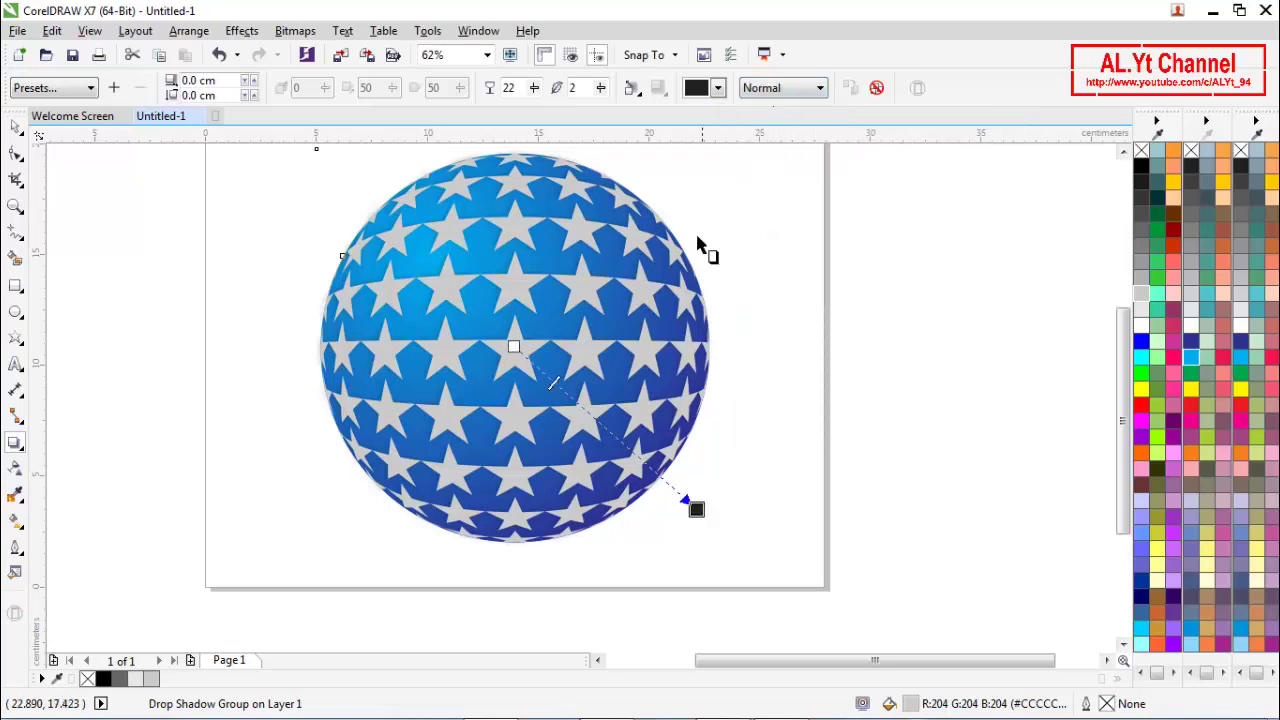
drag(577, 402, 677, 493)
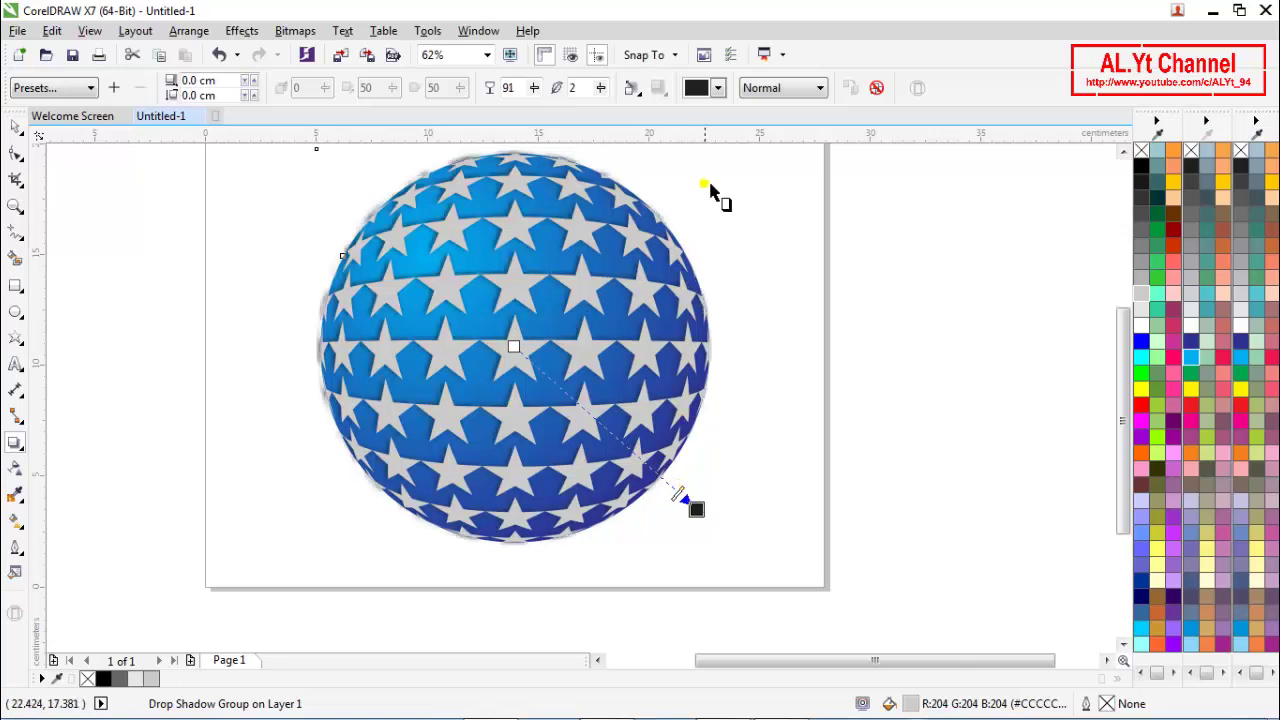
click(718, 89)
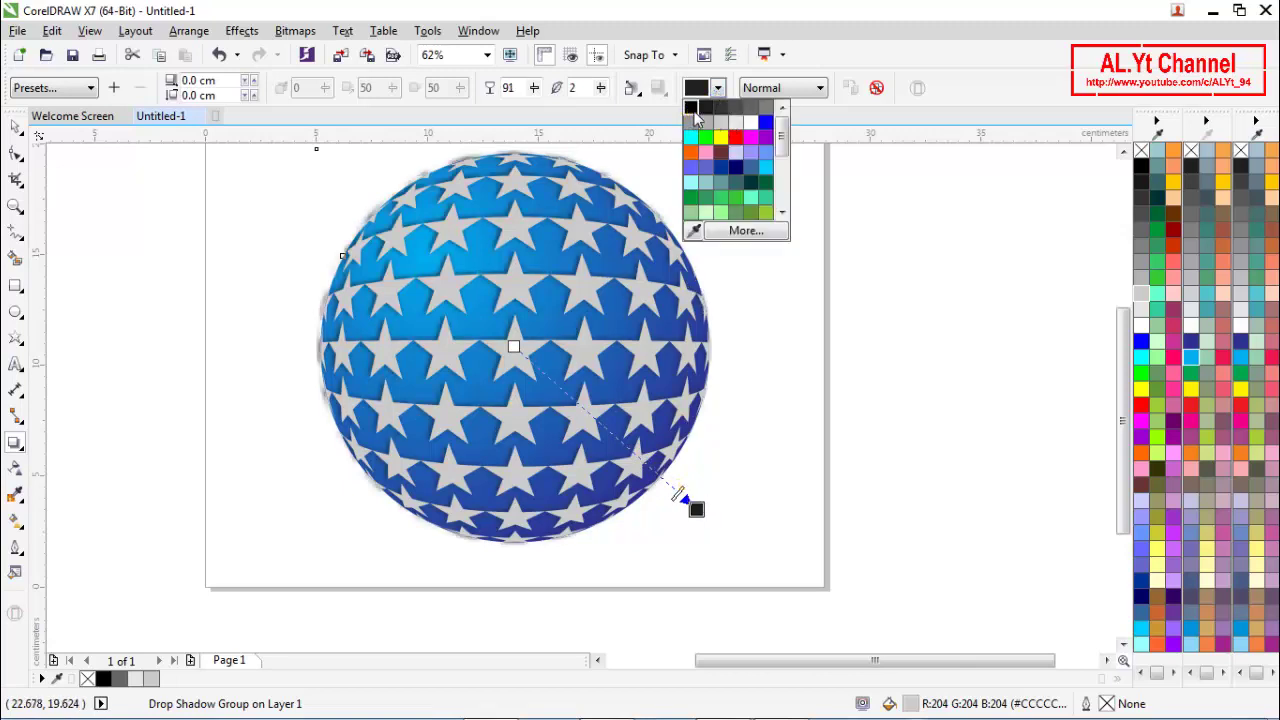
click(692, 110)
Raise the drop shadow's opacity to 97 and offset it 0.053 cm horizontally and -0.035 cm vertically.
scroll(663, 500, up, 2)
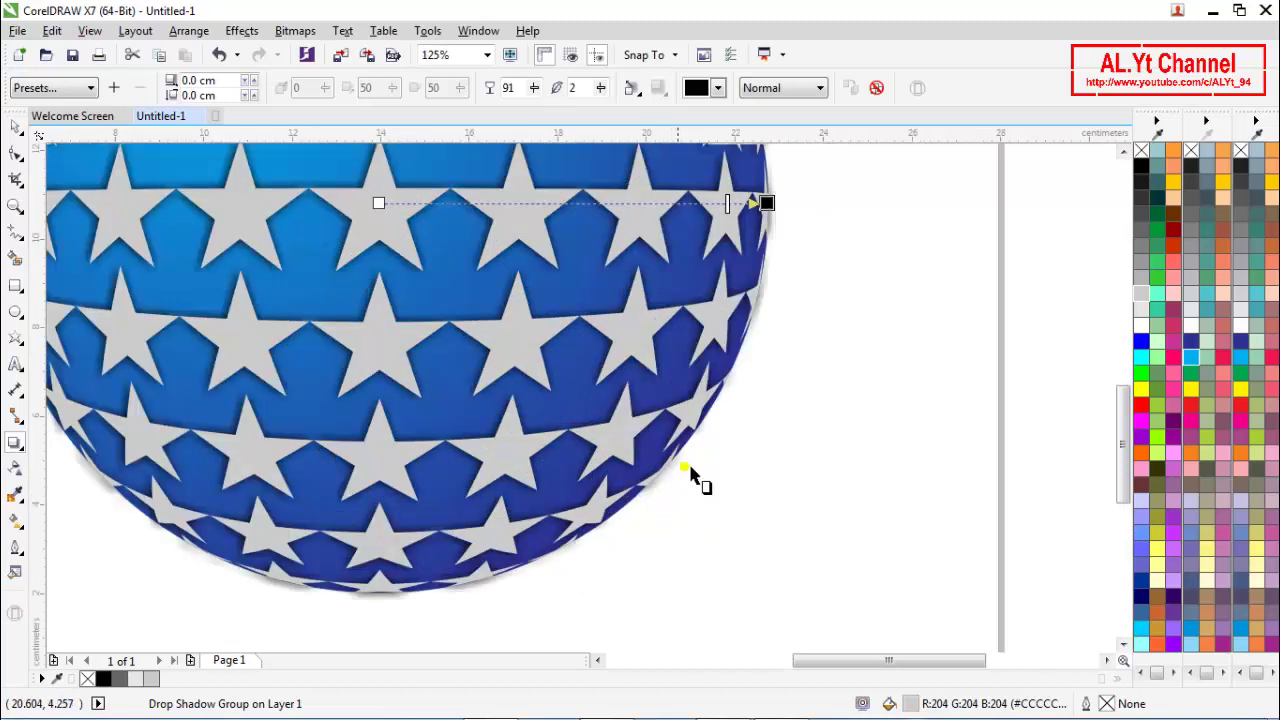
scroll(786, 214, down, 2)
scroll(829, 201, down, 2)
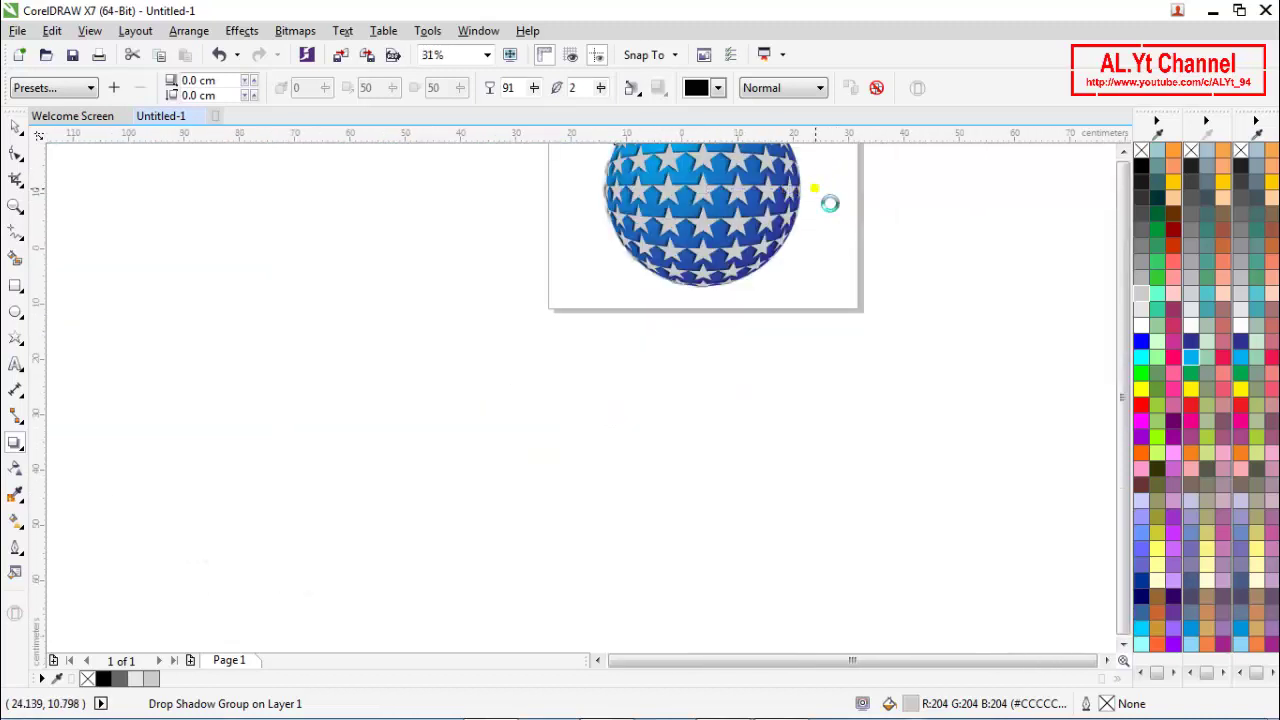
scroll(830, 203, down, 1)
scroll(800, 215, up, 3)
scroll(697, 263, up, 1)
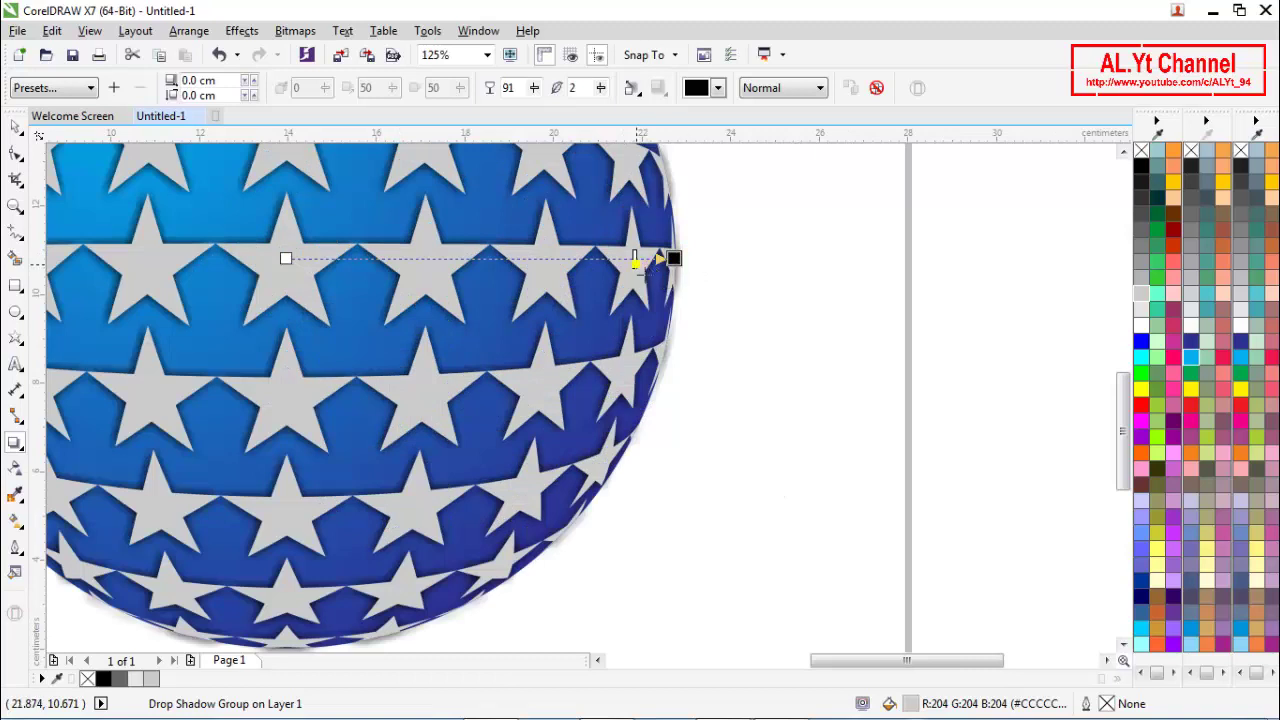
drag(656, 258, 673, 278)
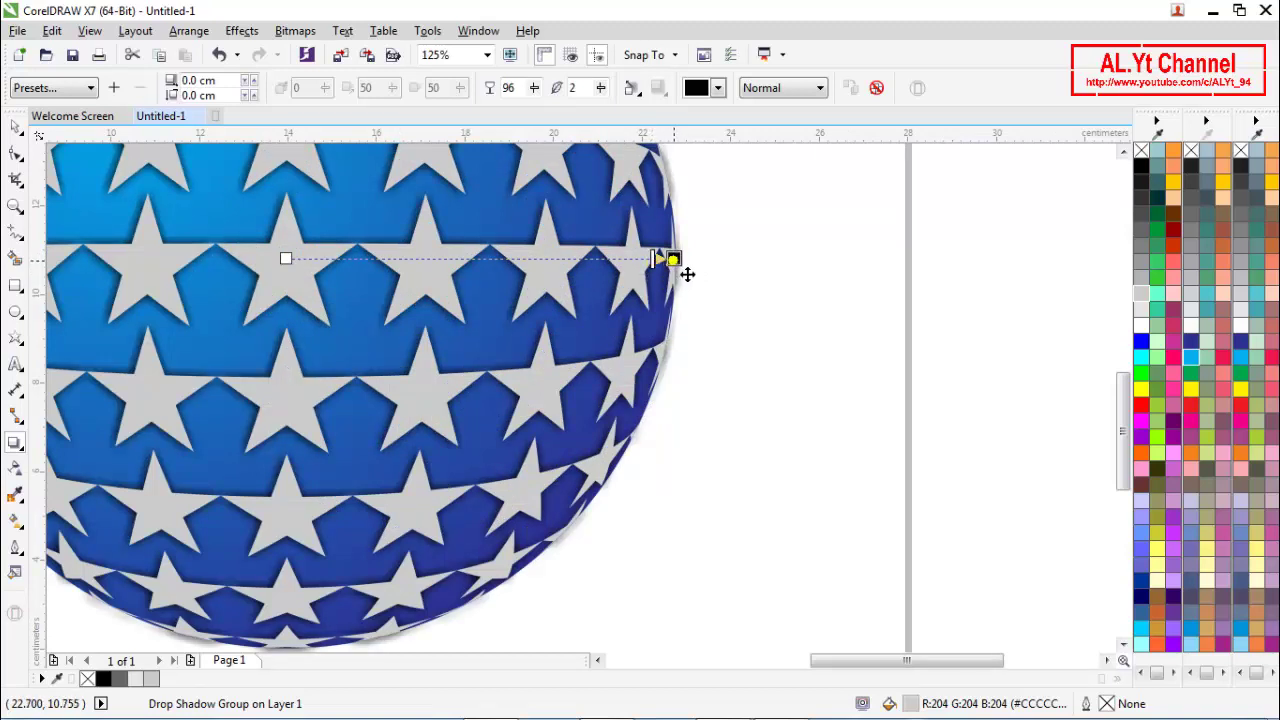
click(668, 424)
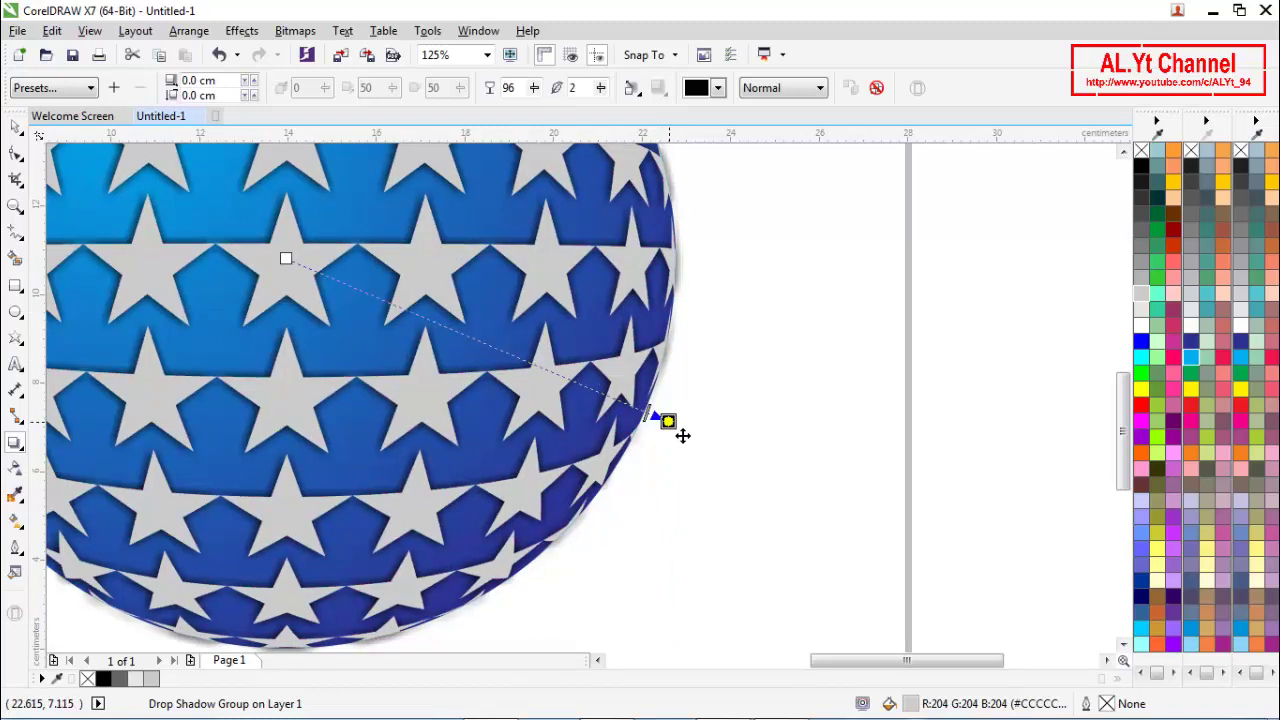
drag(668, 504, 689, 528)
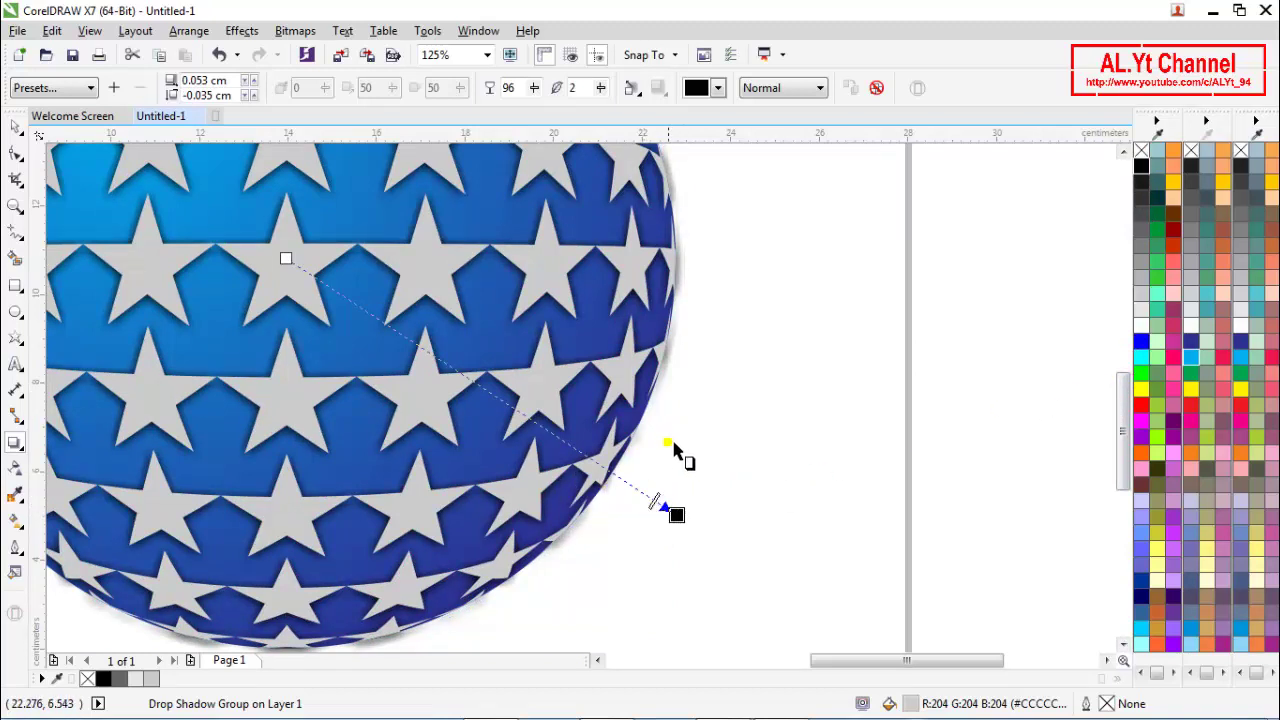
scroll(665, 440, down, 2)
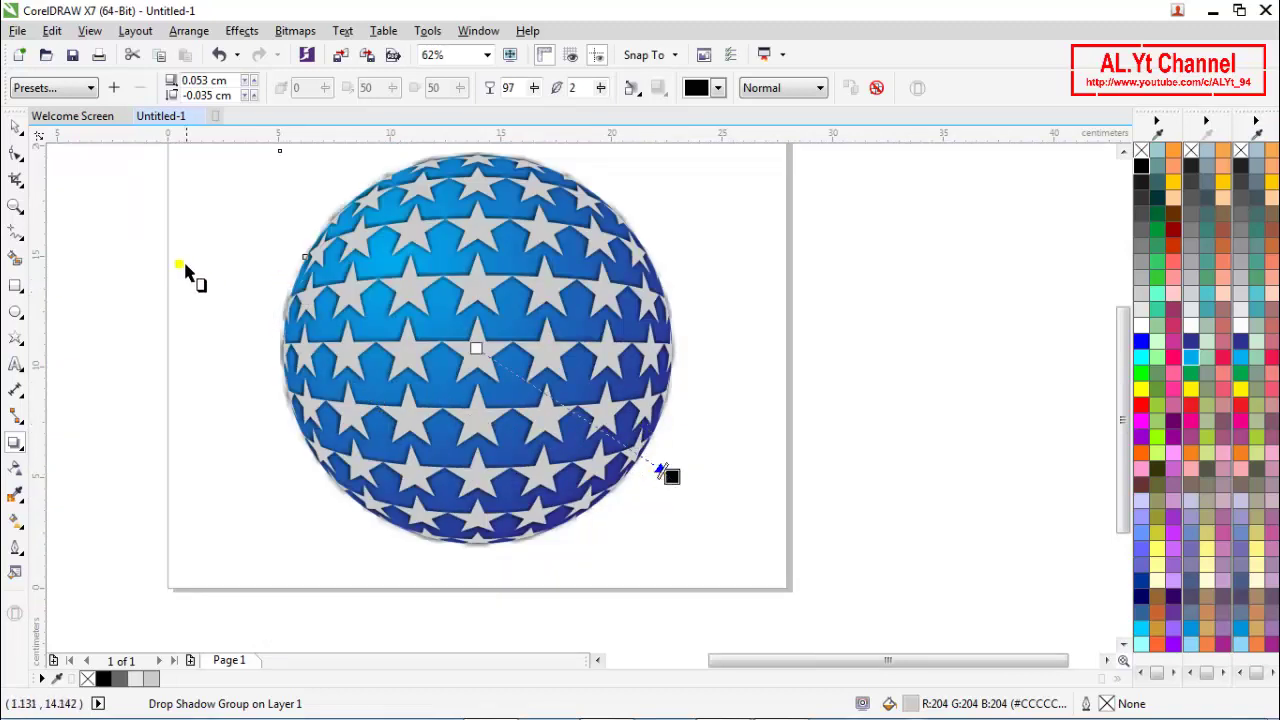
Apply an elliptical fountain fill to the welded stars with the Interactive Fill tool.
click(18, 130)
scroll(720, 318, down, 1)
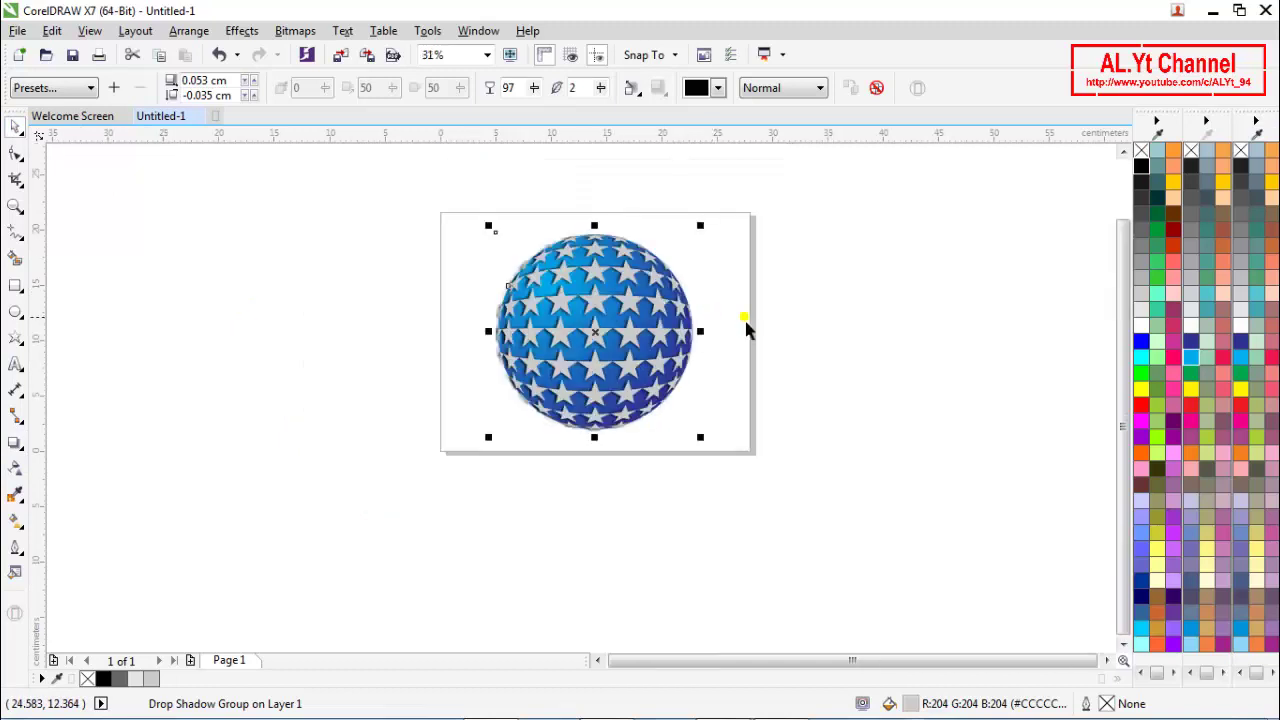
click(744, 317)
scroll(605, 311, up, 1)
click(658, 292)
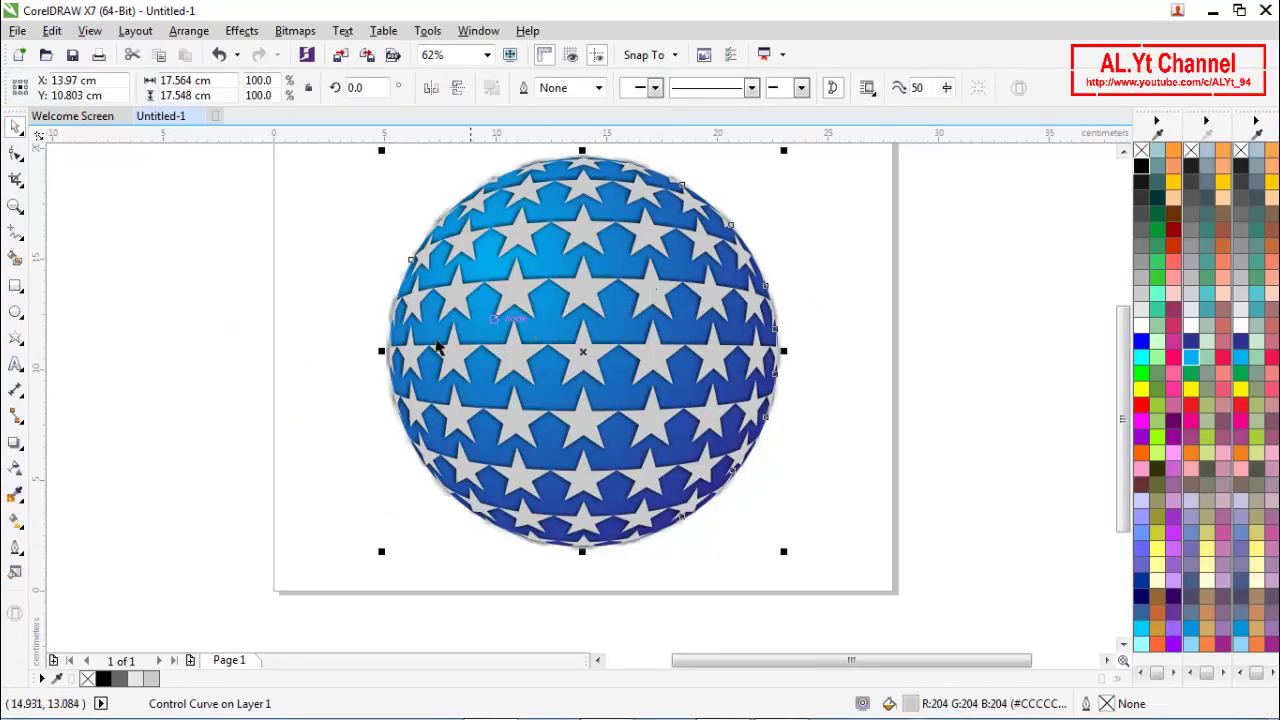
click(18, 518)
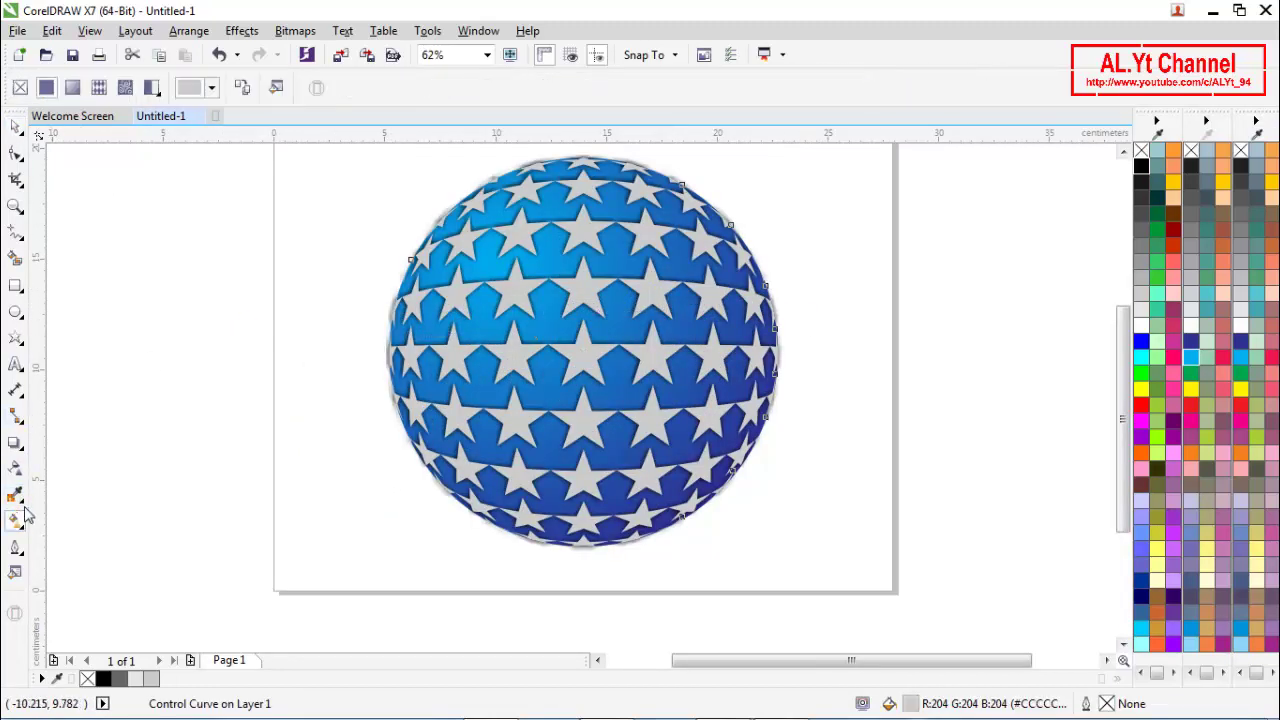
click(72, 87)
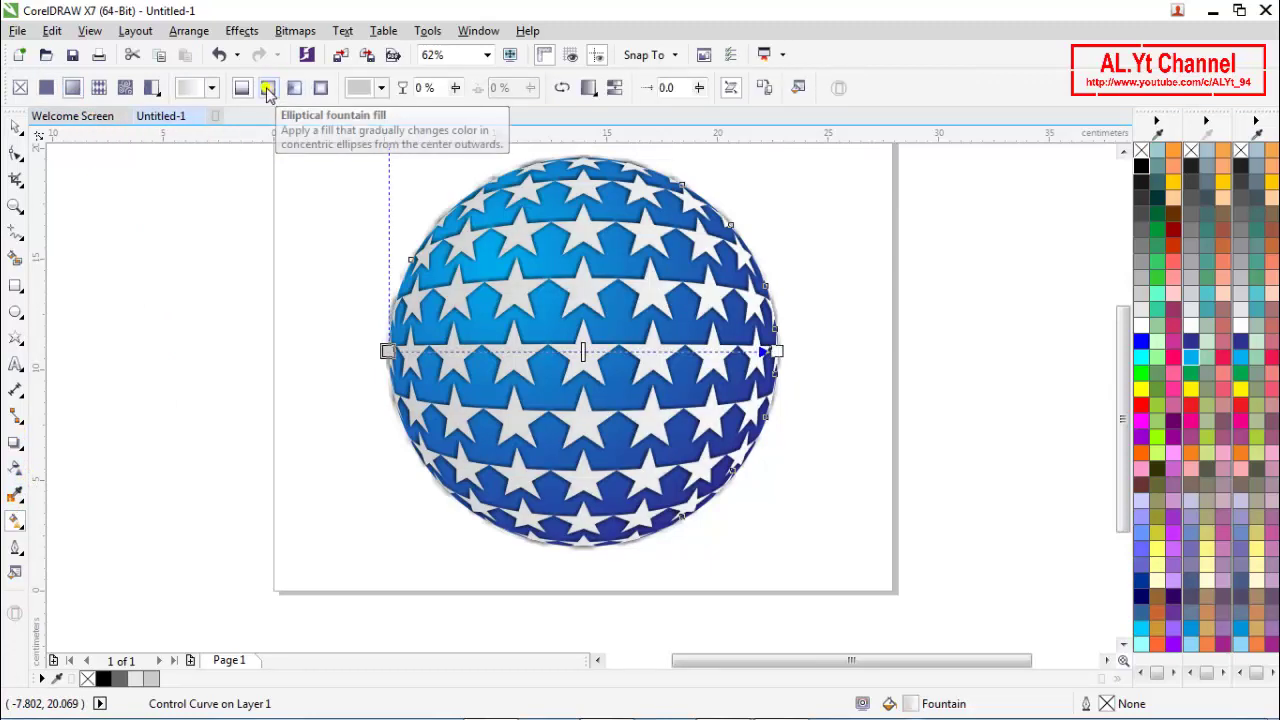
click(268, 90)
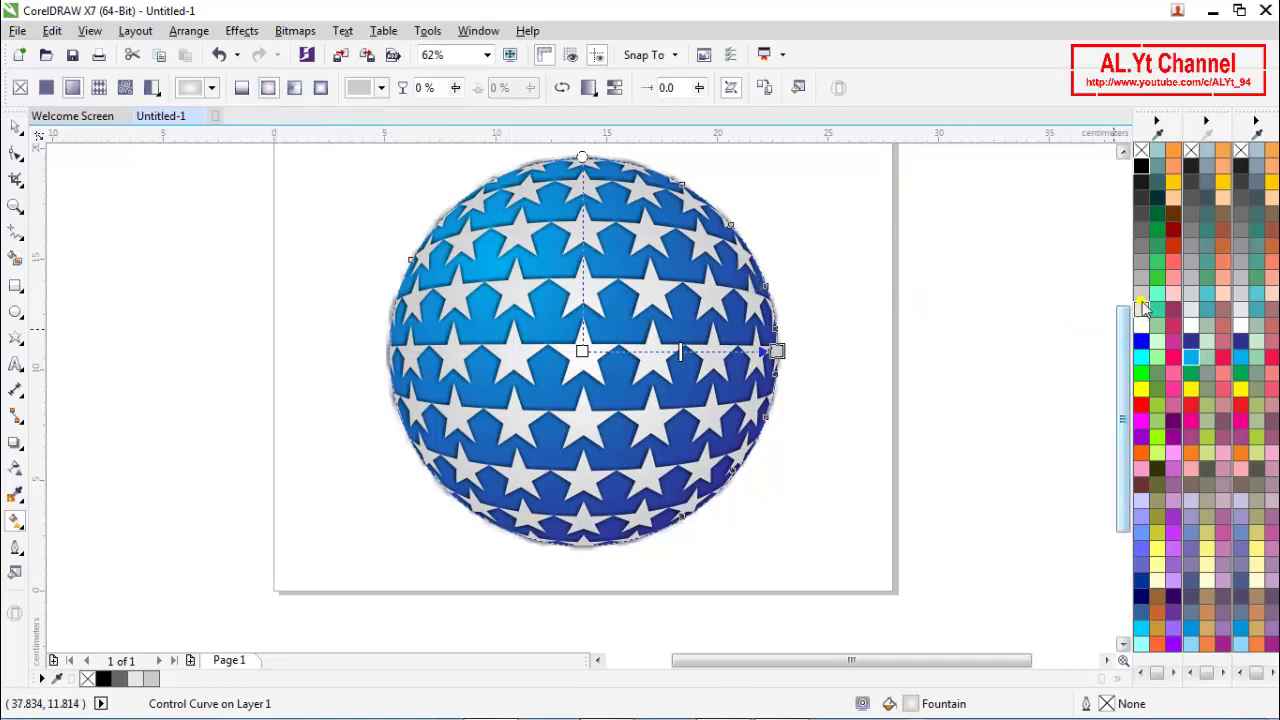
Color the star gradient white to black, shifting its center to the sphere's upper left and its end node to the lower right edge.
mouse_move(800, 340)
mouse_down()
mouse_move(777, 357)
mouse_move(786, 366)
mouse_move(778, 352)
mouse_up()
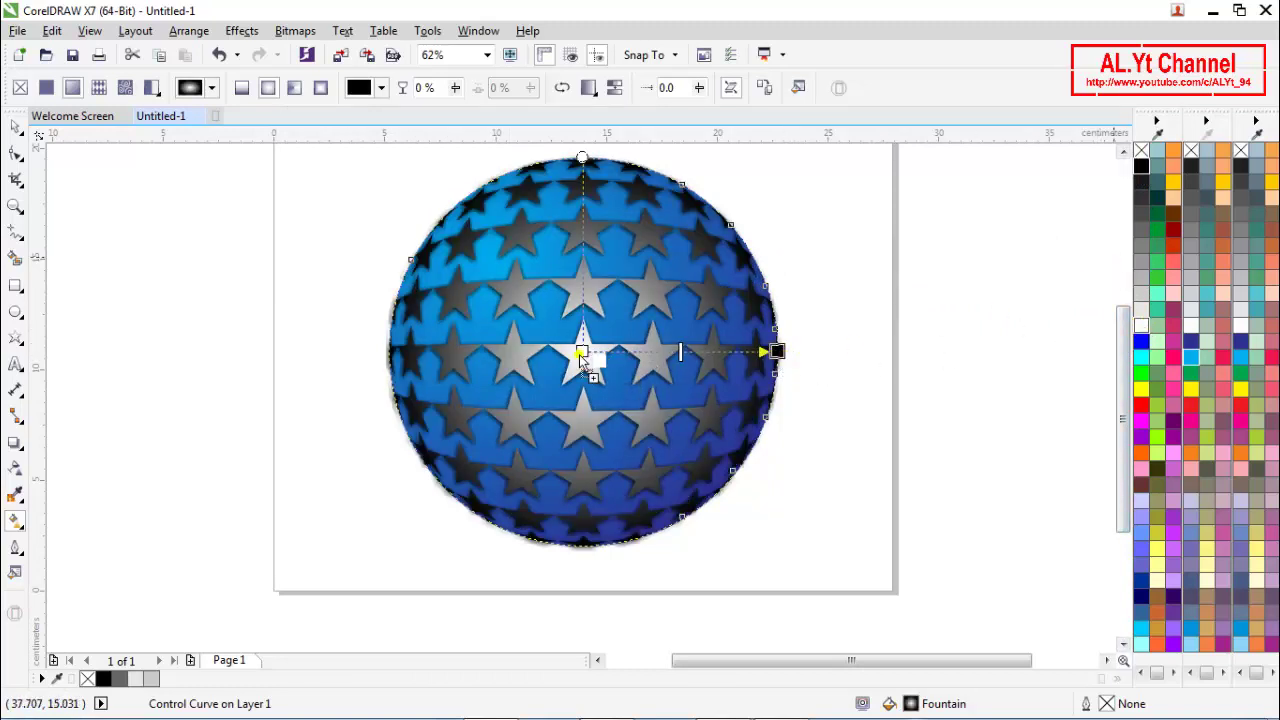
drag(583, 351, 497, 257)
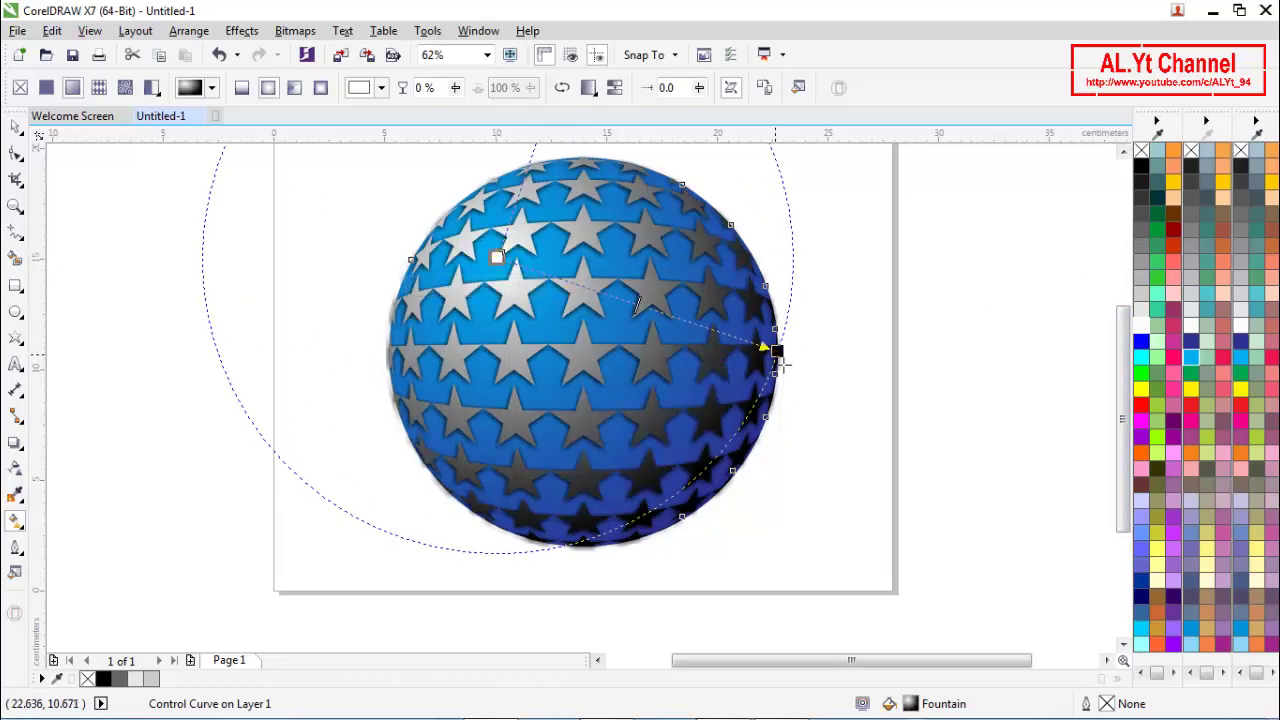
drag(777, 351, 768, 402)
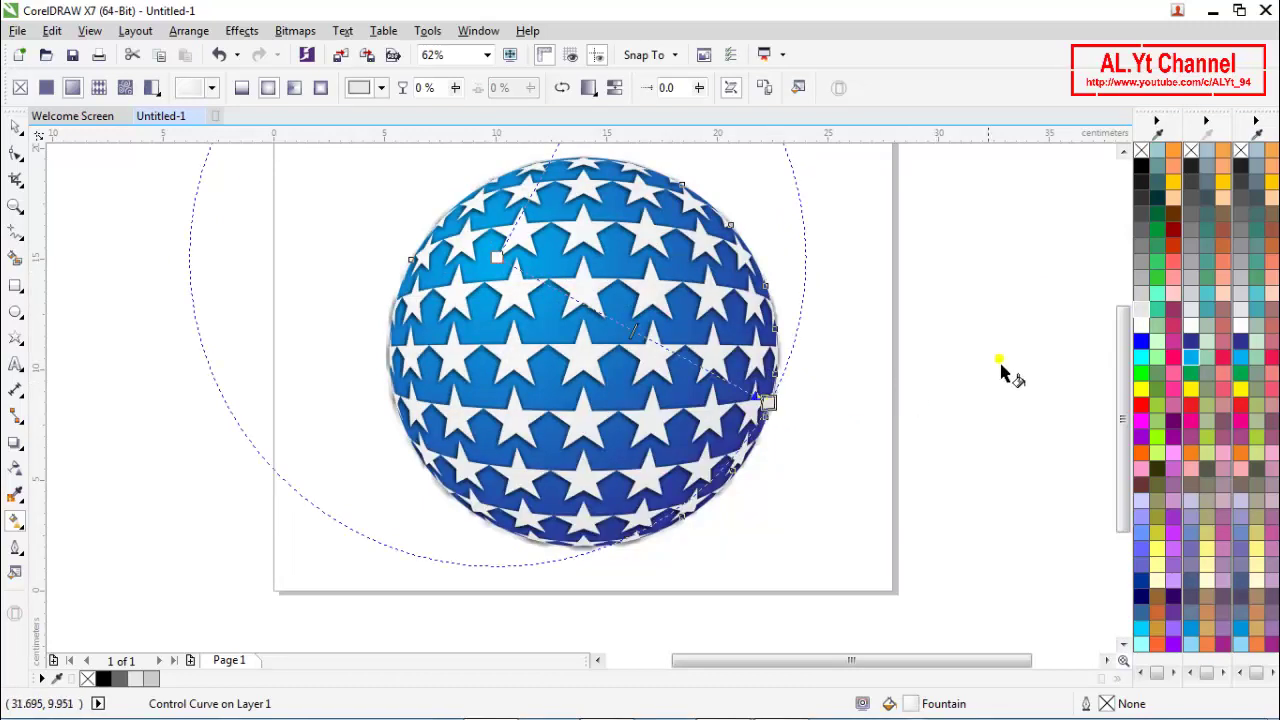
Recolor the end node of the stars' gradient with a light gray so the stars shade from white to gray.
mouse_move(1141, 302)
mouse_down()
mouse_move(428, 286)
mouse_move(517, 342)
mouse_move(1014, 357)
mouse_move(1134, 314)
mouse_move(533, 356)
mouse_move(684, 358)
mouse_up()
scroll(428, 286, down, 2)
scroll(517, 342, up, 2)
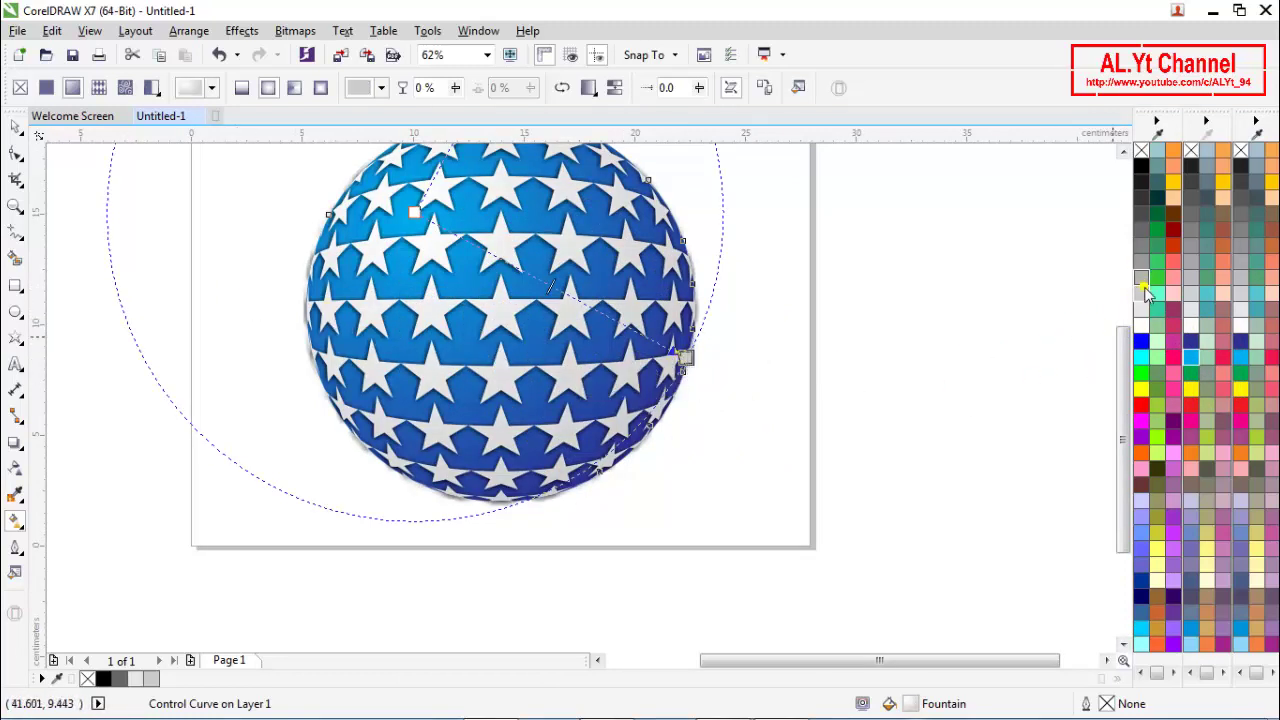
mouse_move(1147, 287)
mouse_down()
mouse_move(698, 348)
mouse_move(694, 363)
mouse_move(313, 340)
mouse_move(8, 140)
mouse_up()
click(14, 128)
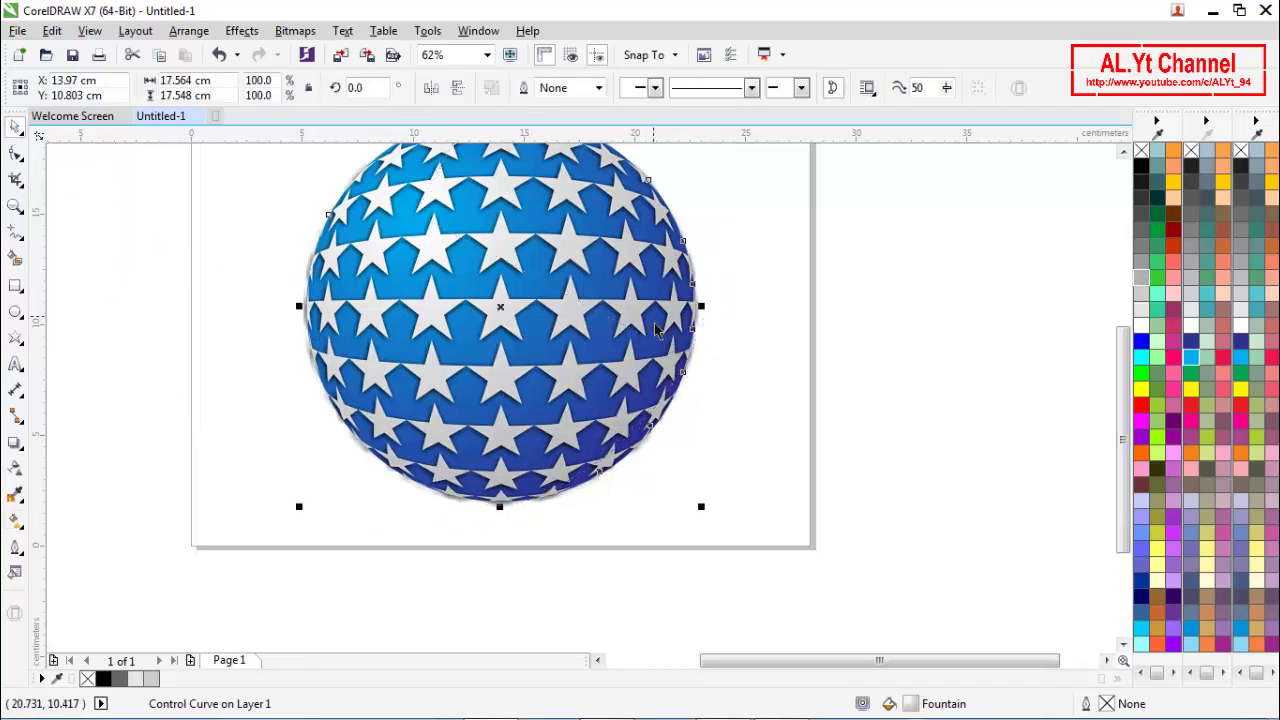
Group the background circle, the welded stars and their drop shadow into one object.
scroll(658, 266, down, 3)
click(746, 275)
scroll(617, 272, up, 3)
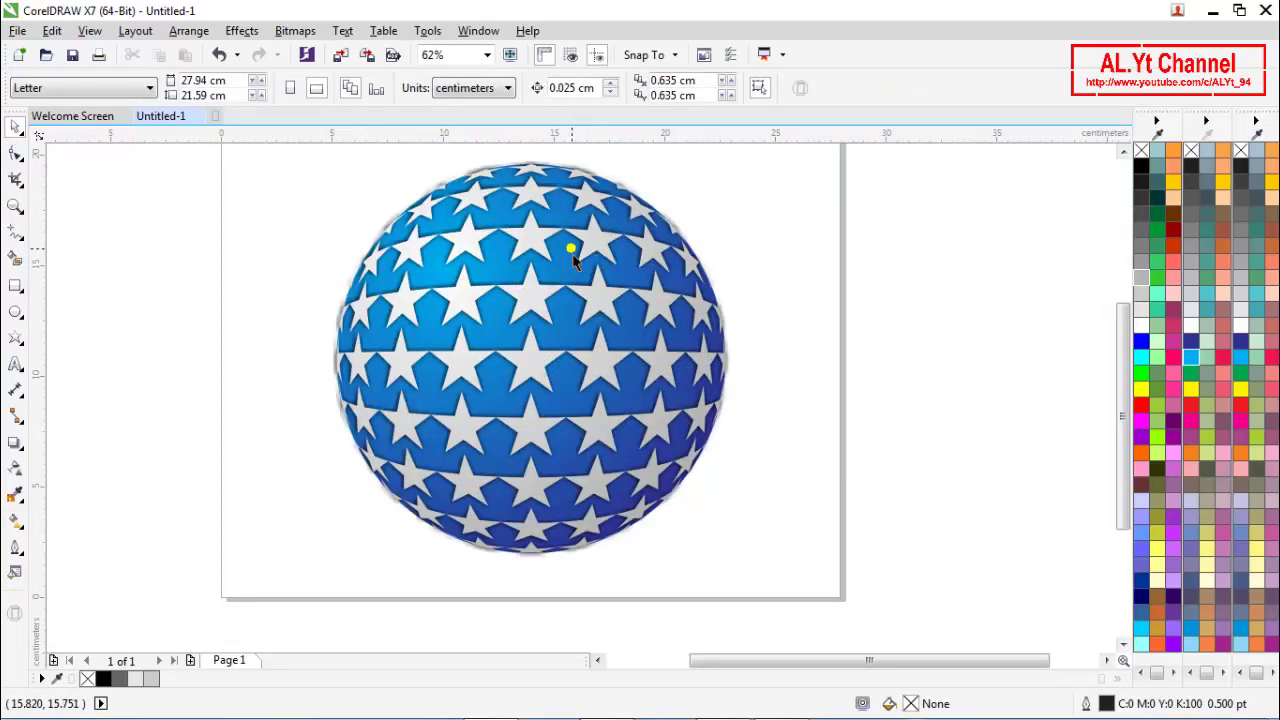
scroll(549, 284, down, 3)
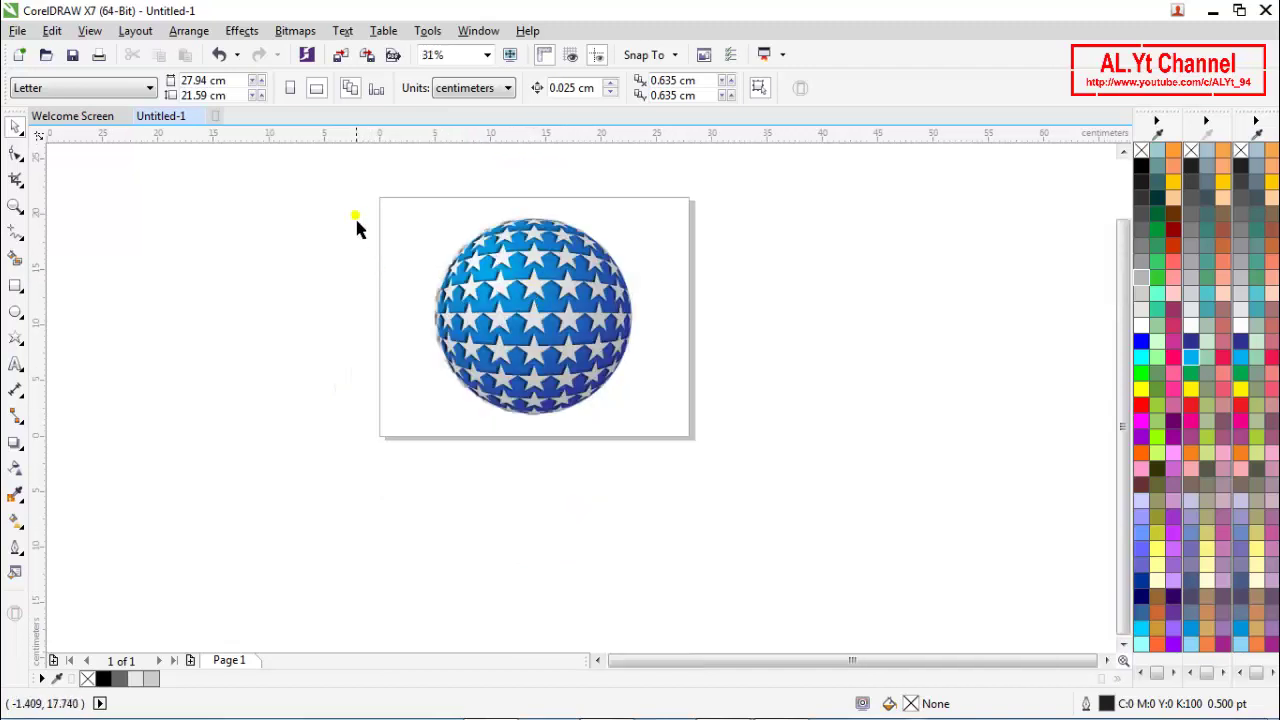
drag(358, 228, 640, 438)
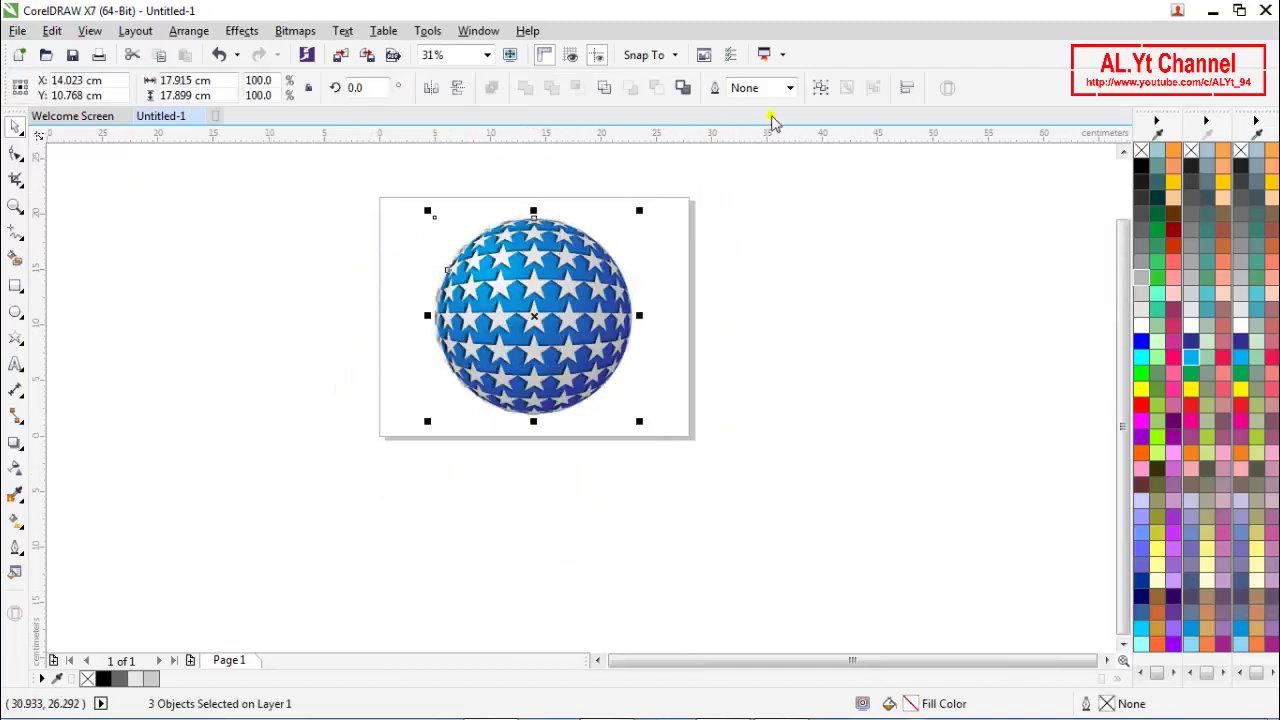
click(820, 88)
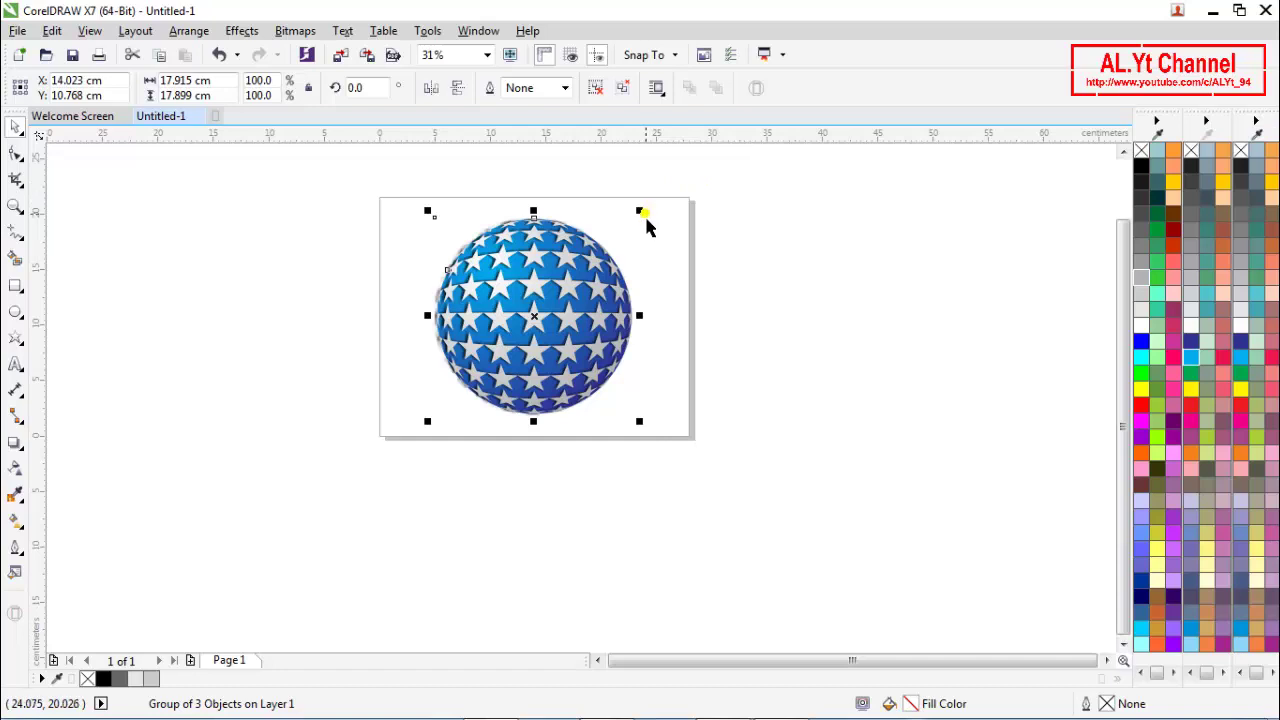
Scale the grouped sphere down about its center to 60.4 percent, about 10.82 cm wide.
drag(645, 212, 625, 263)
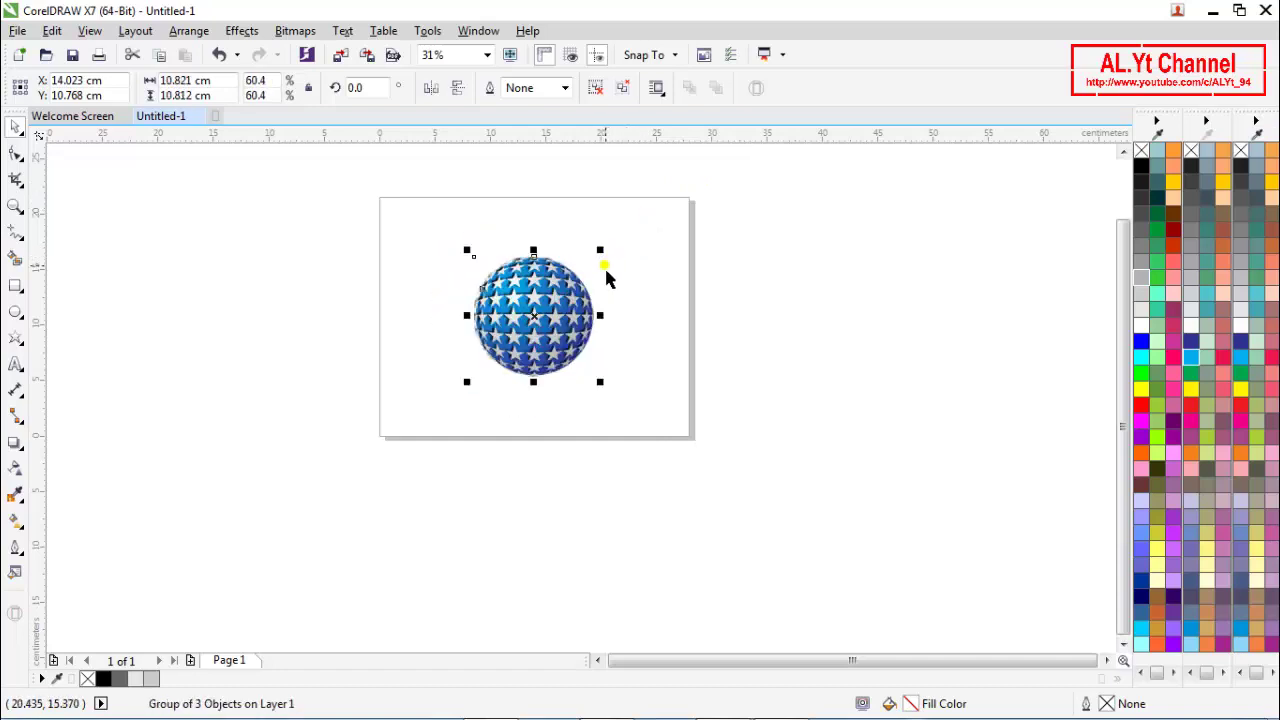
click(650, 313)
scroll(533, 343, up, 2)
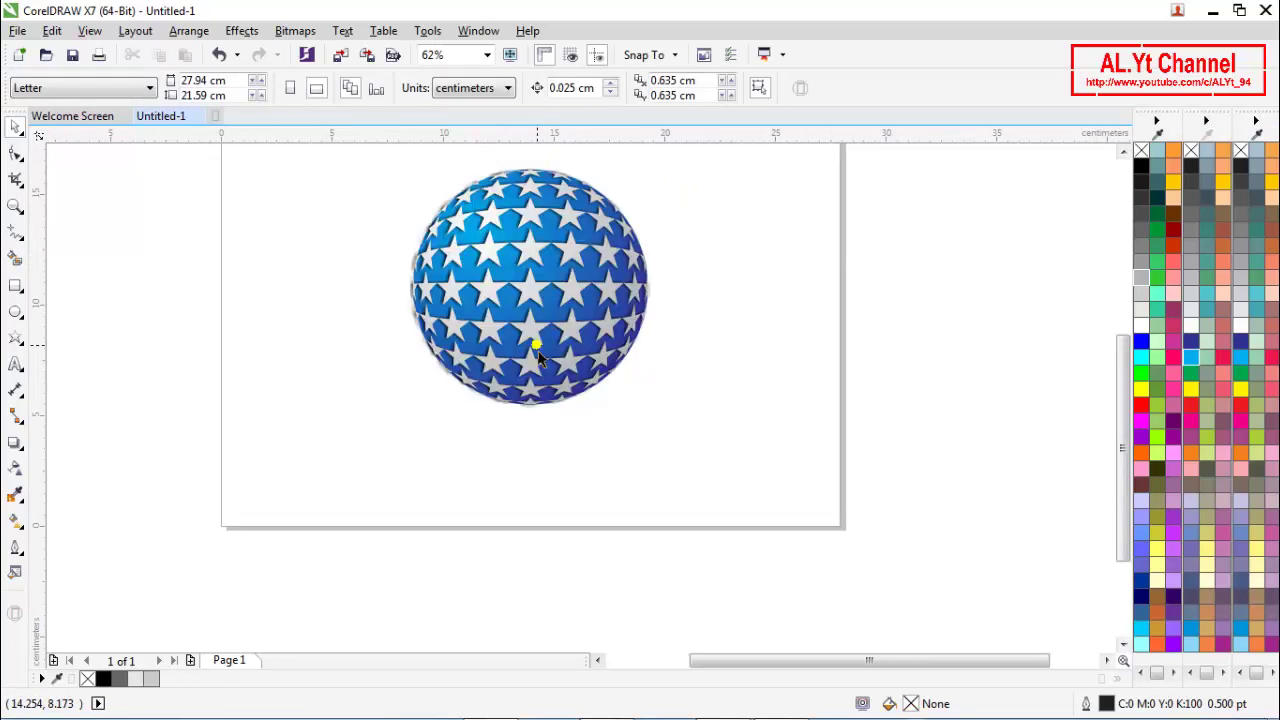
scroll(517, 413, up, 2)
scroll(377, 394, down, 2)
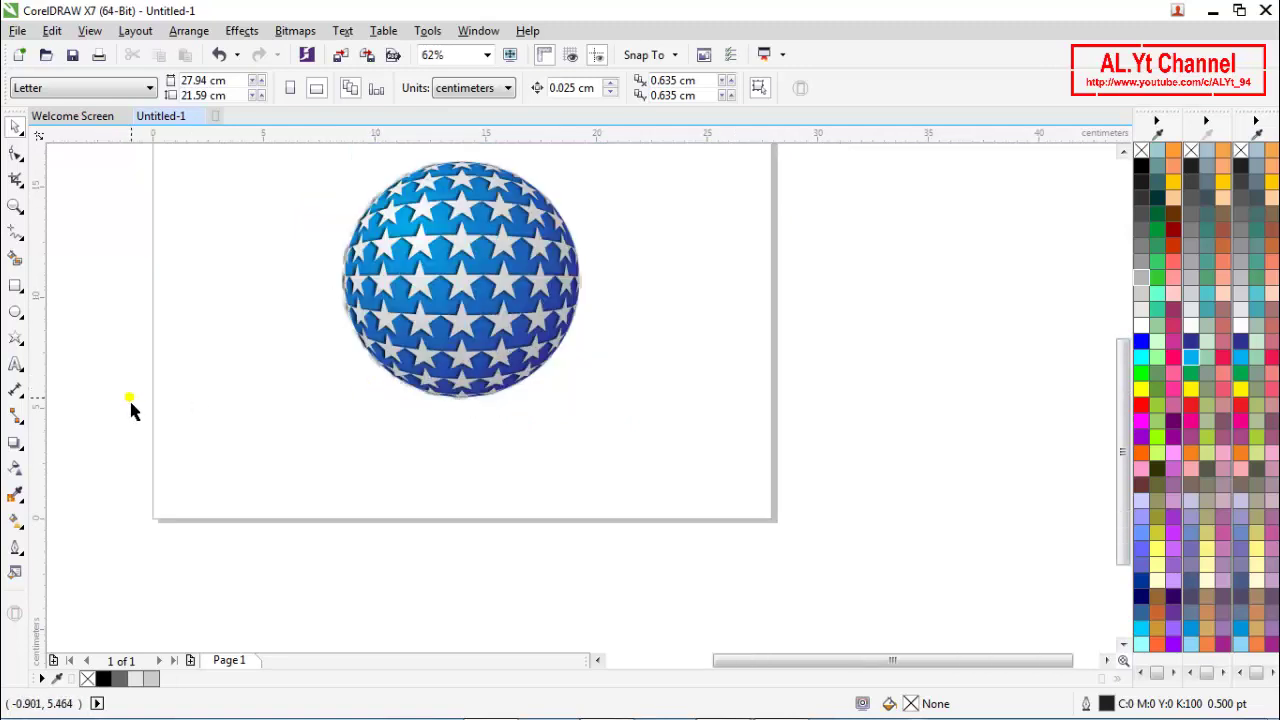
Add the artistic text "TELECENTER GLOBAL" at the lower edge of the sphere.
click(15, 364)
click(321, 405)
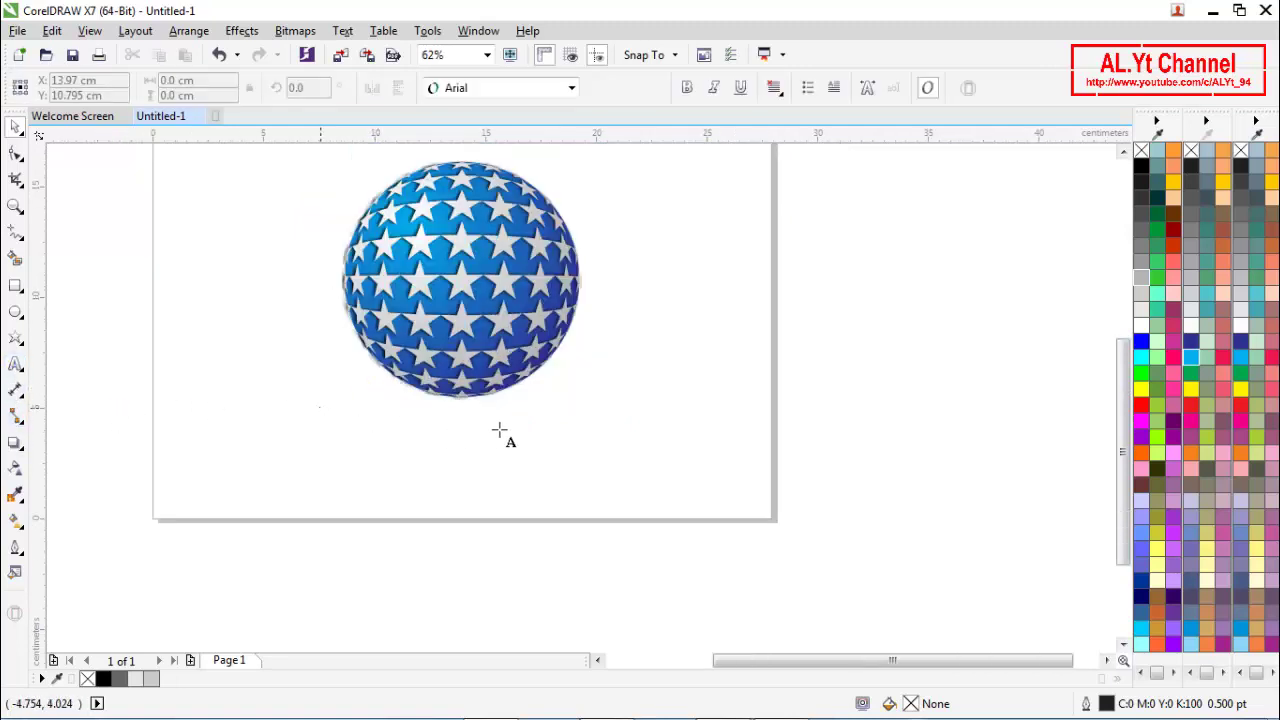
scroll(460, 416, up, 2)
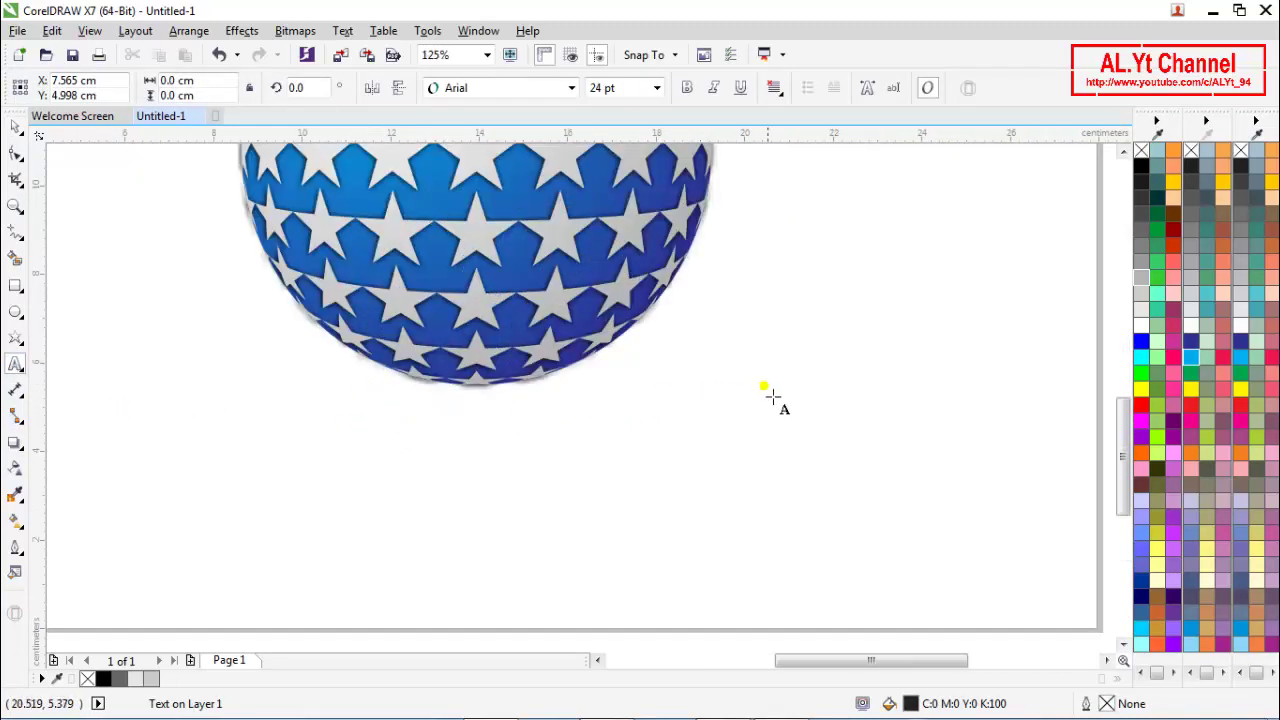
text(T)
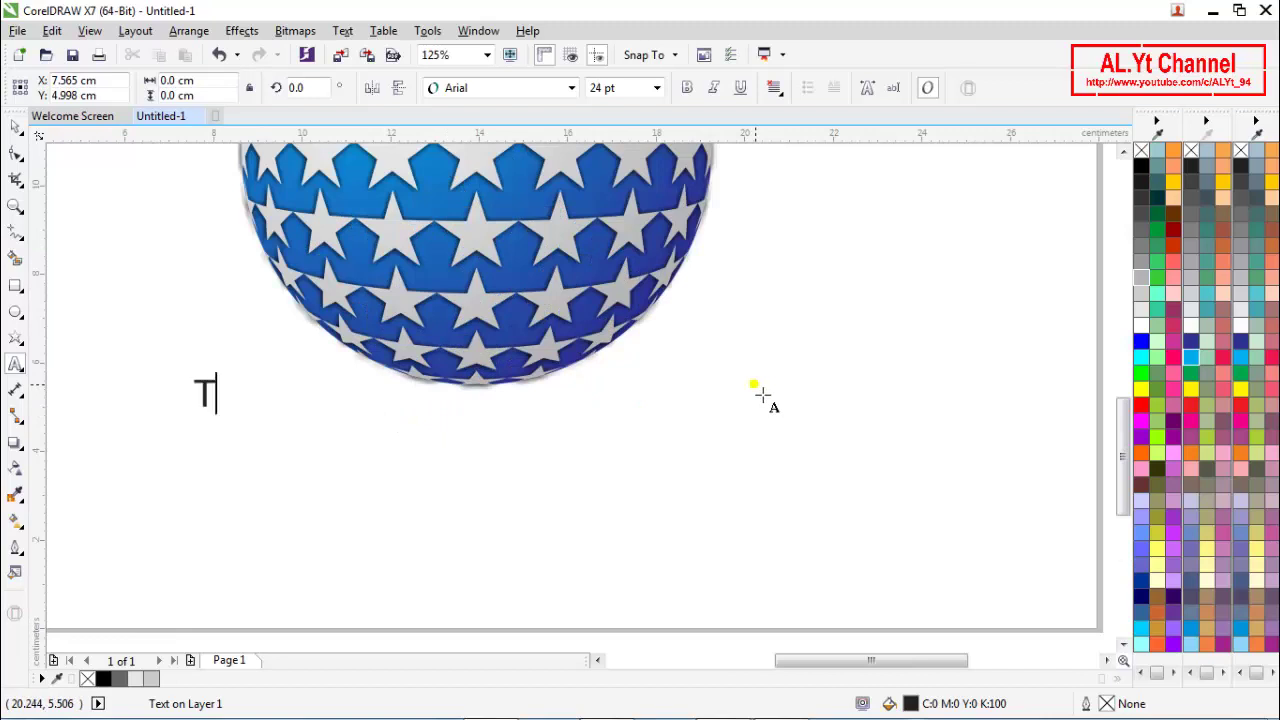
text(ELECENTE)
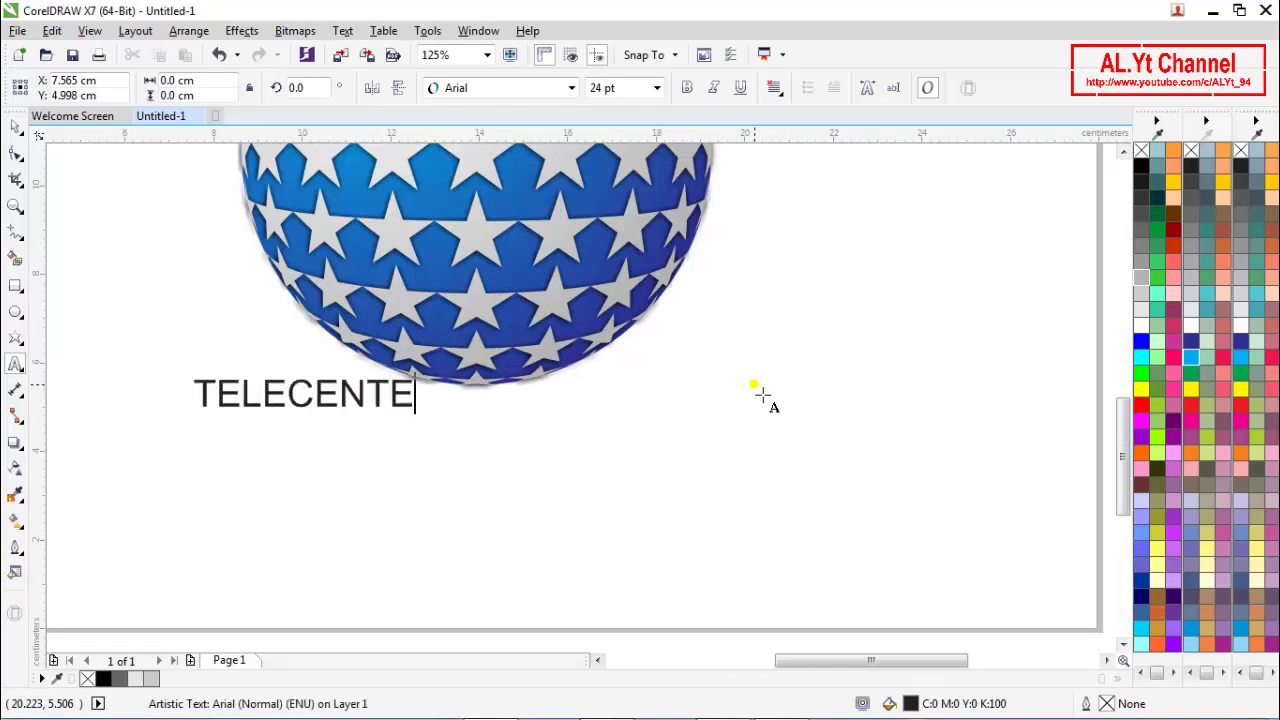
text(R GLOBAL)
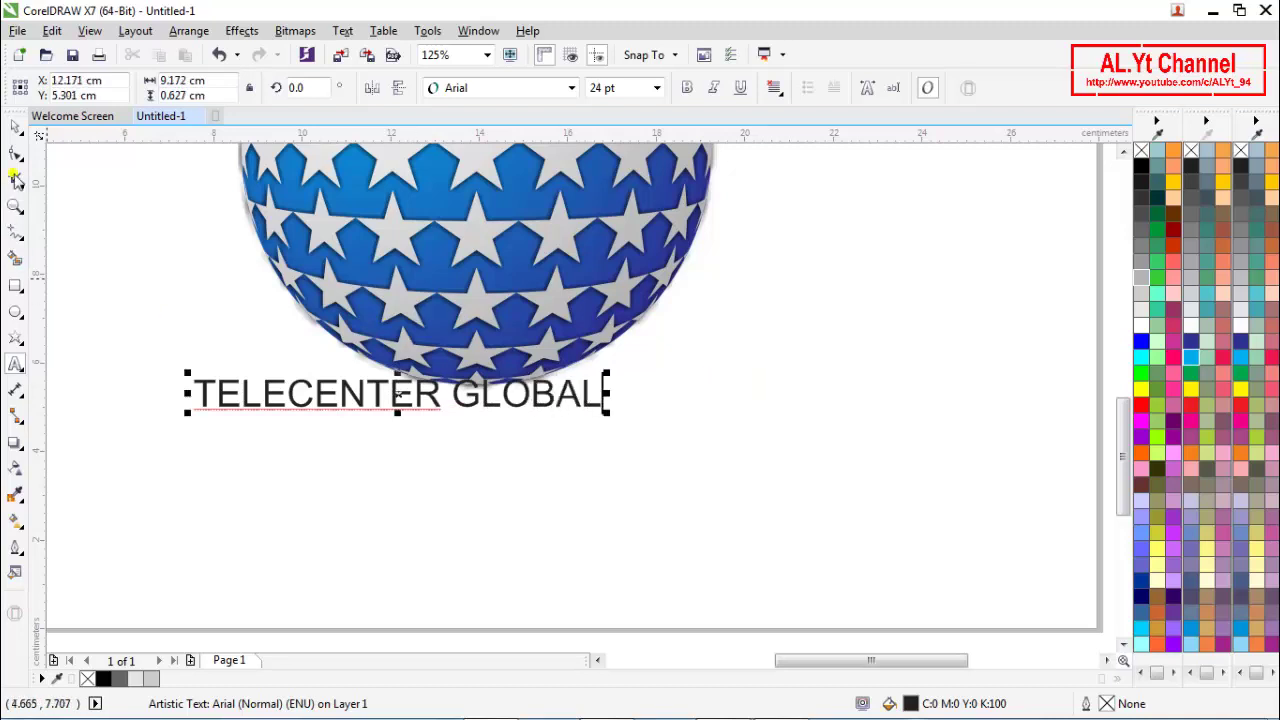
Set the "TELECENTER GLOBAL" text in the Product Sans font and make it bold.
click(15, 126)
click(477, 92)
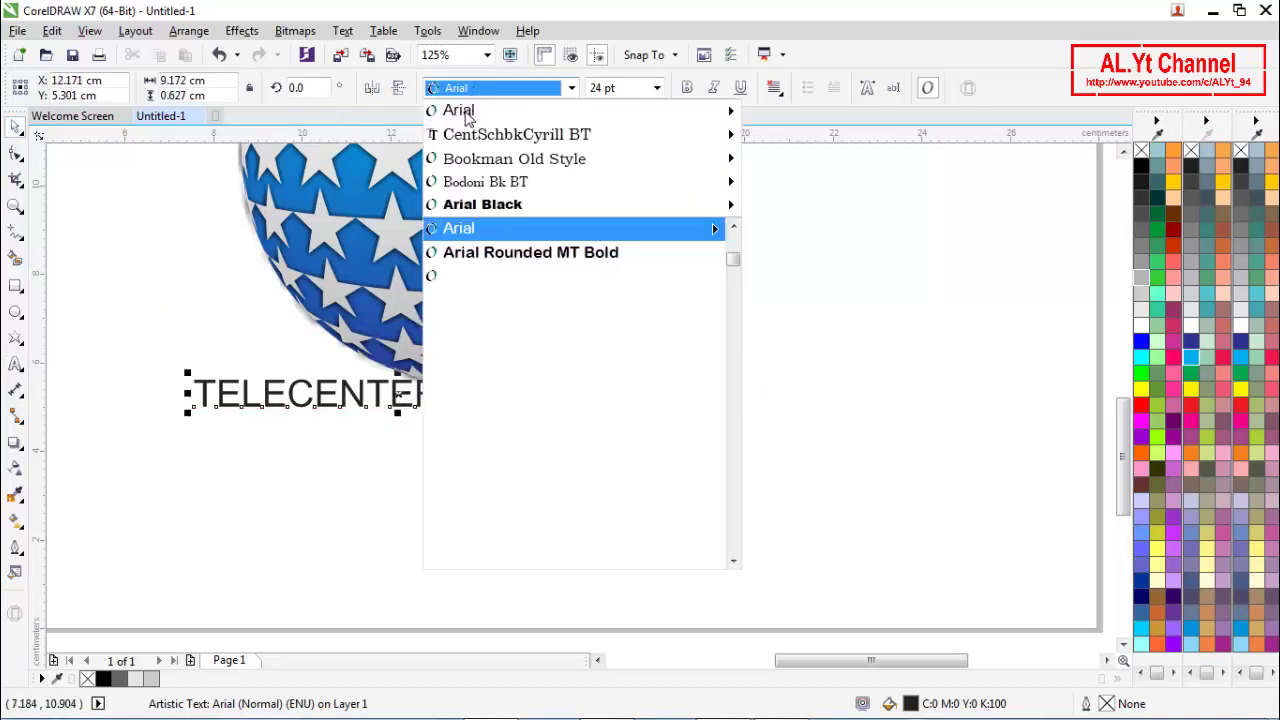
mouse_move(480, 136)
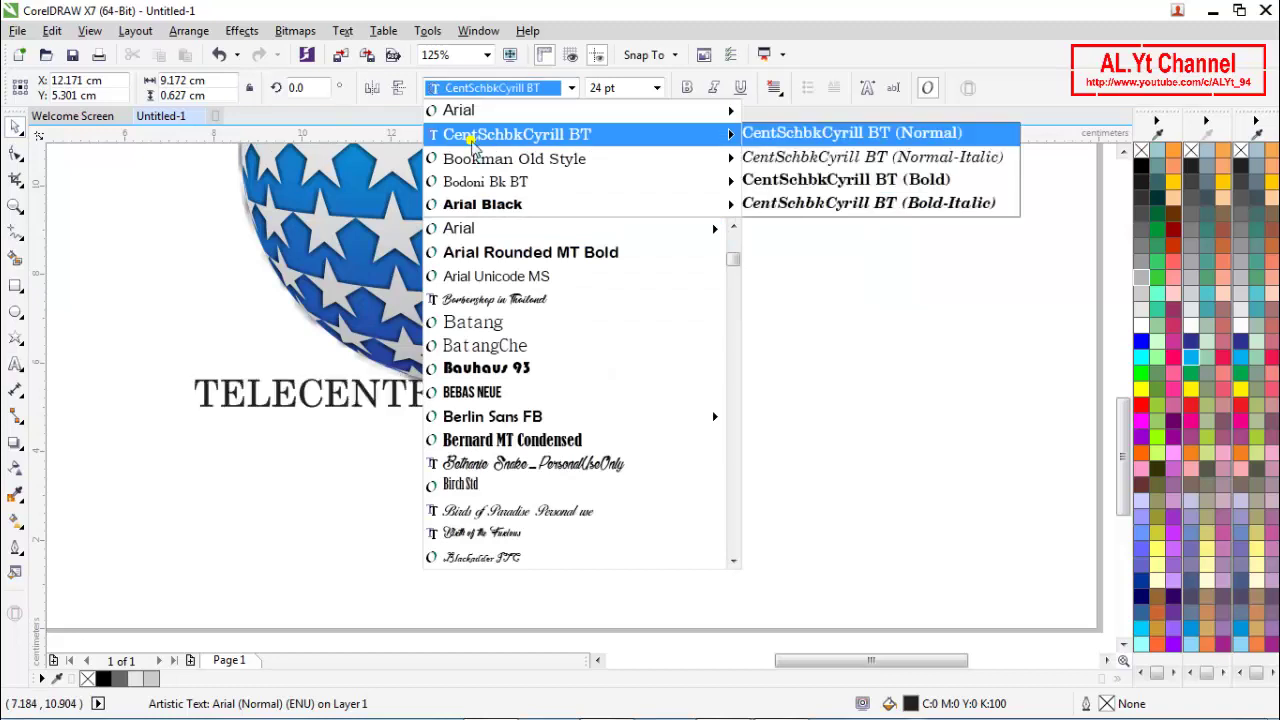
mouse_move(680, 177)
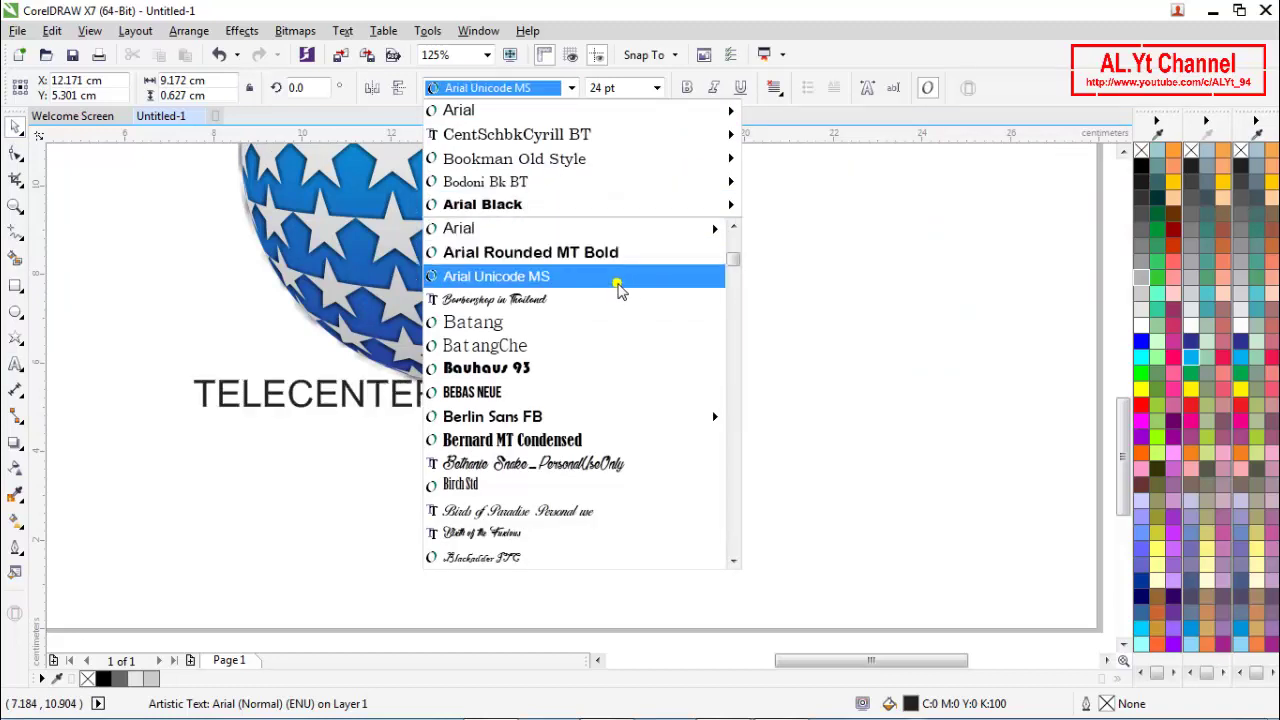
text(o)
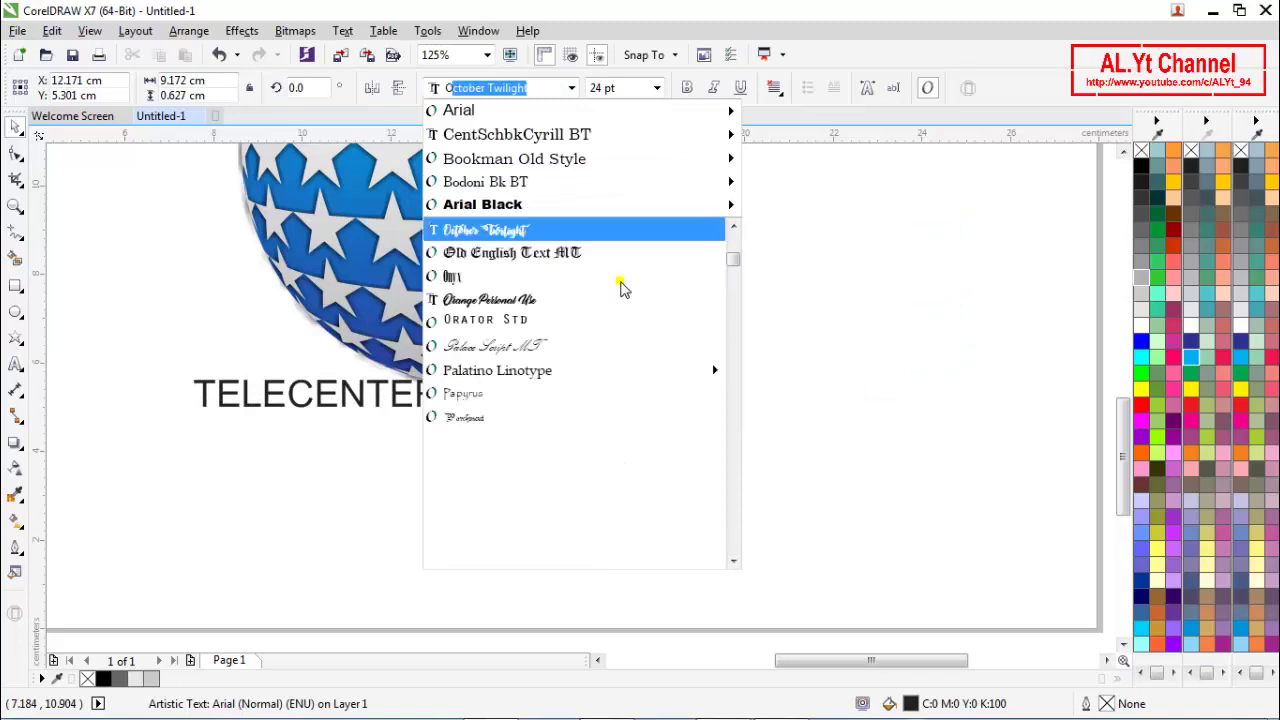
key(BackSpace)
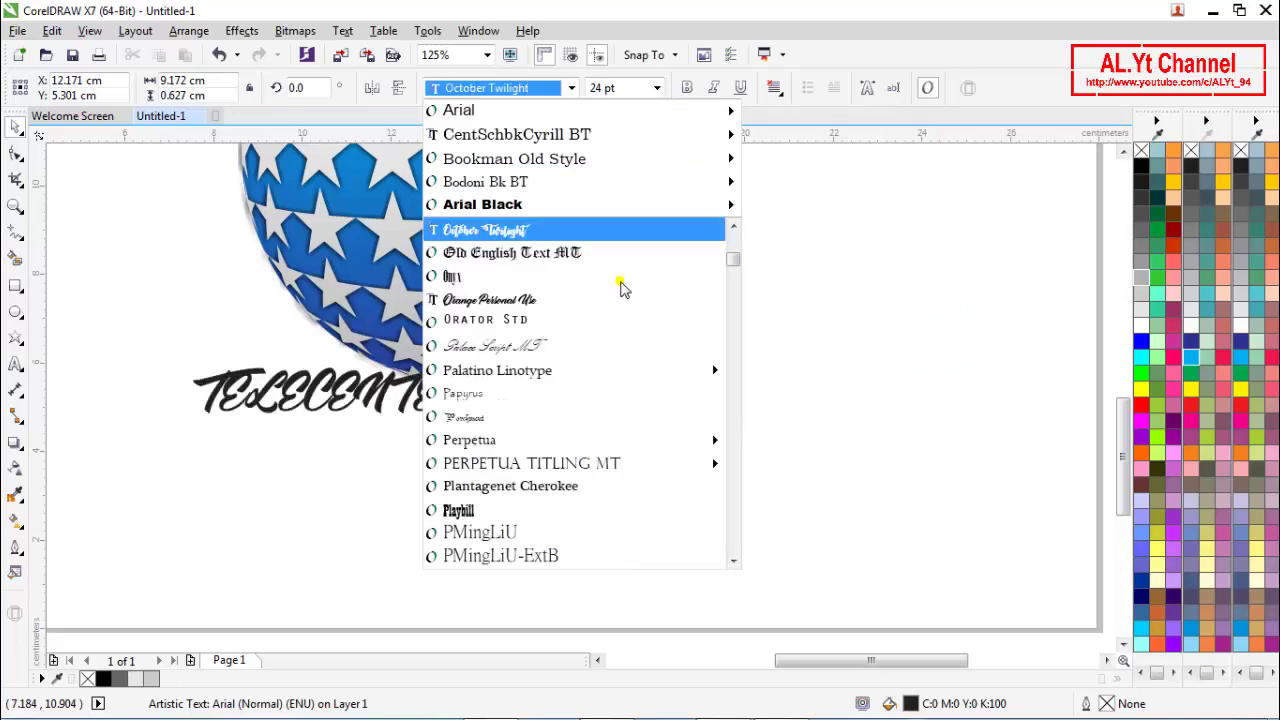
scroll(620, 287, down, 6)
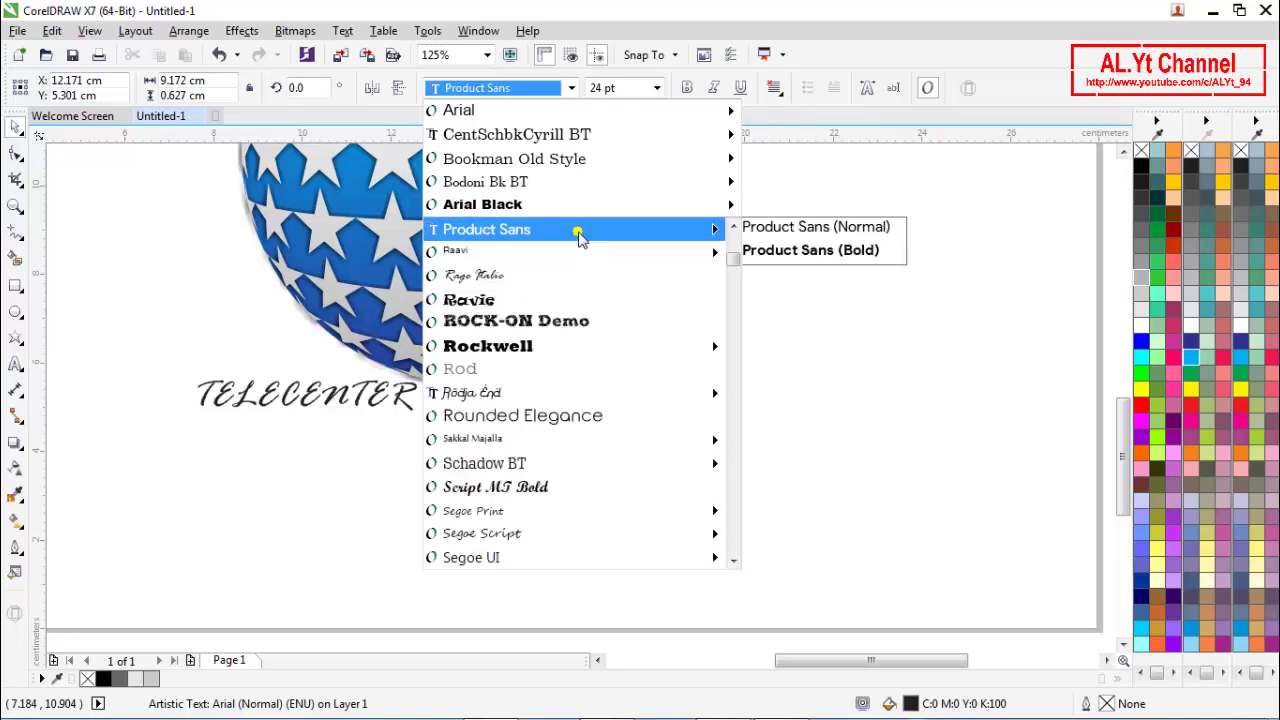
click(579, 237)
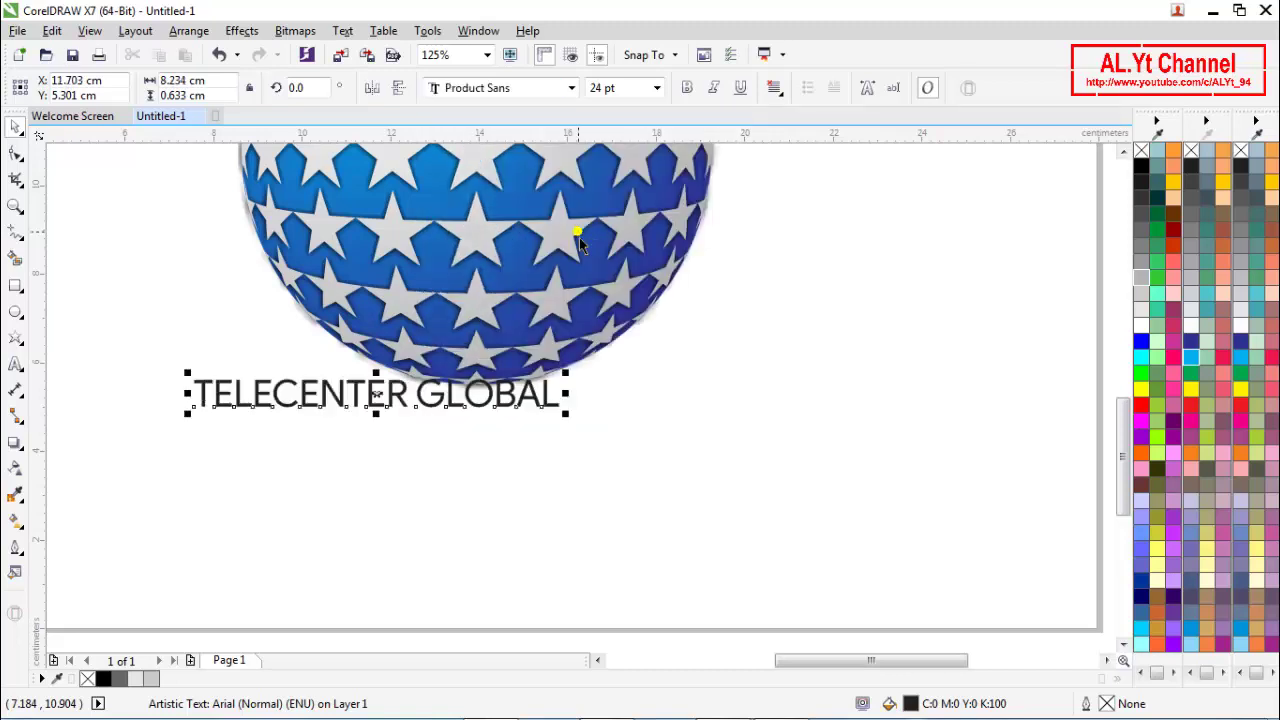
click(687, 88)
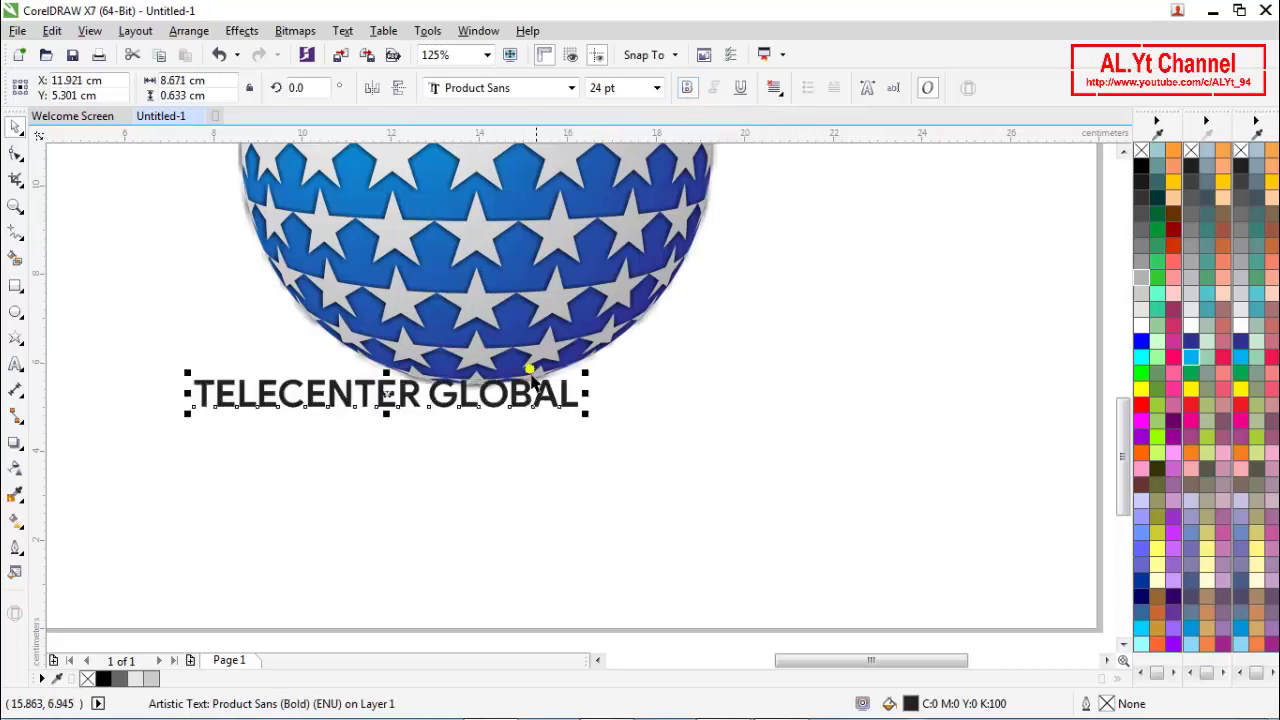
Center the text on the page, enlarge it to the sphere's width of 10.821 cm, and move it just below the sphere.
key(p)
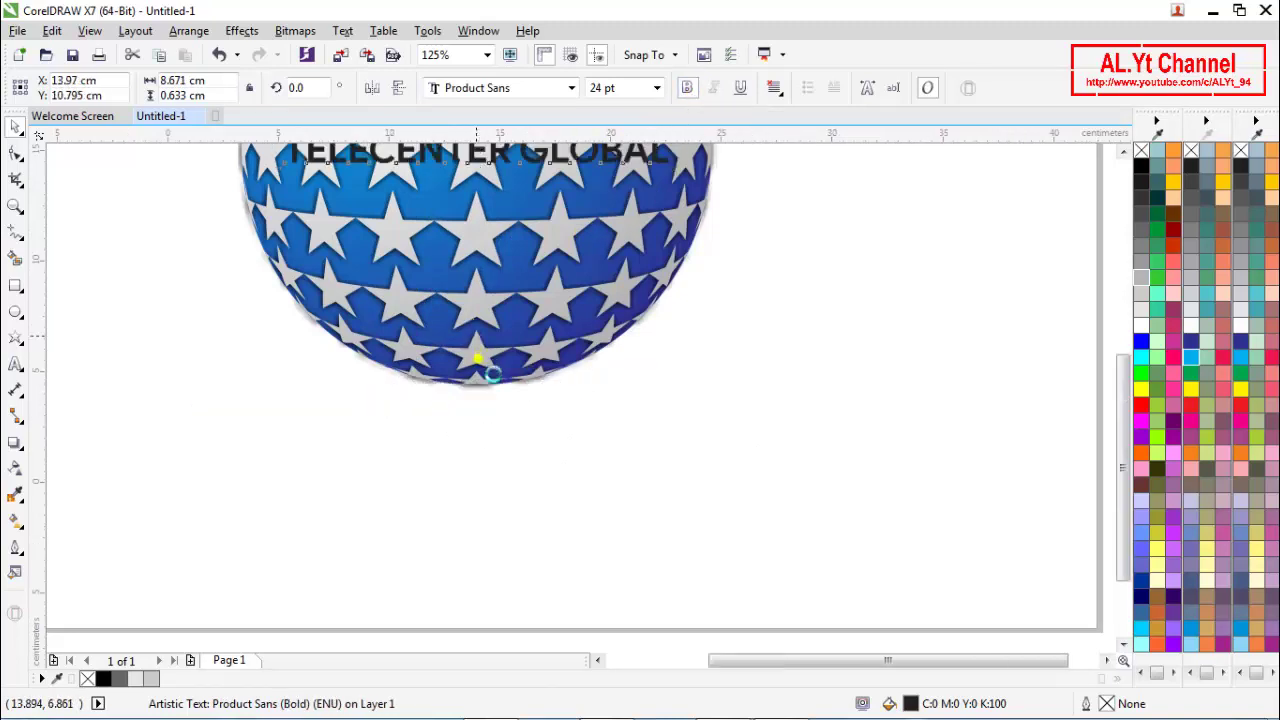
scroll(486, 371, down, 2)
scroll(500, 223, up, 2)
drag(652, 280, 706, 320)
drag(453, 280, 455, 563)
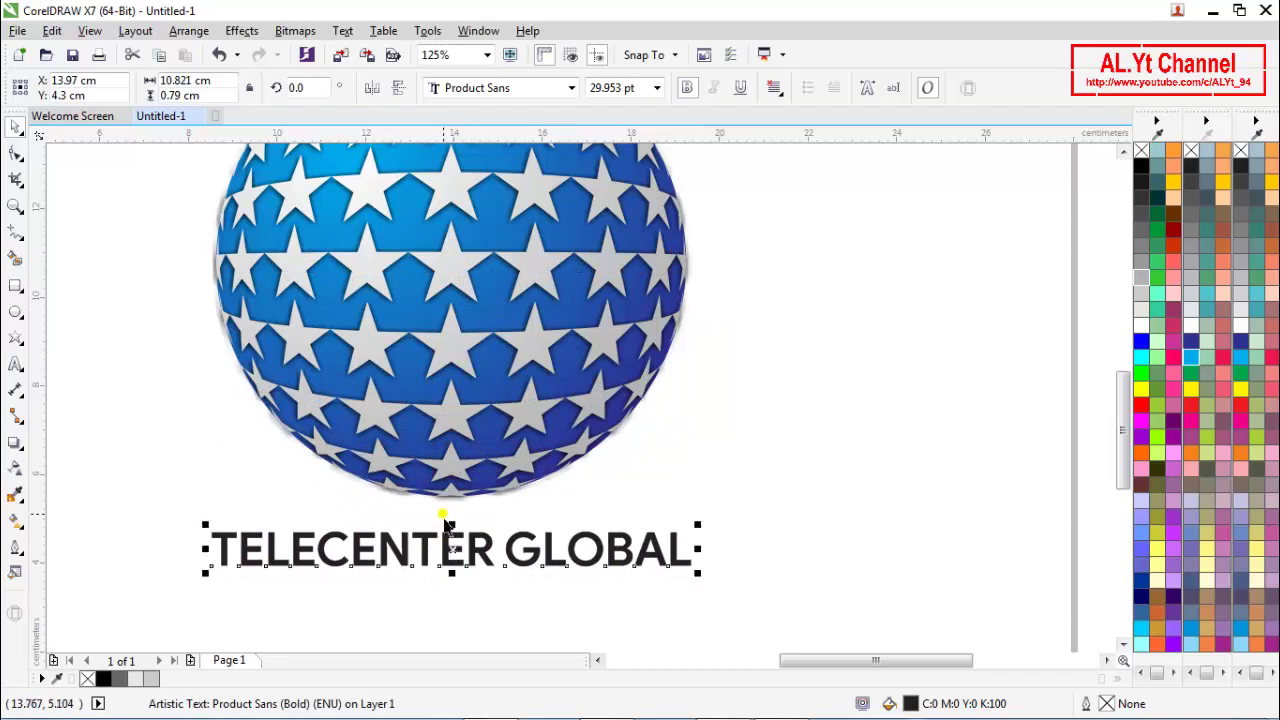
Apply a linear fountain fill running horizontally across the text from the first letter to the last with the Interactive Fill tool.
scroll(391, 597, down, 2)
scroll(410, 592, up, 2)
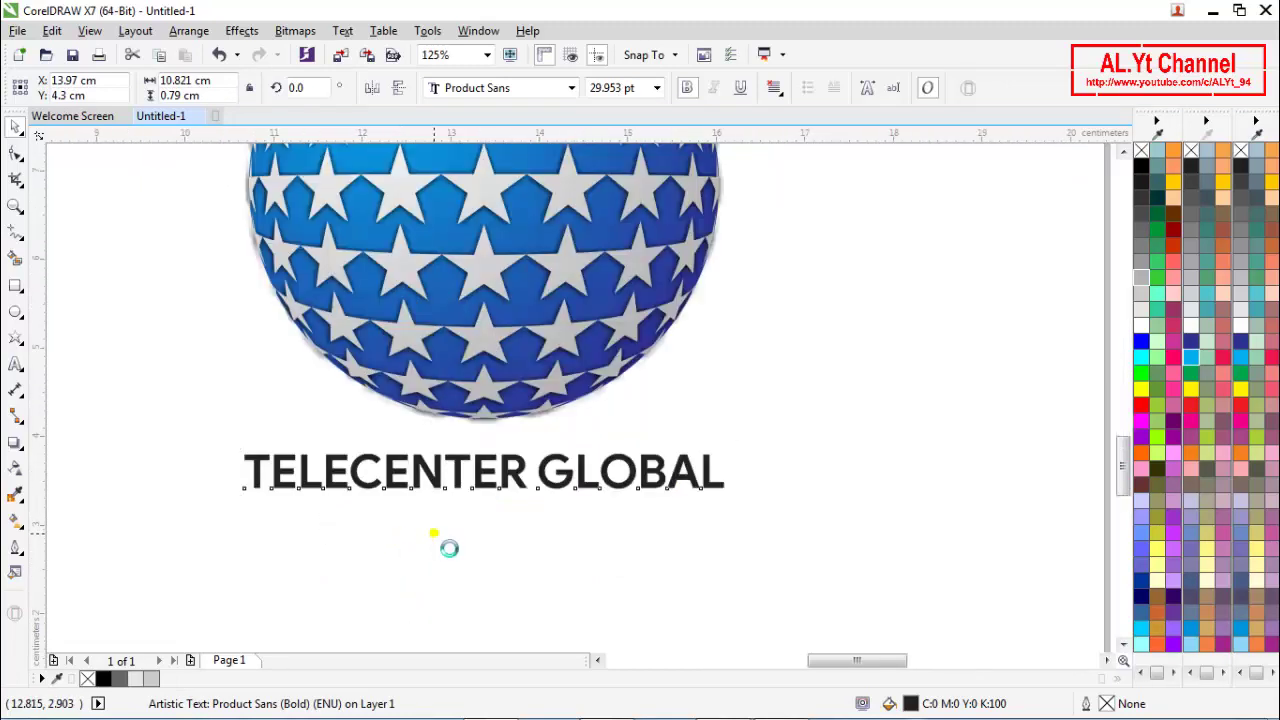
scroll(426, 522, up, 2)
scroll(426, 516, down, 2)
scroll(379, 498, up, 2)
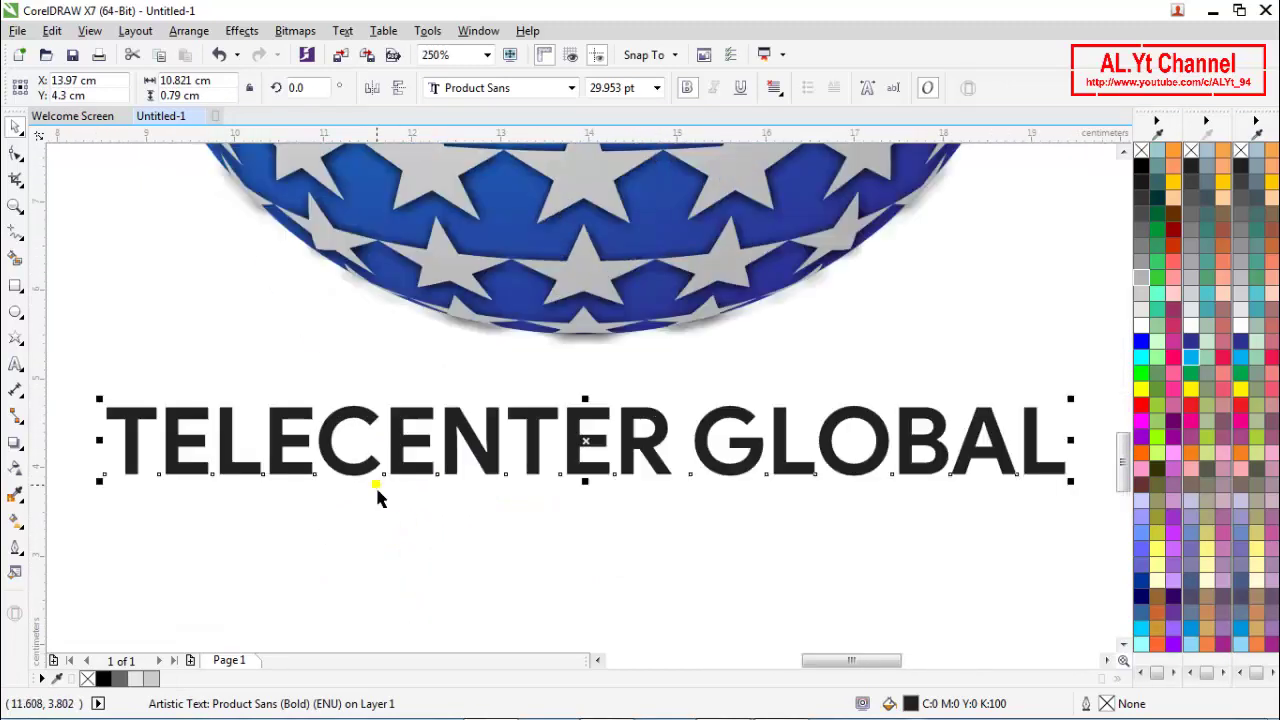
click(15, 520)
drag(126, 446, 1041, 449)
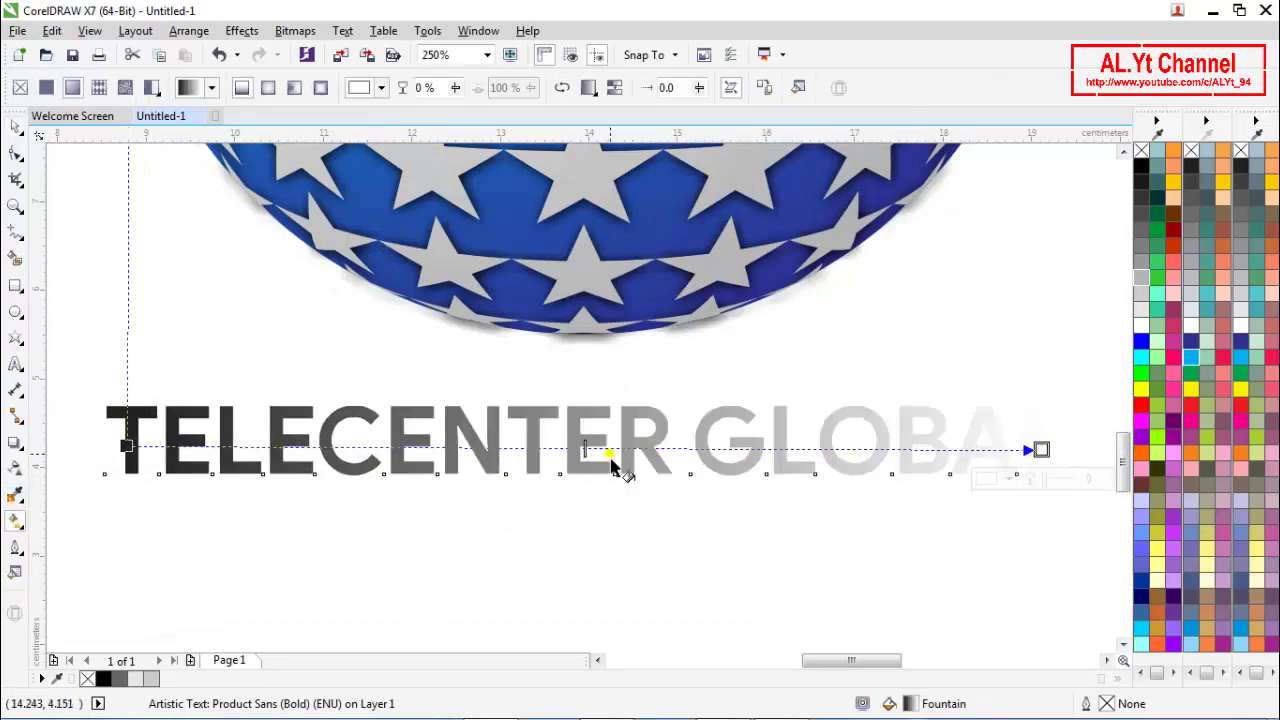
Color the text gradient's end node blue and its start node light blue.
drag(1141, 388, 1042, 449)
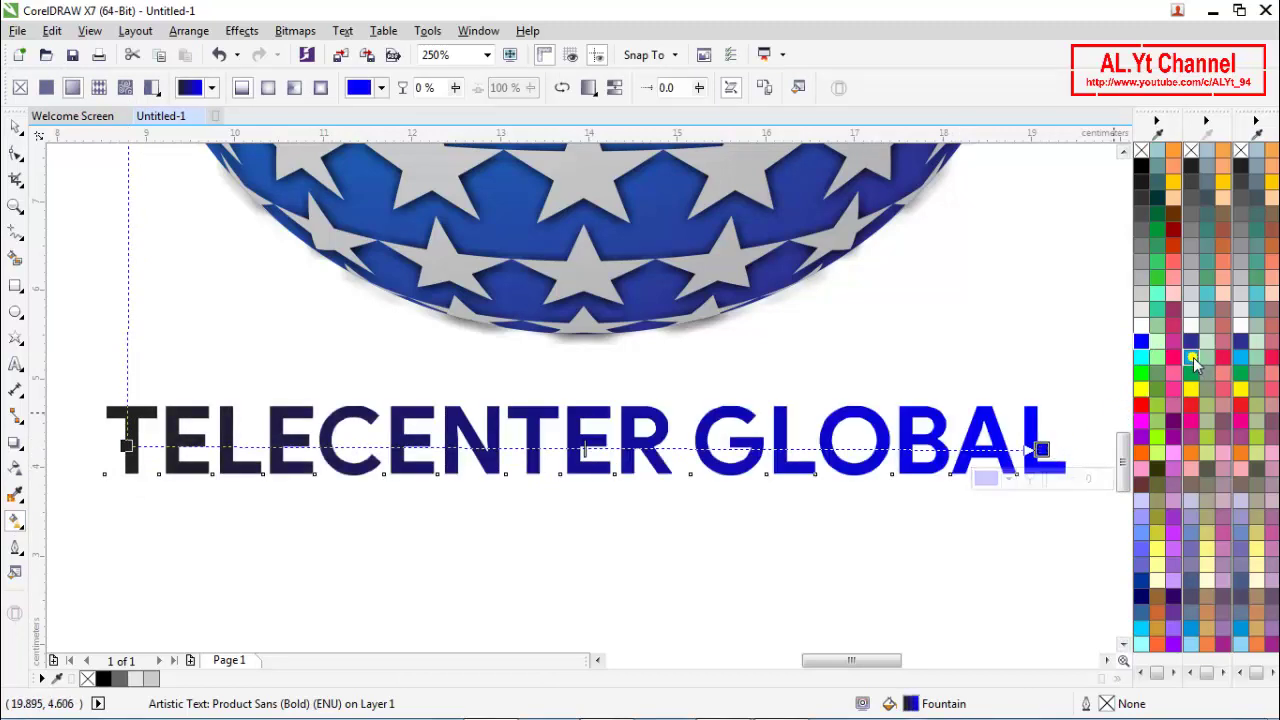
drag(291, 515, 128, 446)
scroll(512, 472, down, 3)
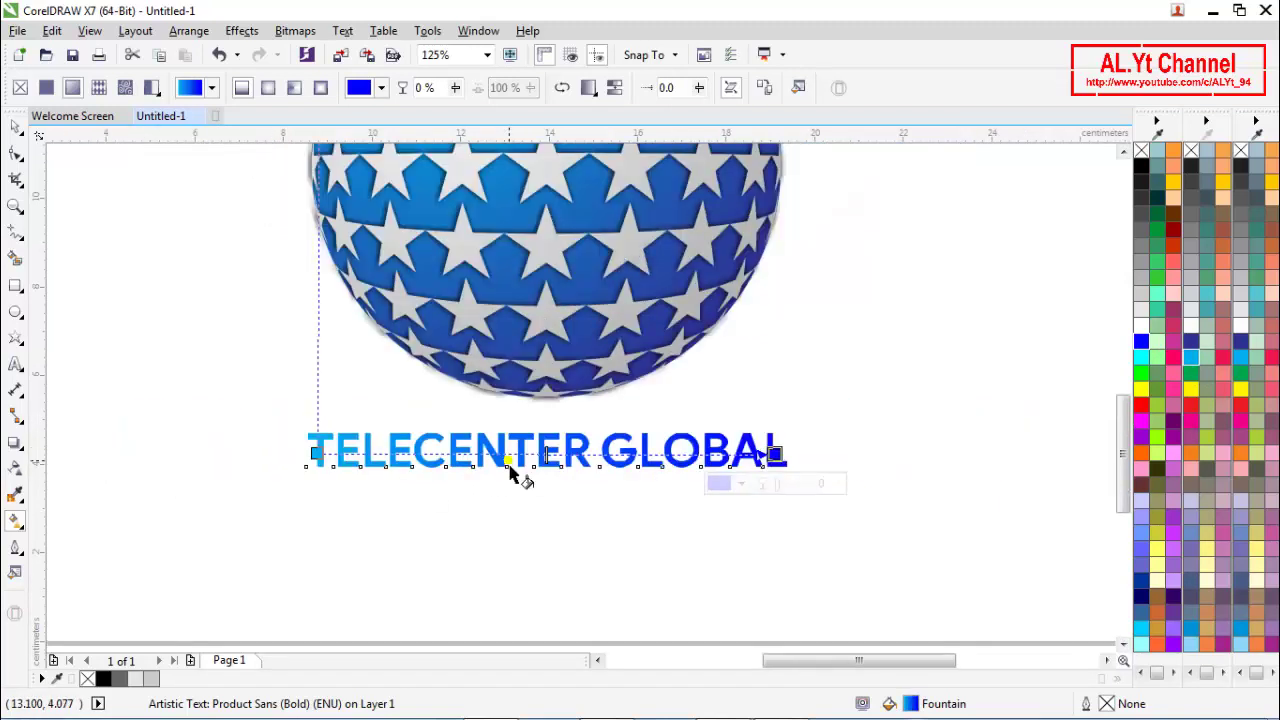
click(15, 152)
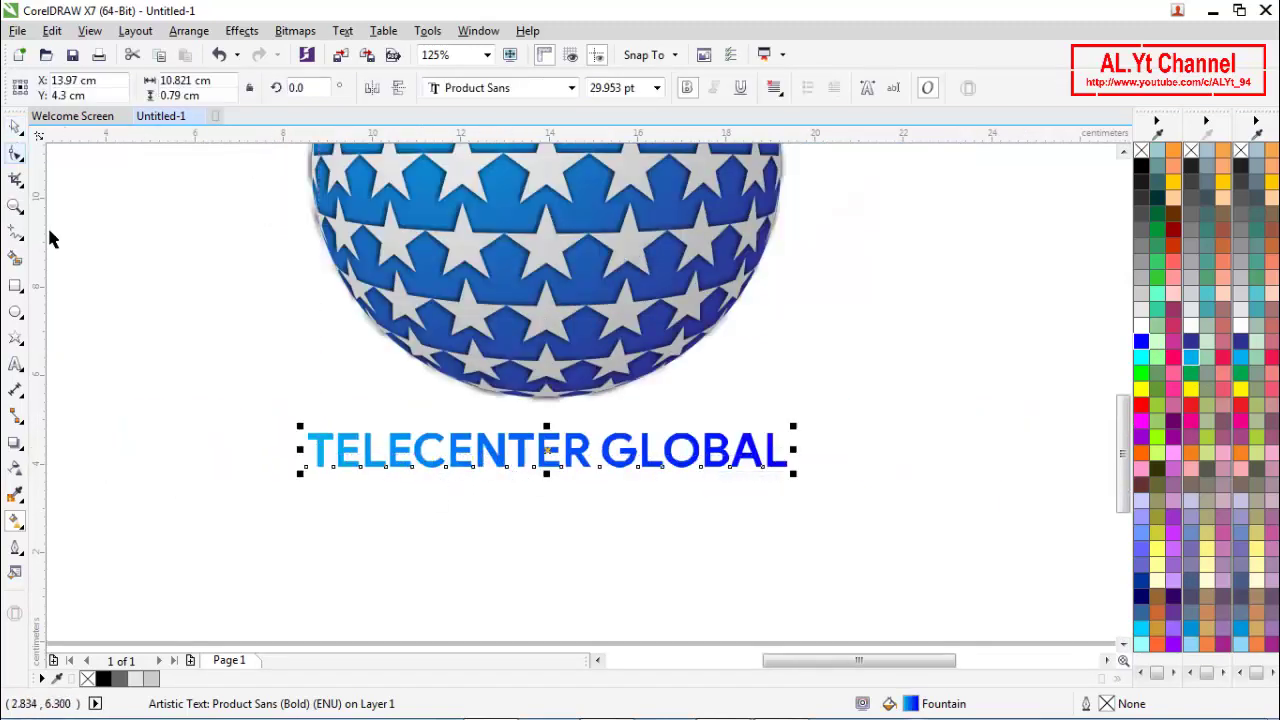
Add a one-step black outside contour with an offset of about 0.084 cm around the text.
click(25, 451)
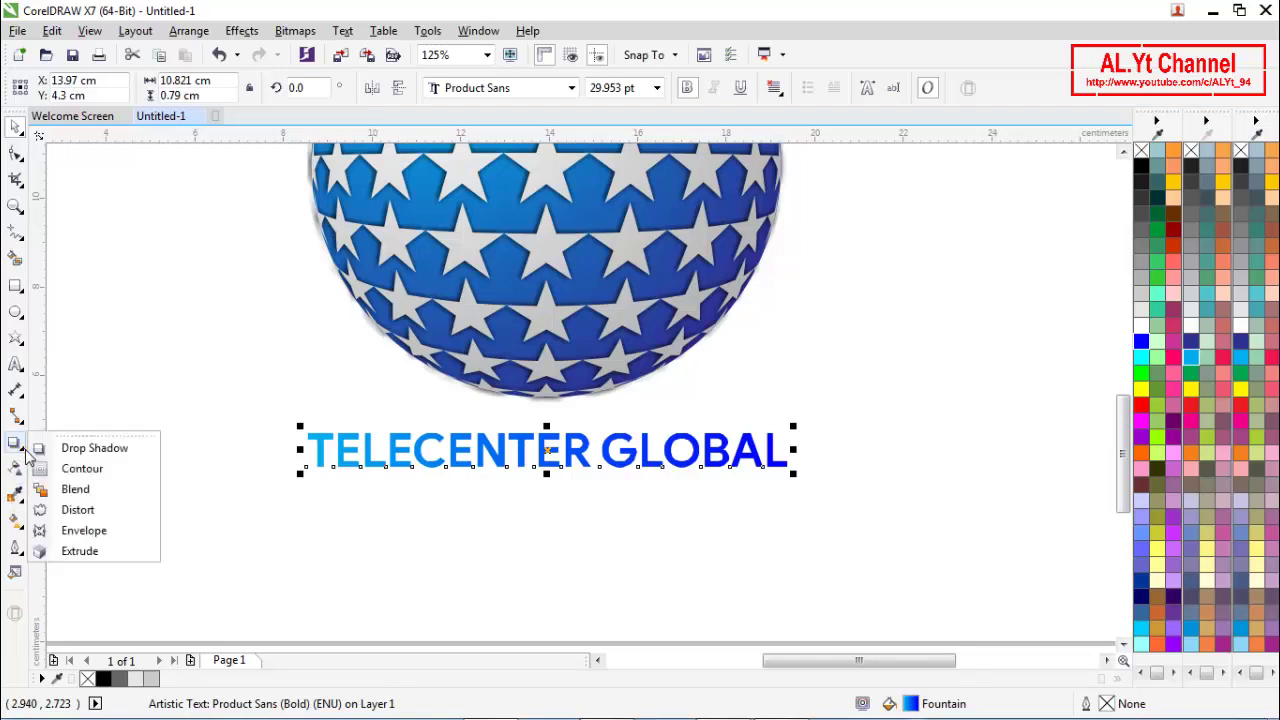
click(80, 467)
scroll(302, 472, up, 2)
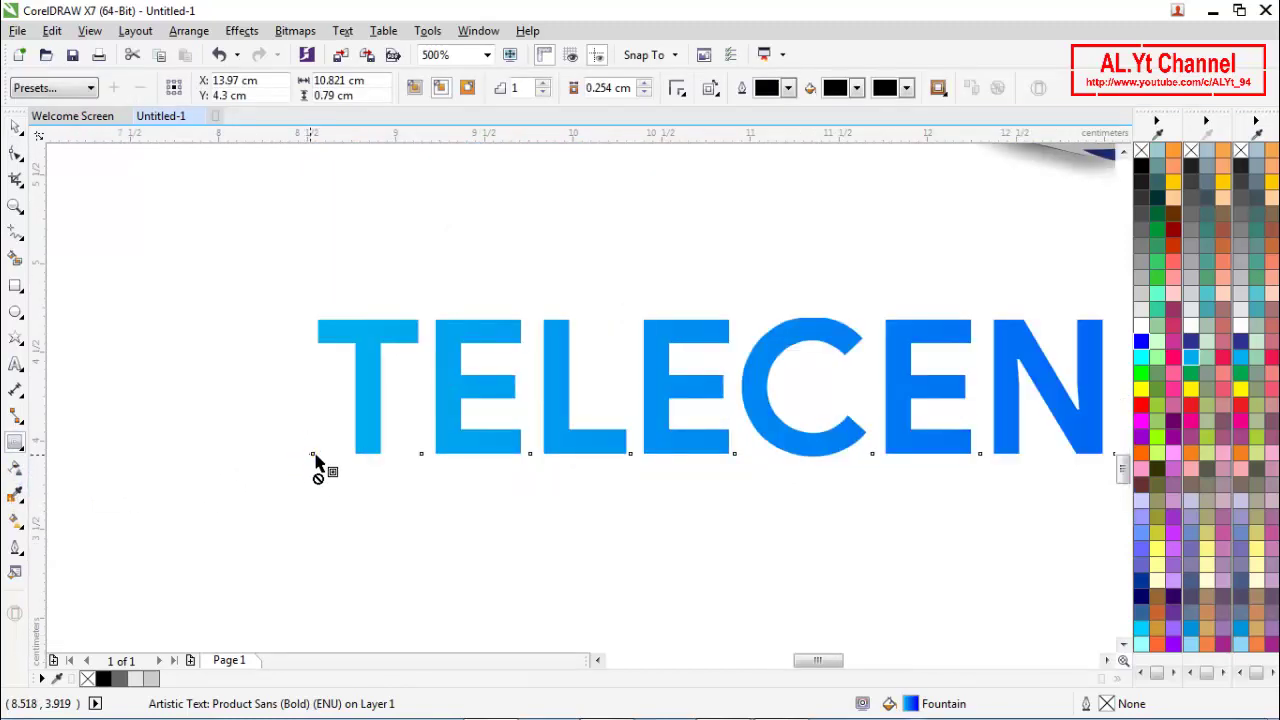
mouse_move(301, 456)
mouse_down()
mouse_move(317, 470)
mouse_move(314, 449)
mouse_up()
scroll(334, 400, up, 1)
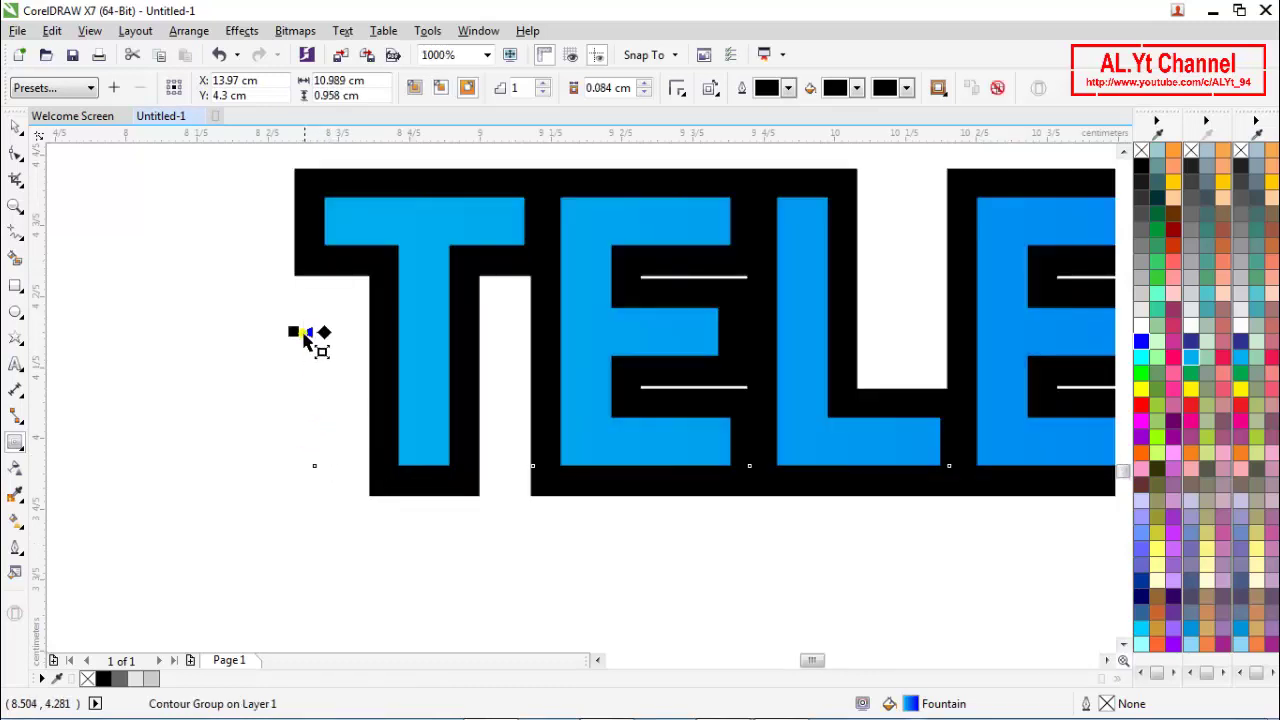
Reduce the text contour's offset to about 0.024 cm so it forms a thin black outline.
scroll(300, 340, up, 1)
drag(284, 333, 325, 333)
scroll(277, 337, down, 1)
scroll(258, 352, down, 1)
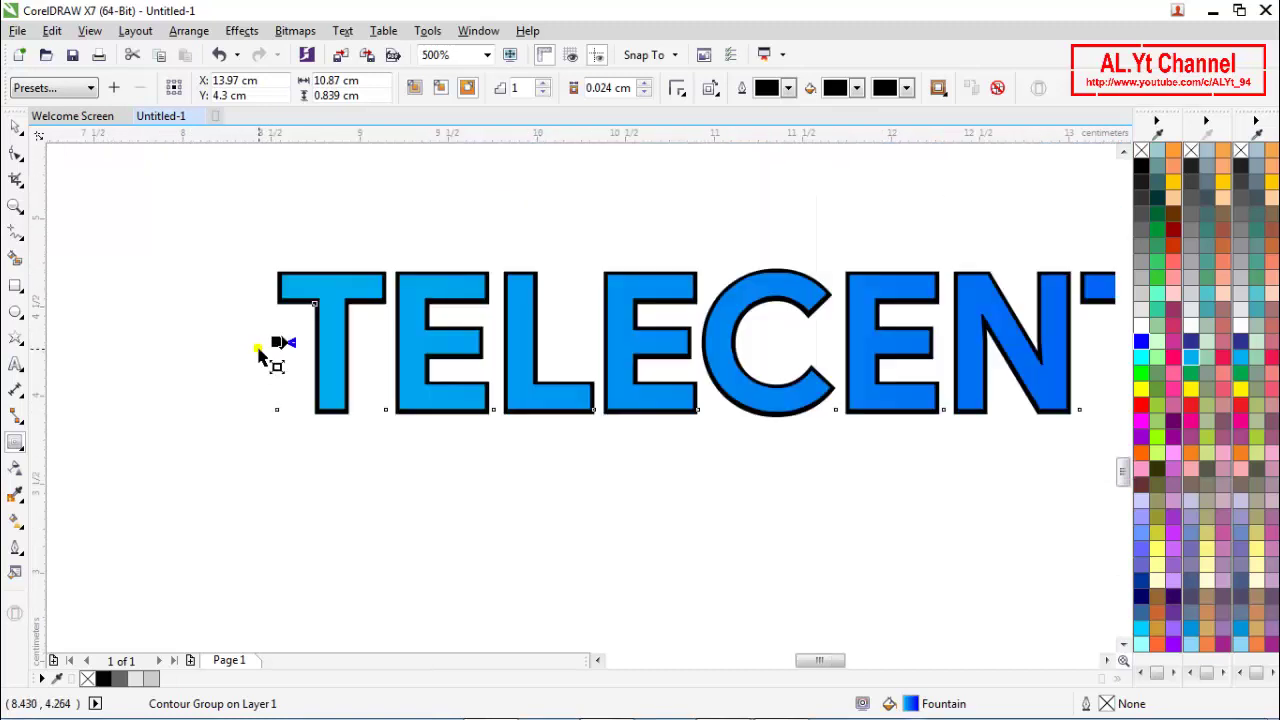
scroll(343, 363, down, 2)
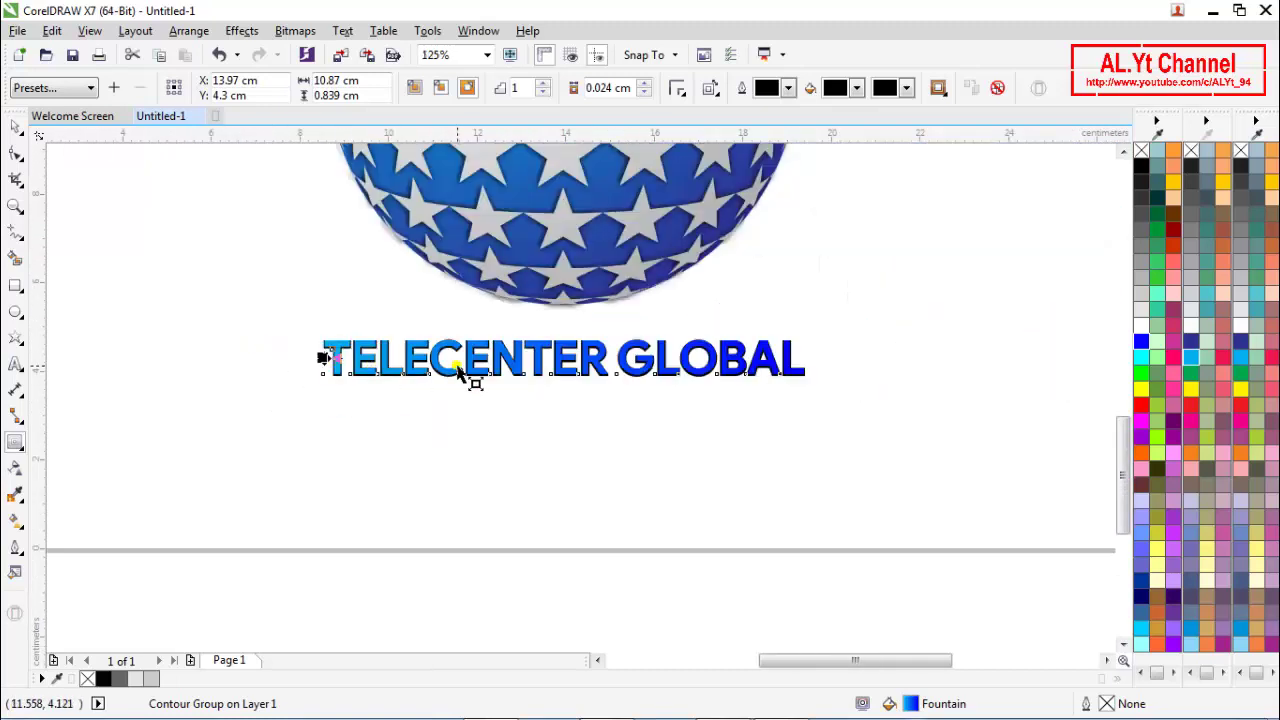
scroll(460, 370, up, 1)
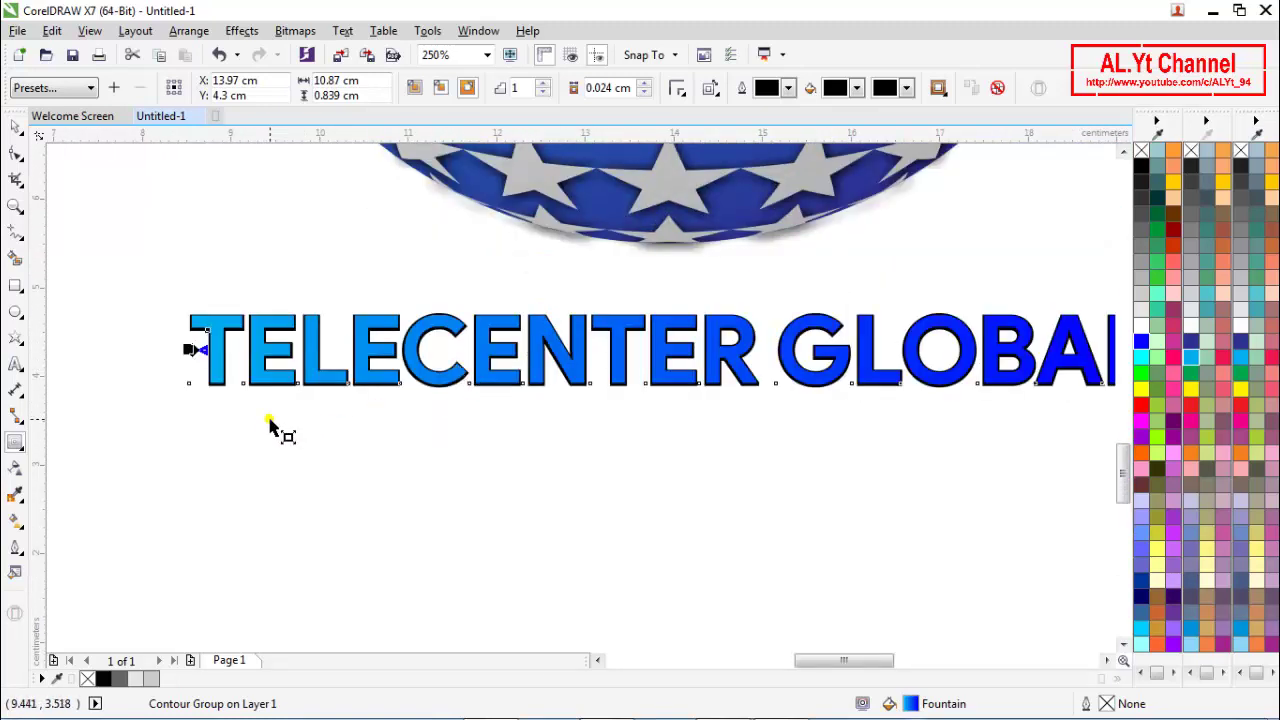
scroll(270, 425, down, 1)
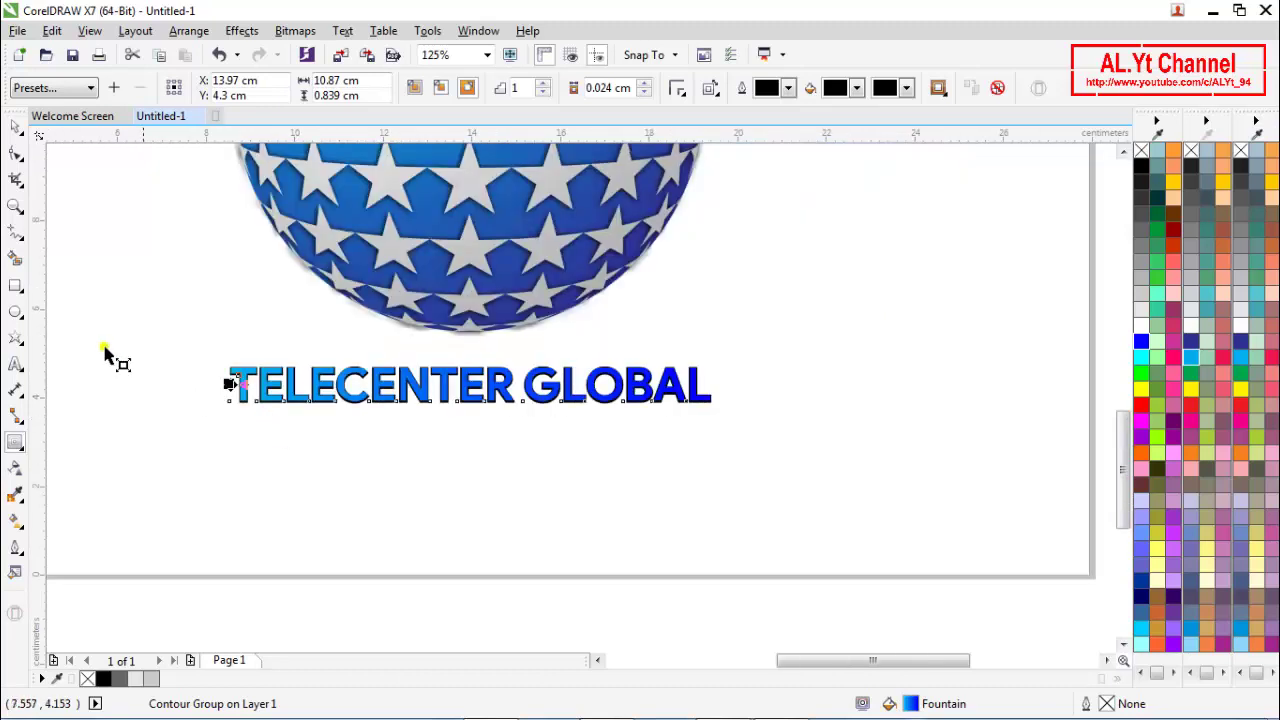
Group the star-patterned sphere and the contoured "TELECENTER GLOBAL" text into one logo group.
click(17, 130)
click(448, 560)
scroll(762, 489, down, 1)
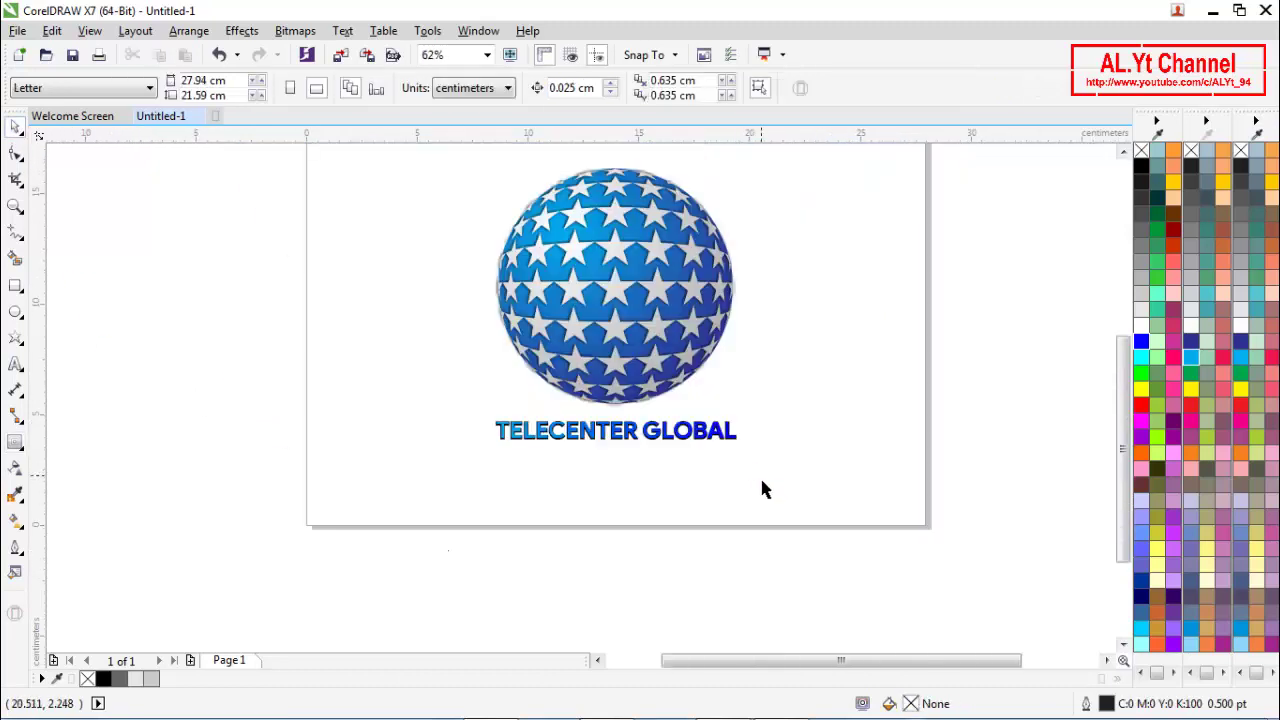
scroll(562, 282, down, 1)
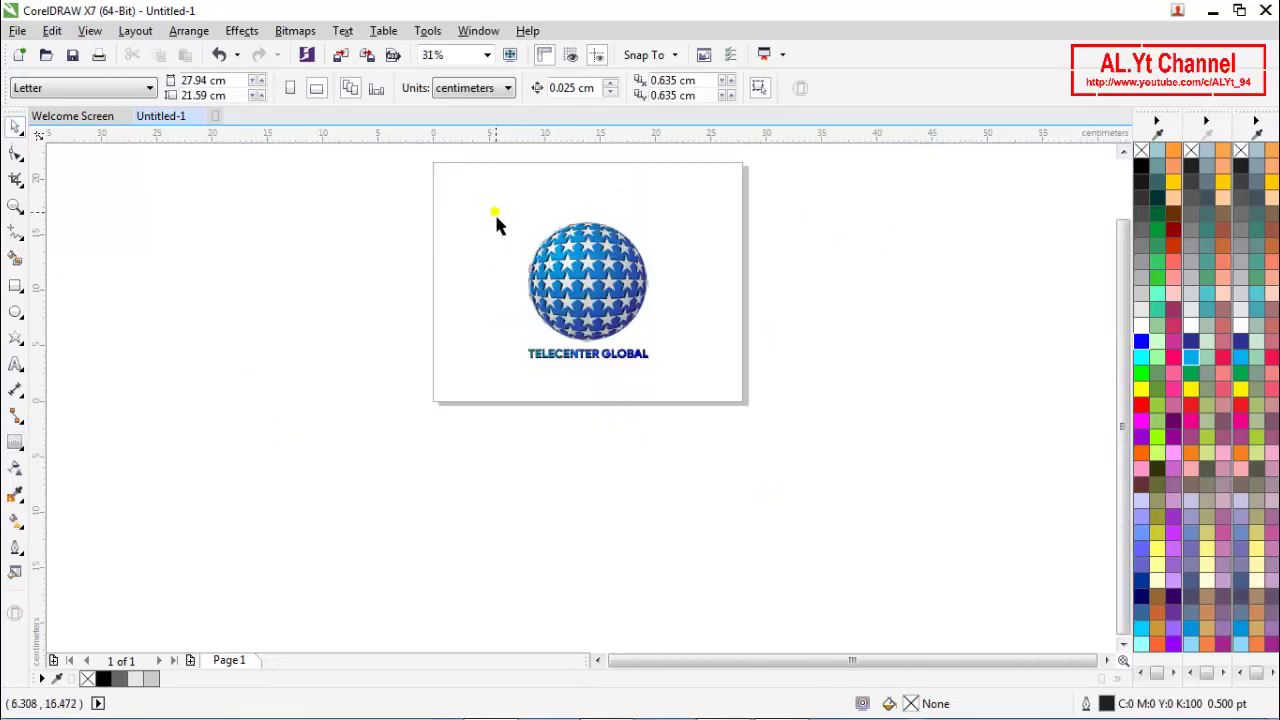
drag(590, 308, 720, 414)
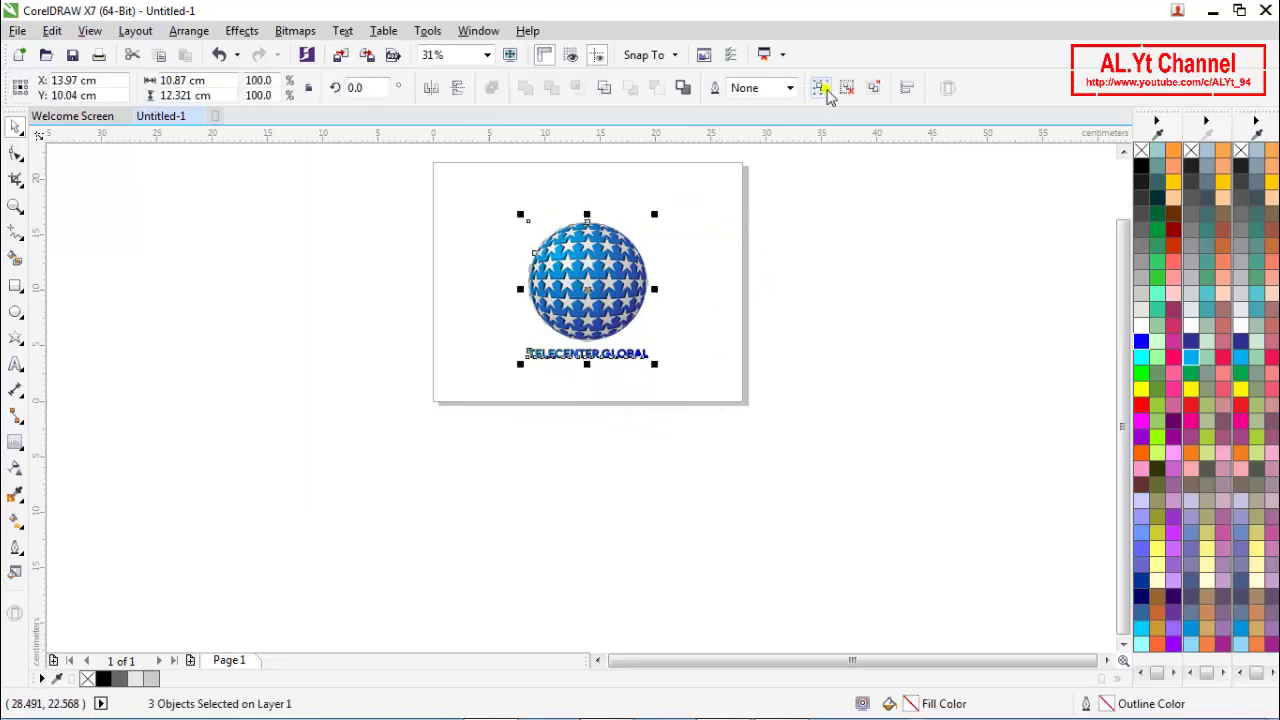
click(823, 89)
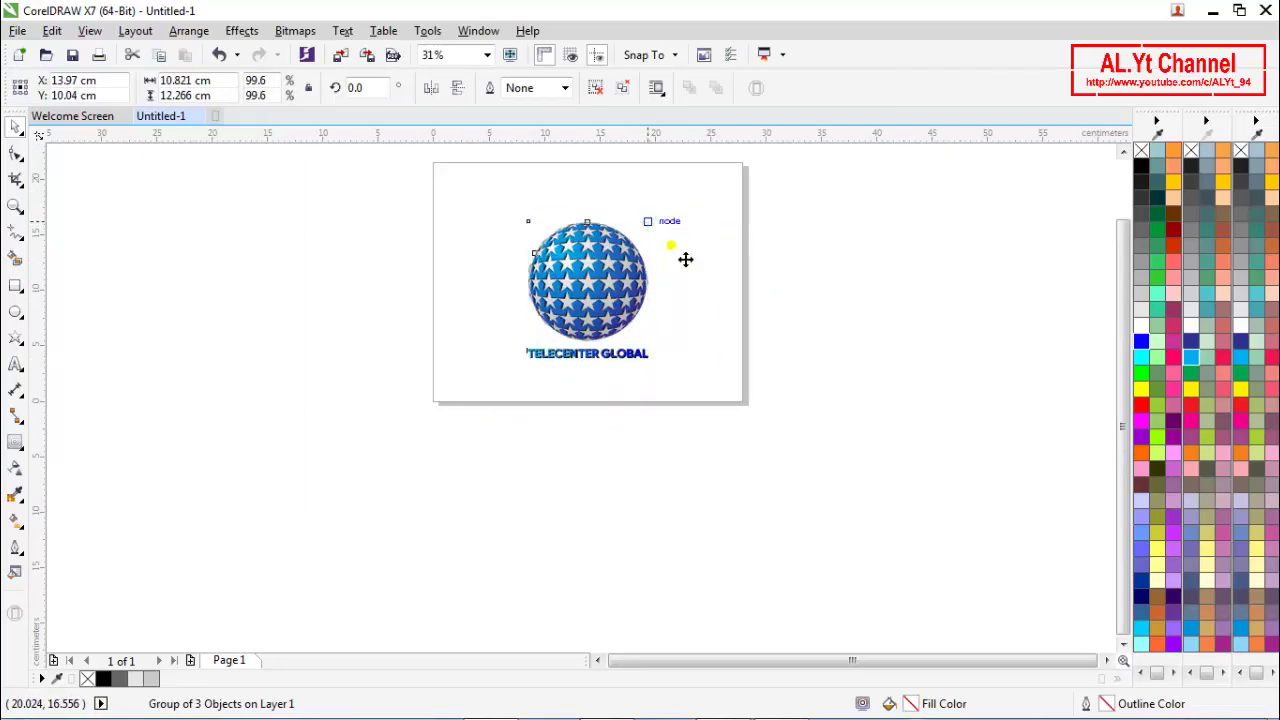
Scale the logo group down proportionally to about 7.4 by 8.4 cm and center it on the page.
drag(666, 231, 653, 249)
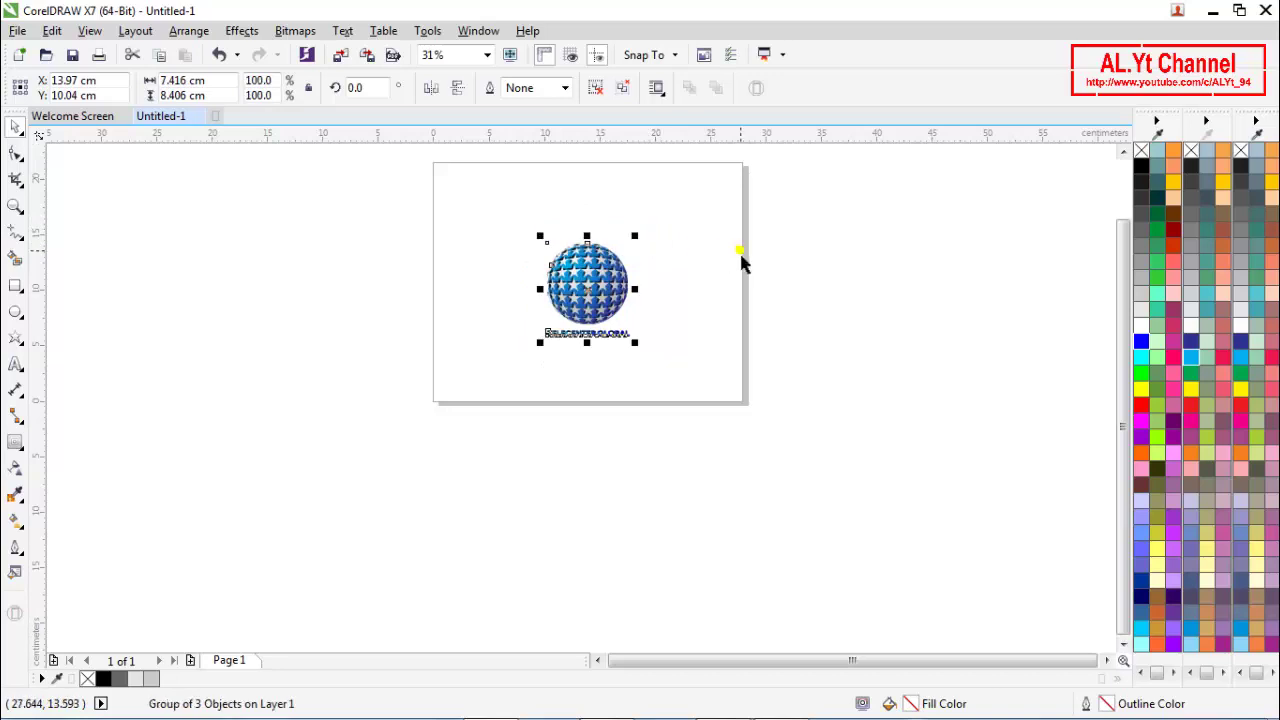
click(775, 288)
scroll(598, 250, up, 2)
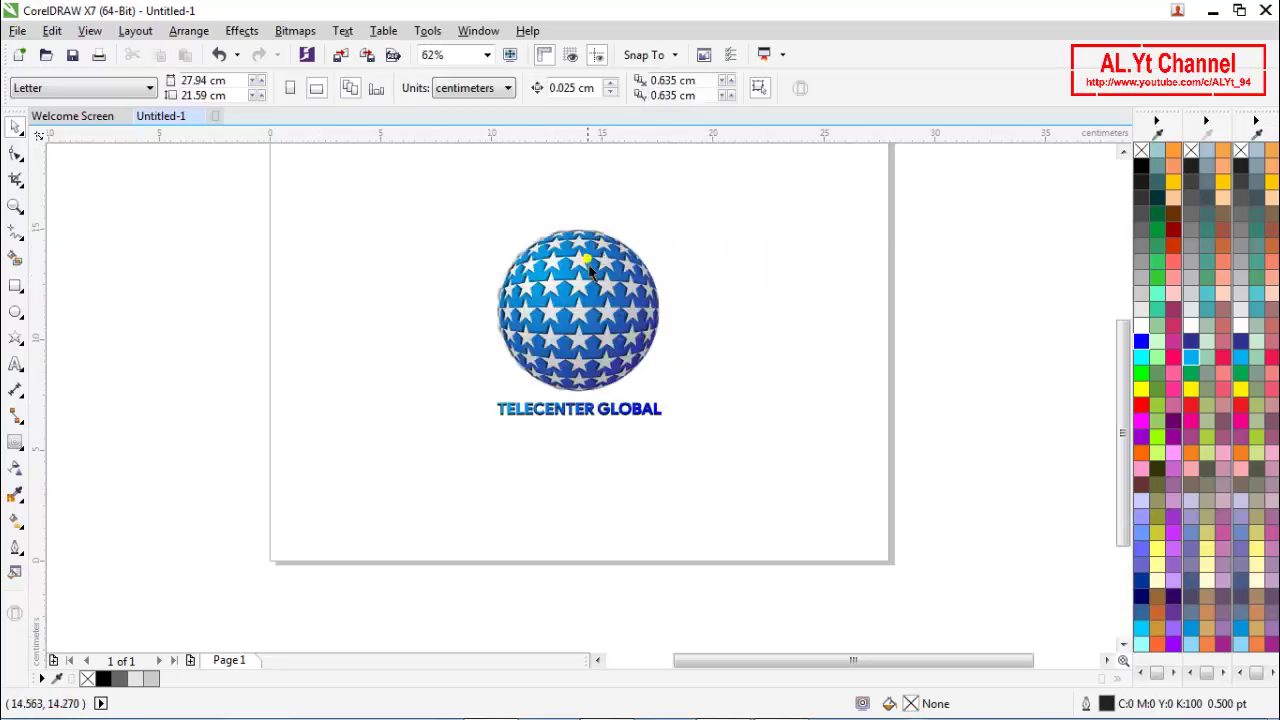
Draw a rectangle of about 29.17 by 13.38 cm around the logo and center it on the page.
click(16, 286)
drag(263, 170, 908, 466)
key(space)
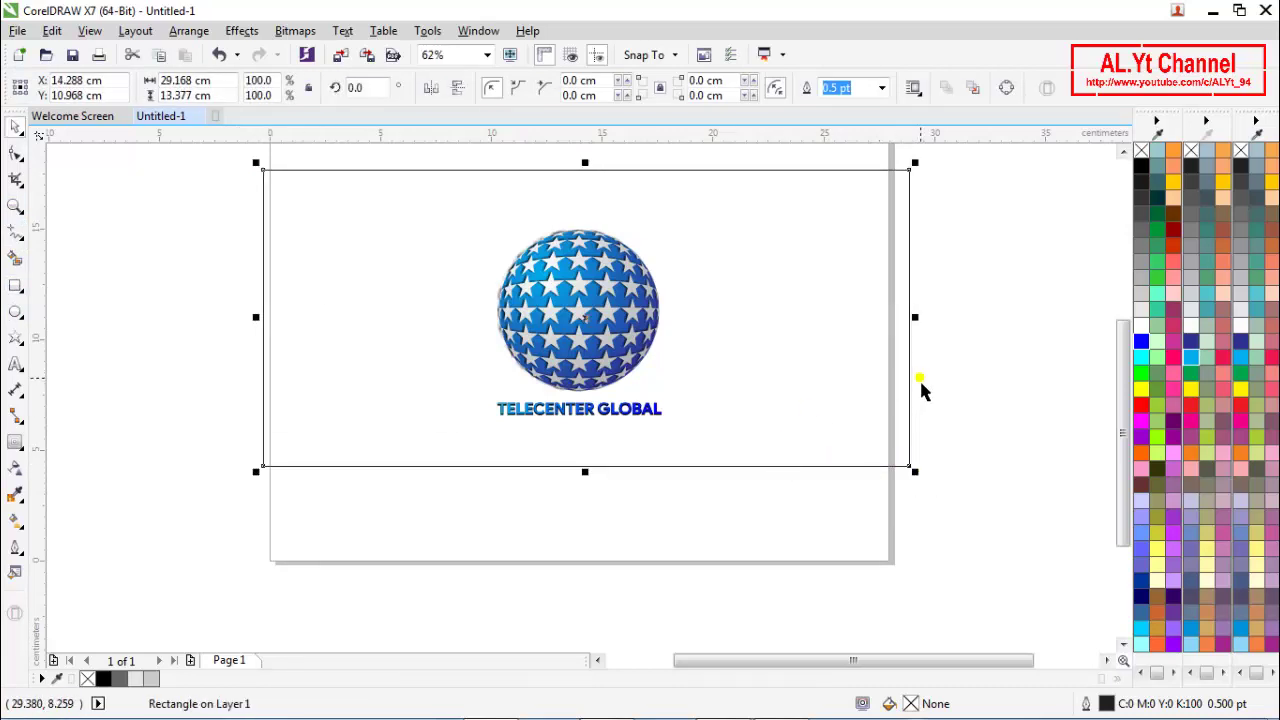
drag(919, 378, 912, 382)
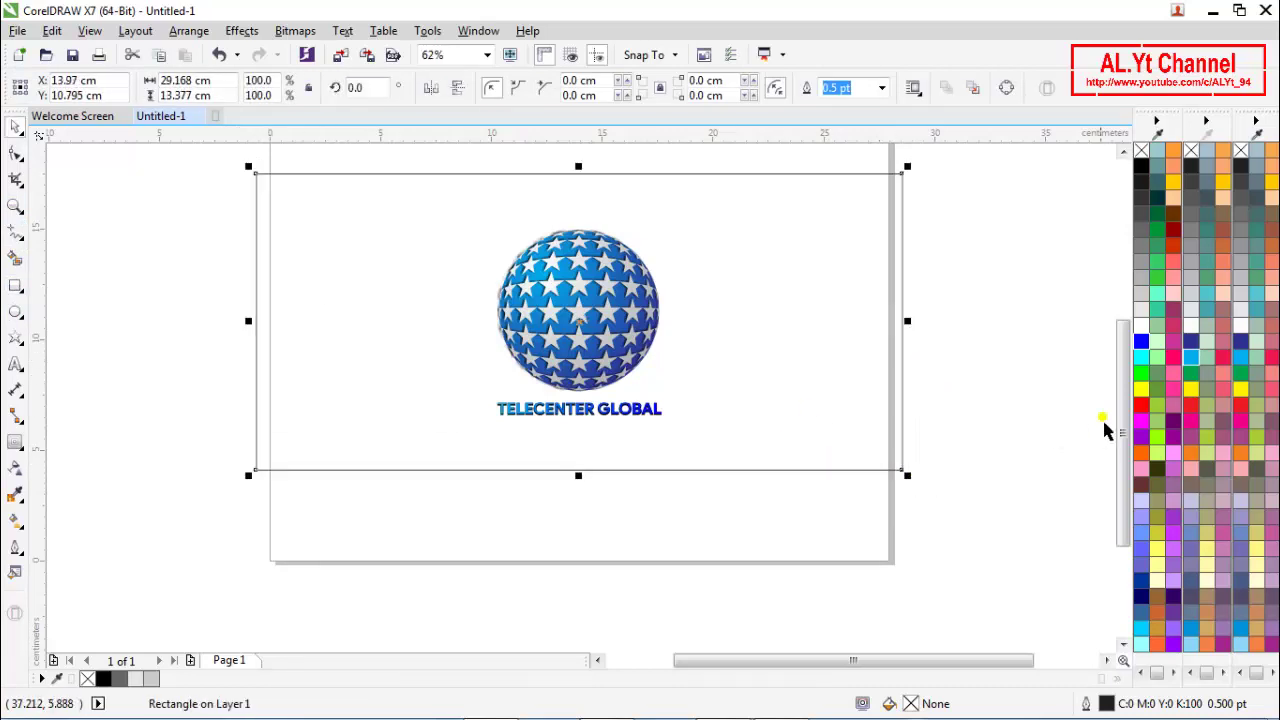
Fill the rectangle with light gray (#E6E6E6) and remove its outline.
click(1141, 313)
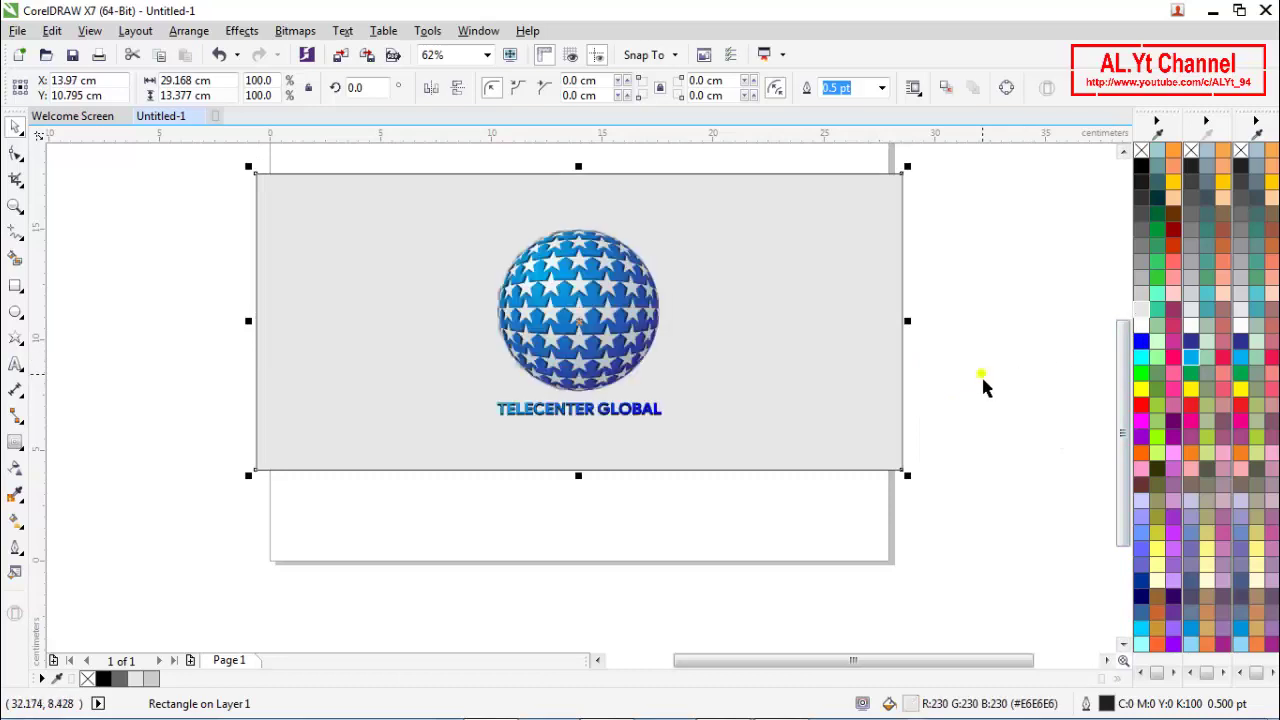
right_click(1141, 153)
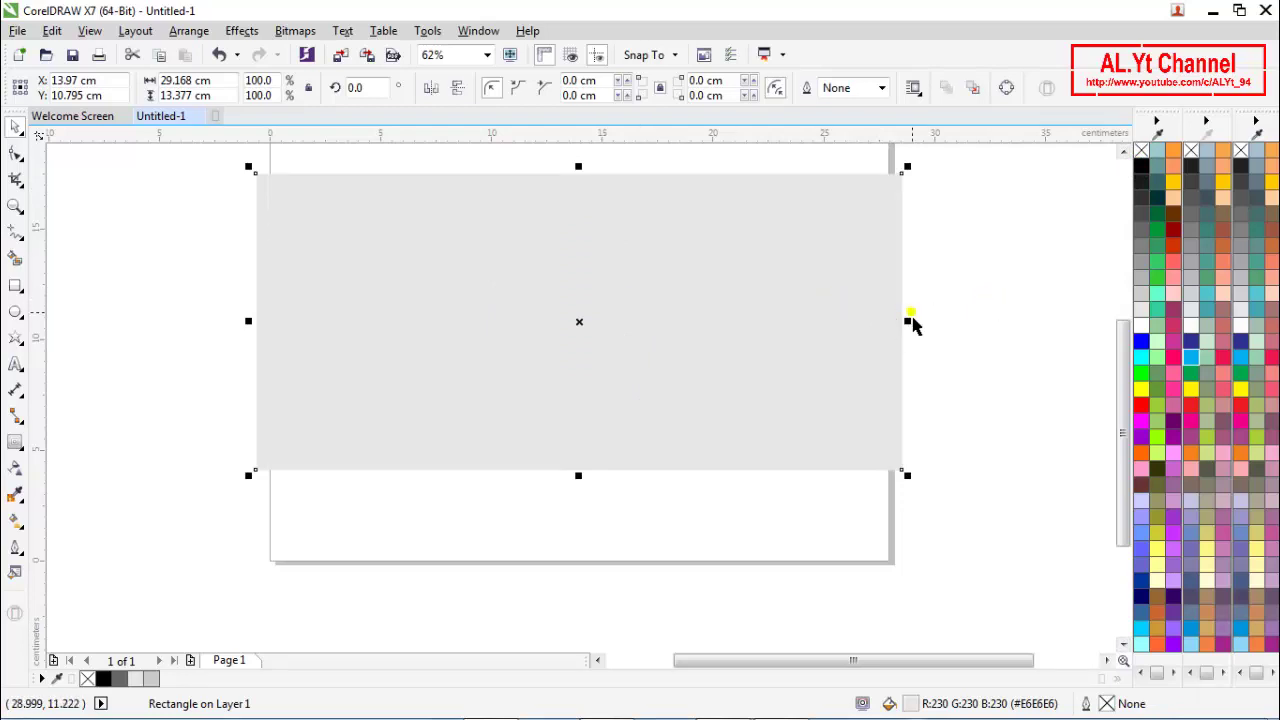
Resize the gray rectangle about its center to about 28 by 15.4 cm and send it to the back of the page.
drag(923, 333, 908, 336)
right_click(788, 272)
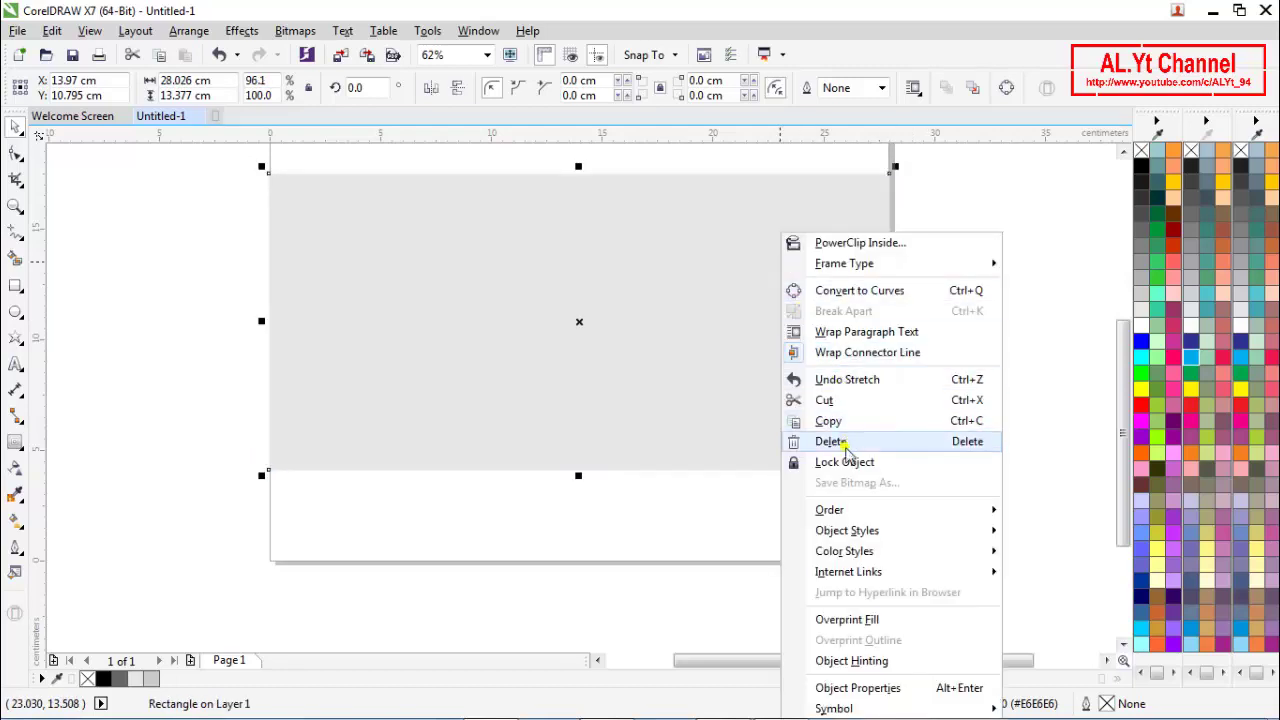
mouse_move(880, 510)
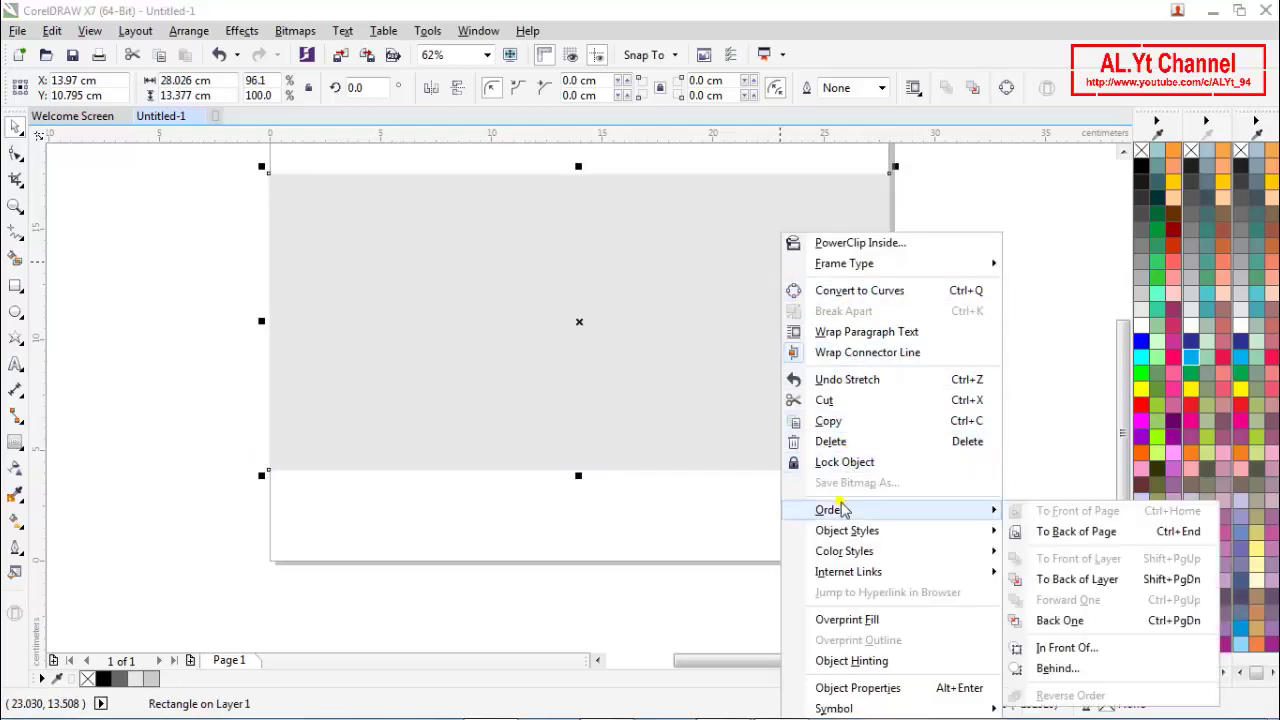
click(1030, 533)
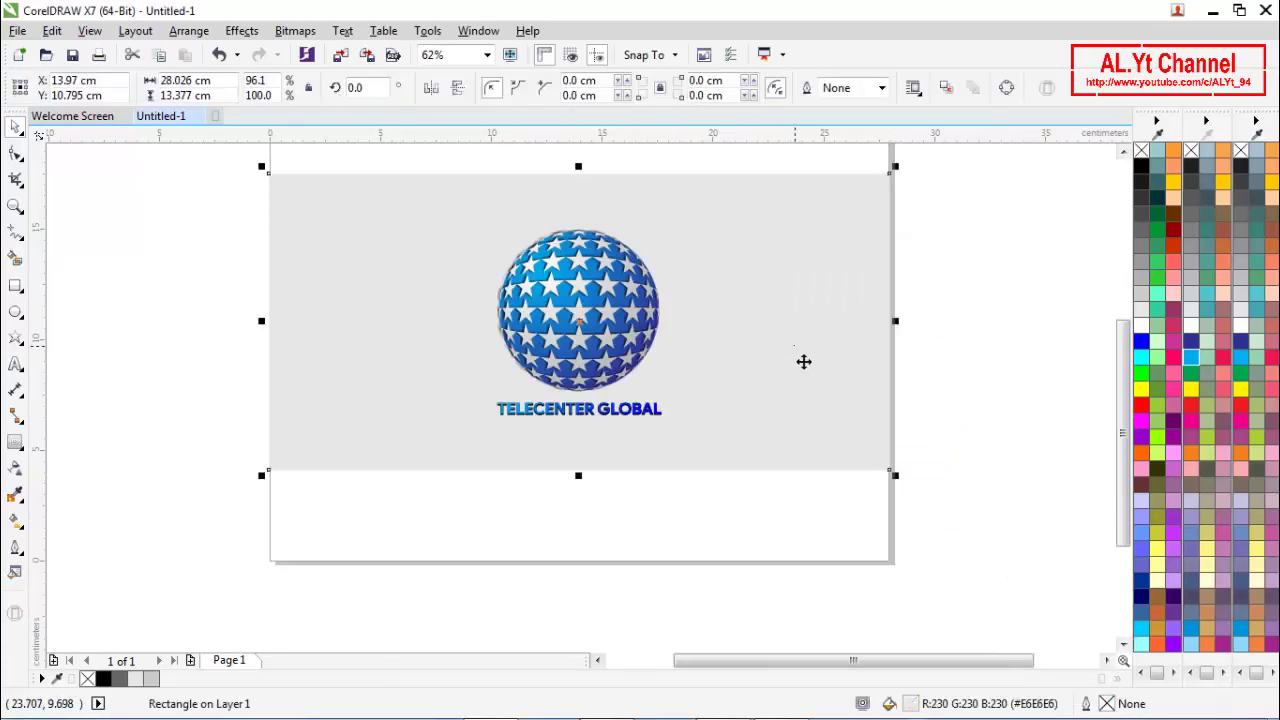
drag(580, 476, 590, 515)
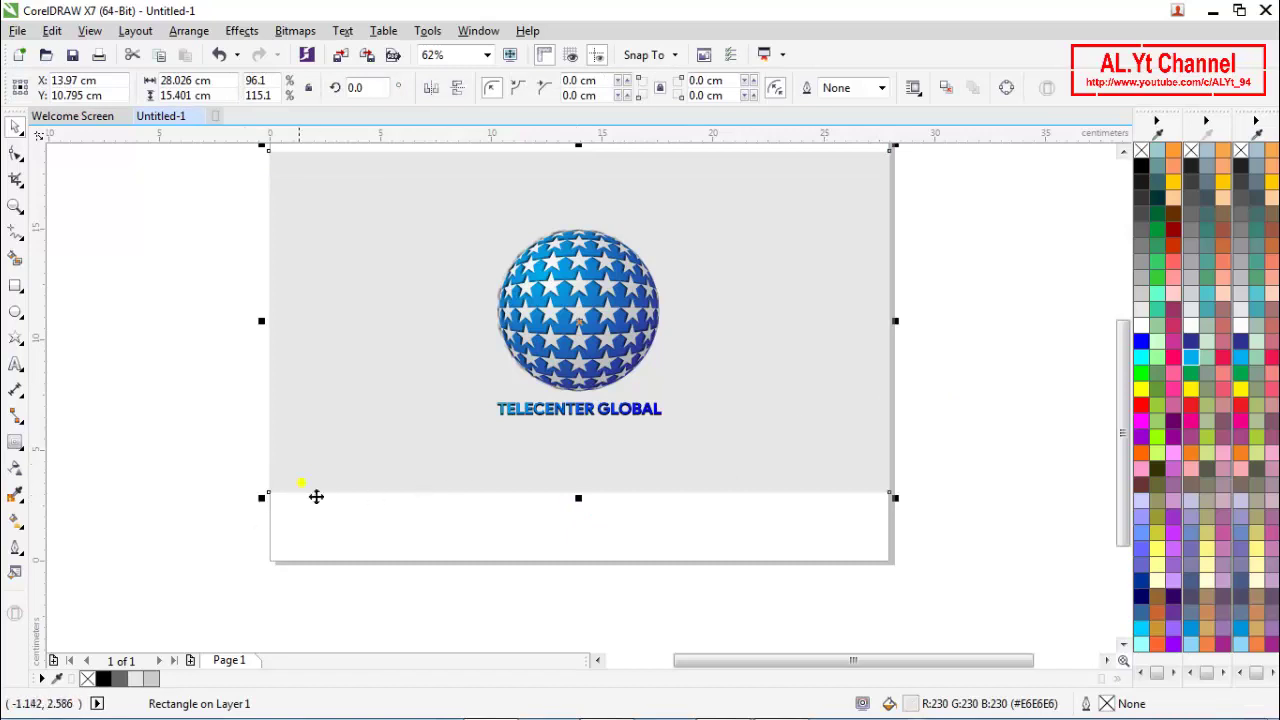
Apply an elliptical fountain fill to the background rectangle, from a white center to light gray edges, with the Interactive Fill tool.
click(15, 520)
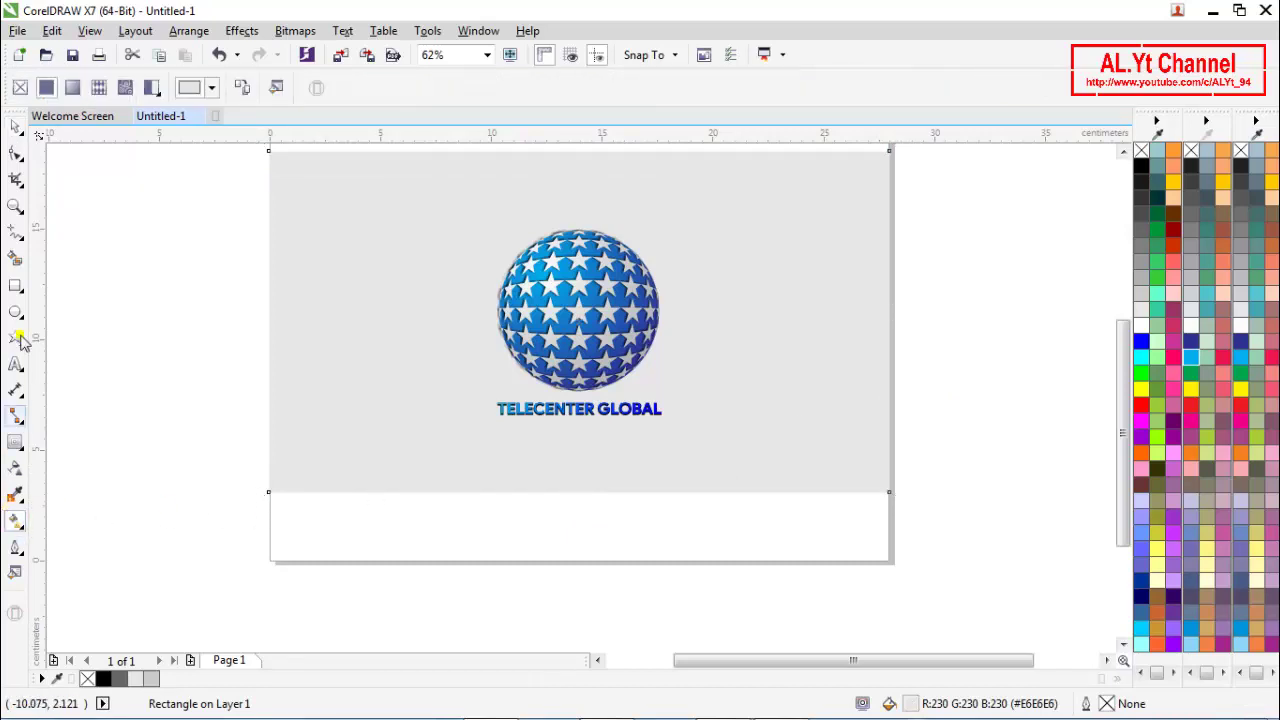
click(72, 87)
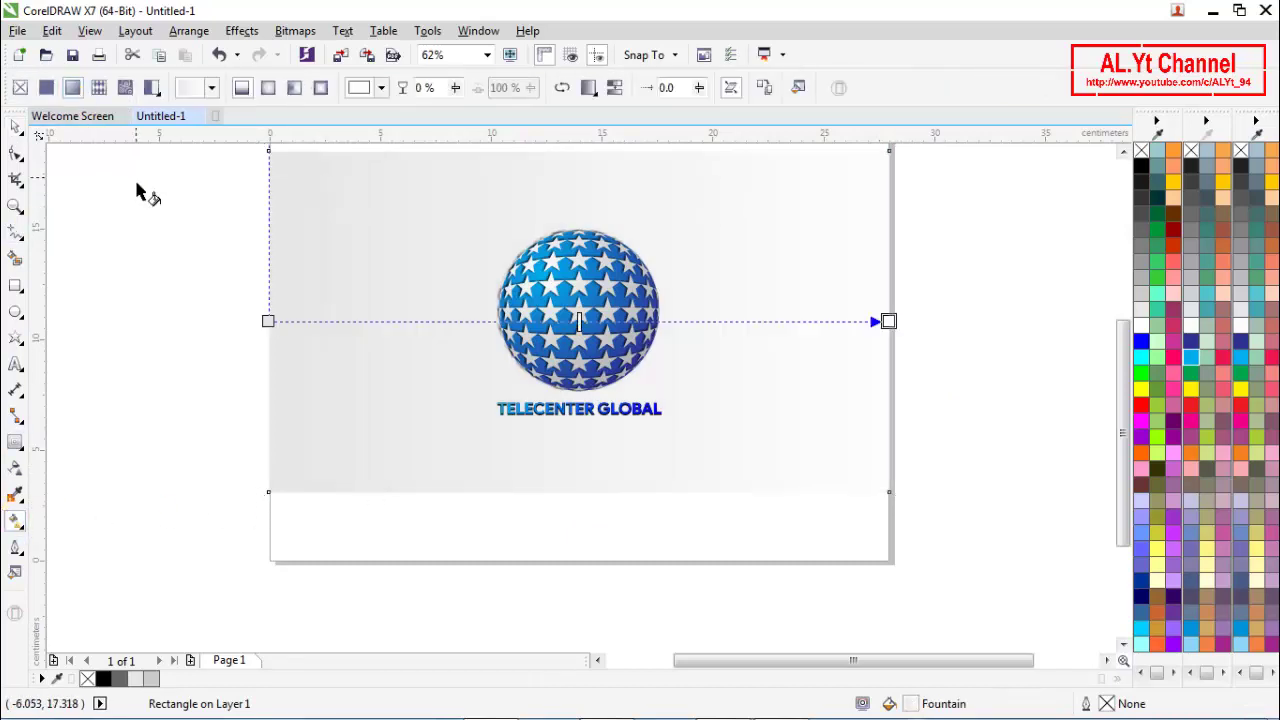
click(270, 88)
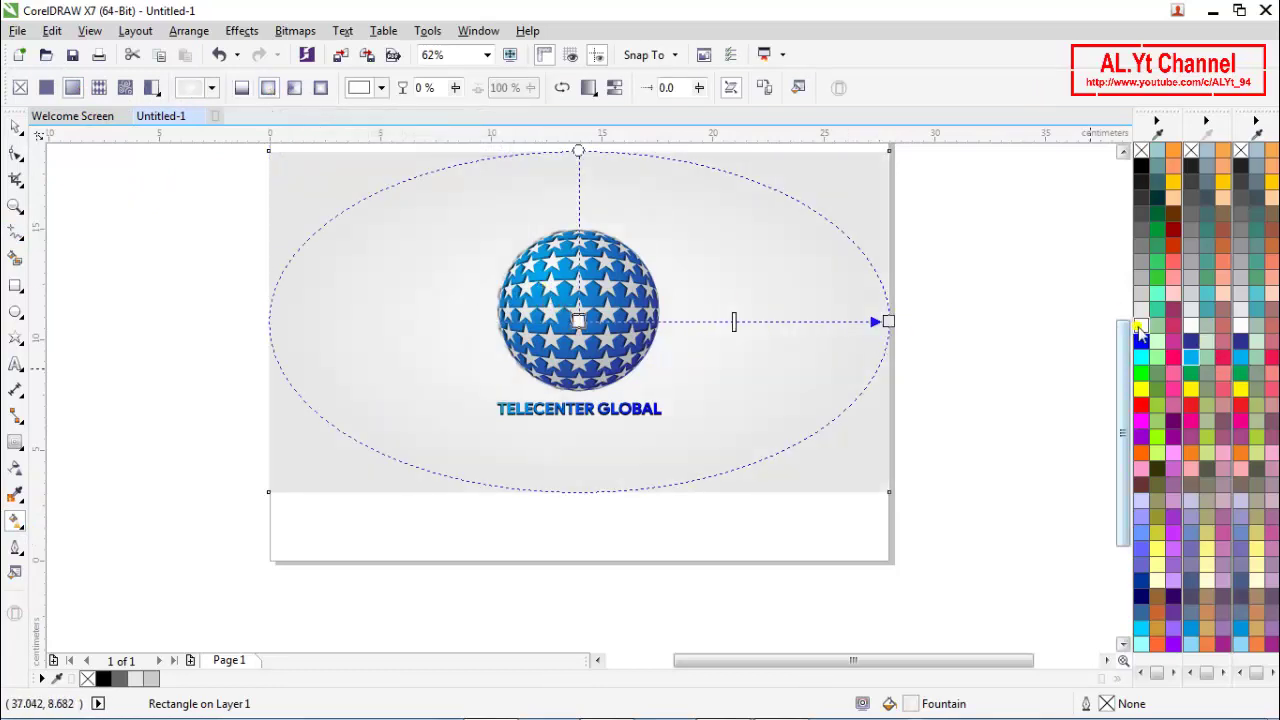
Add a white color node about midway along the background's elliptical gradient and move the gradient's outer end slightly inward.
drag(1140, 335, 580, 254)
scroll(555, 292, down, 1)
scroll(563, 223, up, 2)
scroll(600, 223, down, 2)
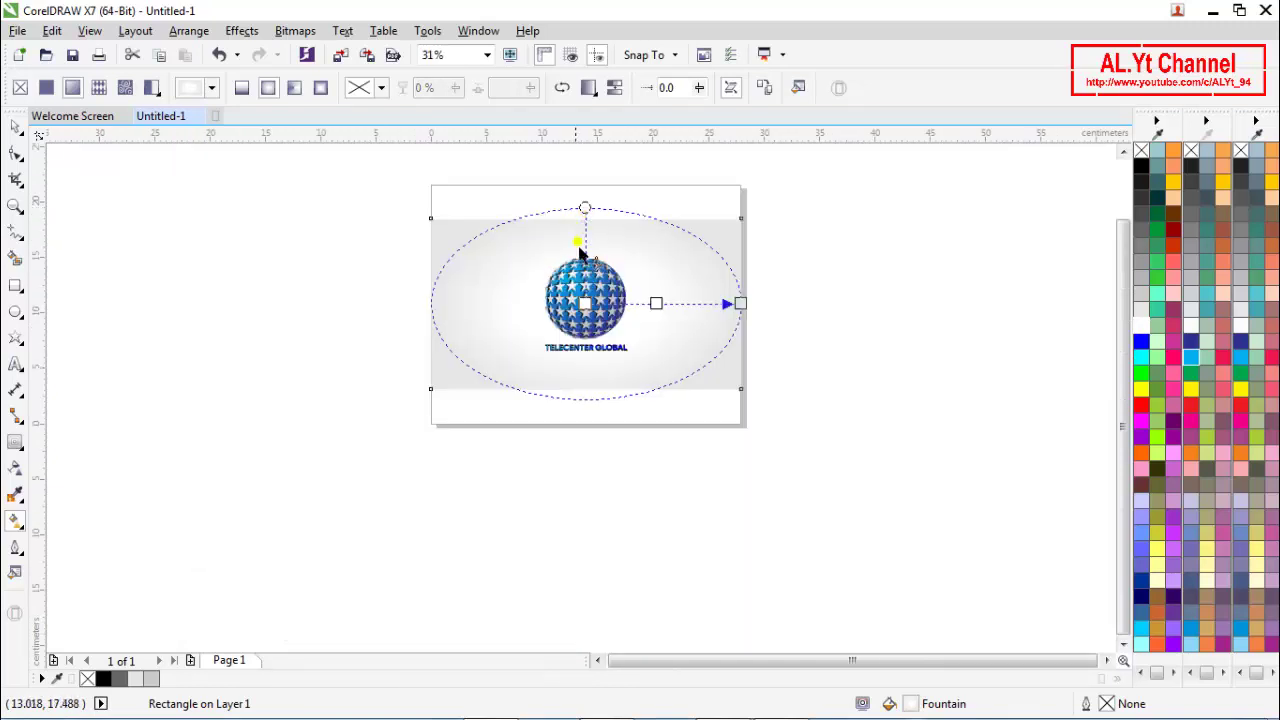
drag(740, 303, 726, 303)
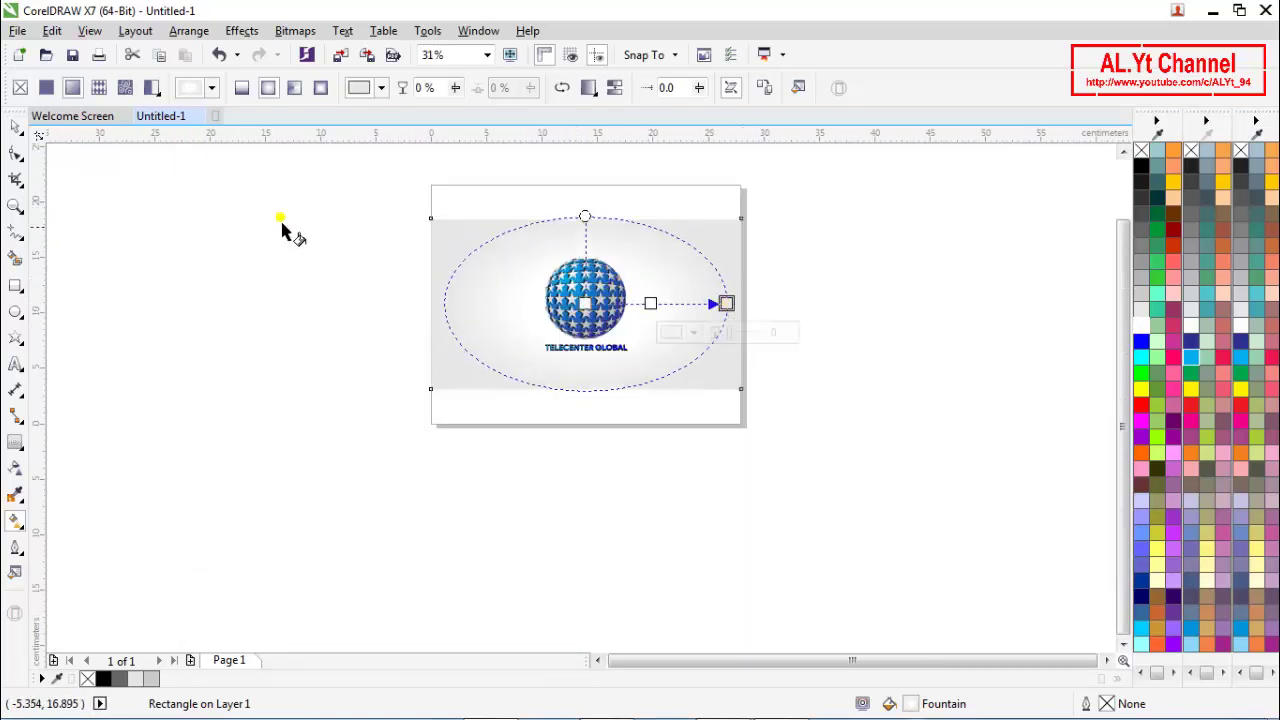
click(15, 127)
click(375, 396)
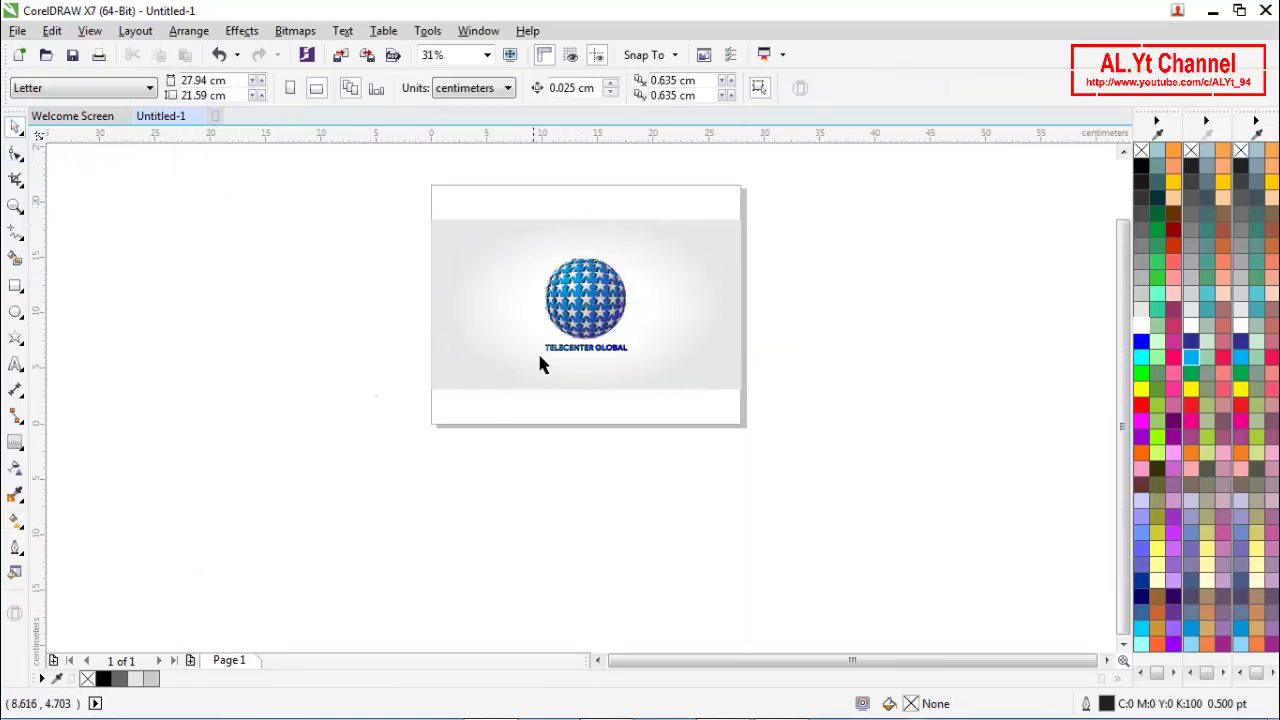
Review the finished logo on its background at page width and dismiss the Windows color scheme dialog.
scroll(580, 323, up, 1)
click(582, 315)
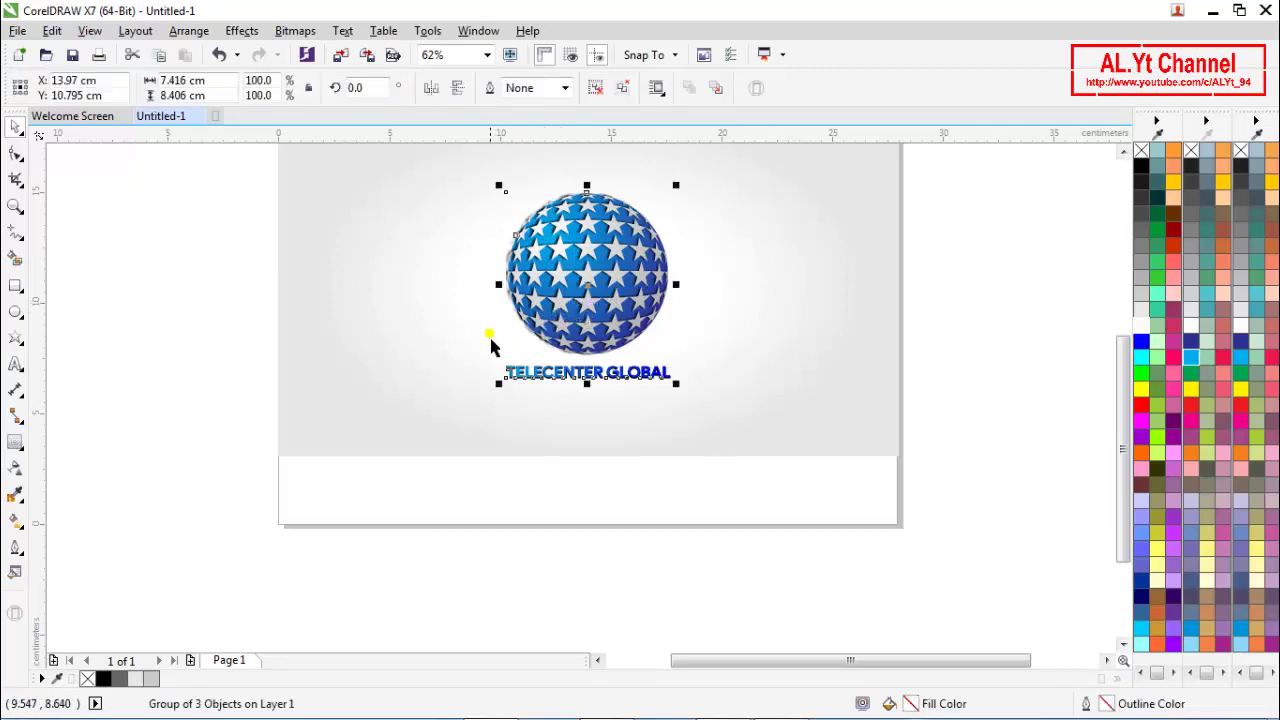
click(140, 354)
key(z)
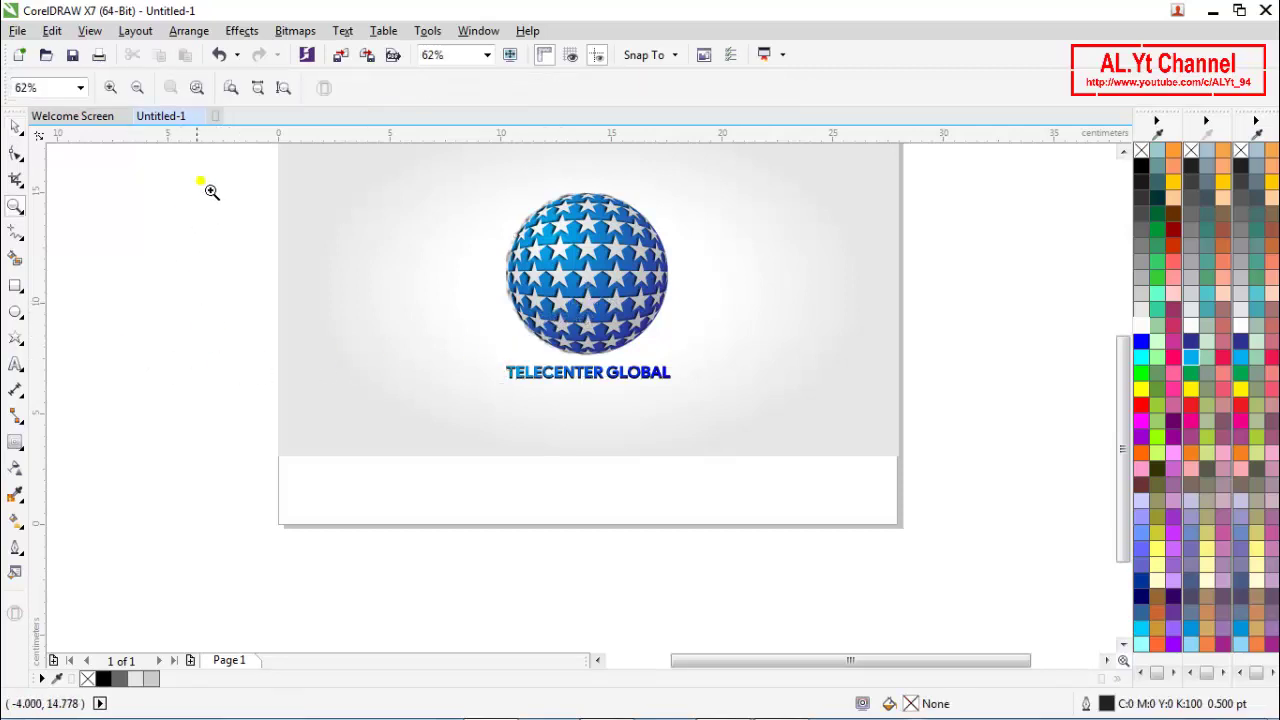
click(257, 87)
key(space)
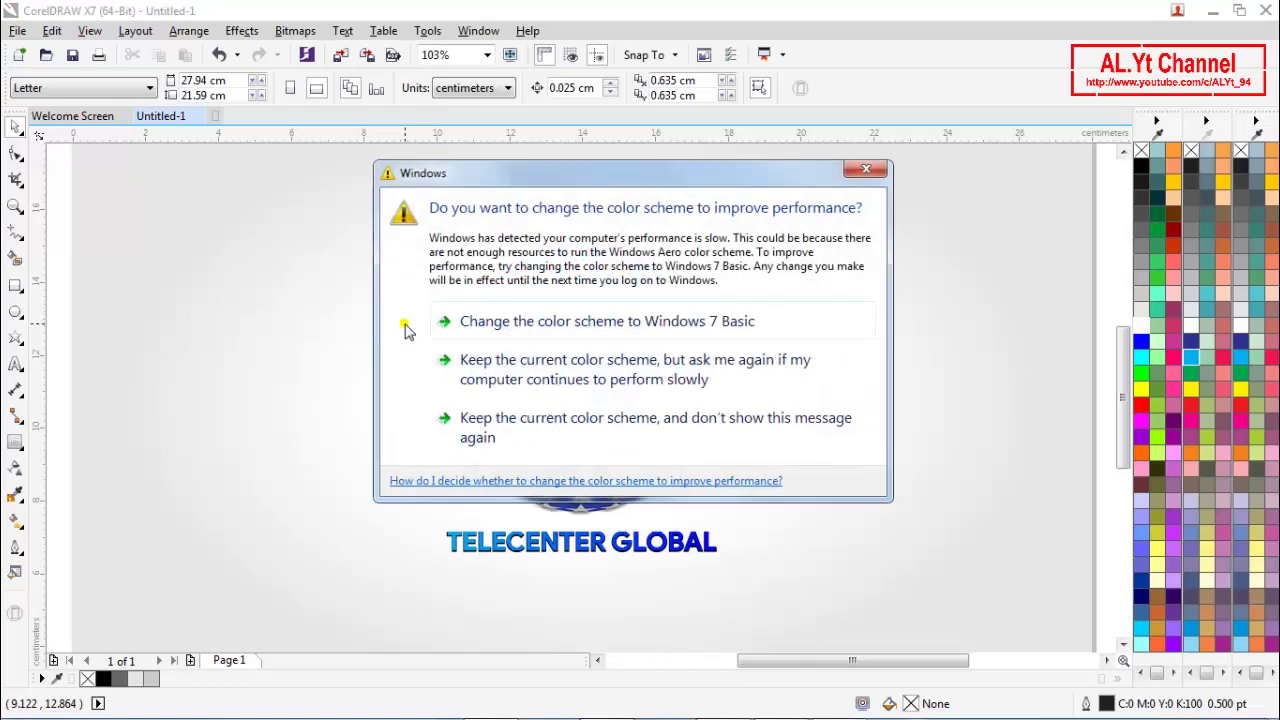
click(866, 169)
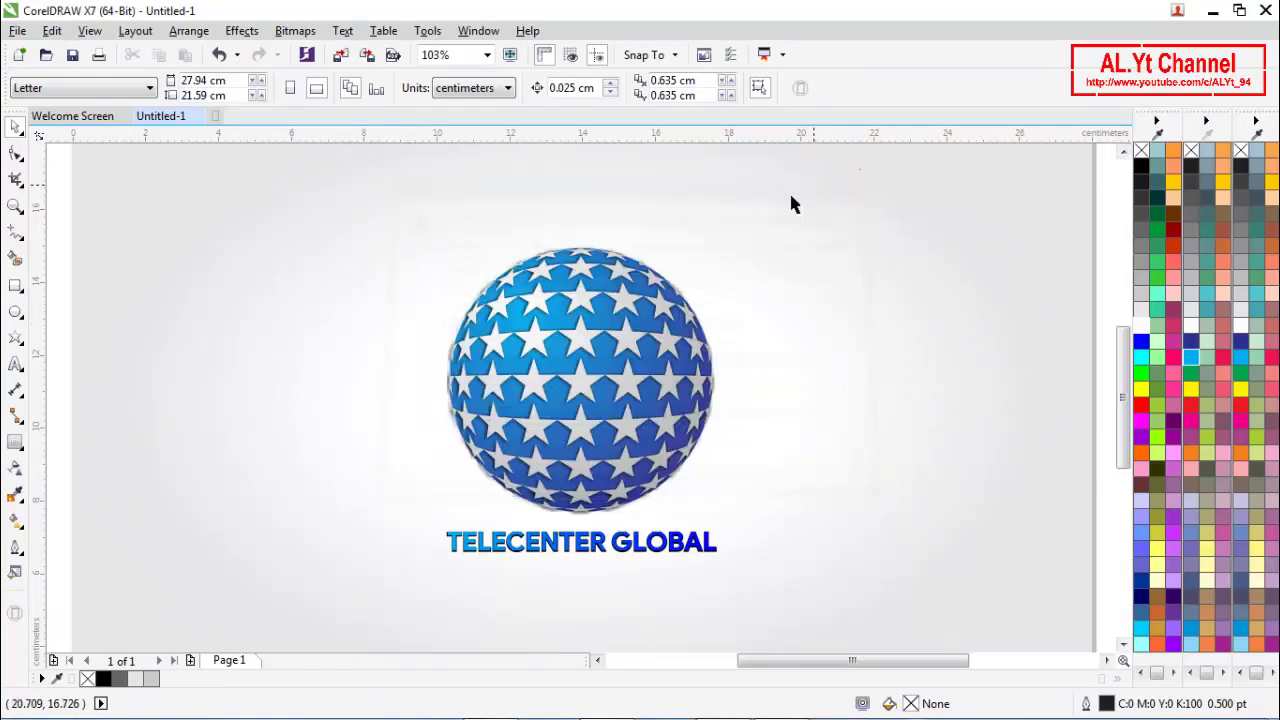